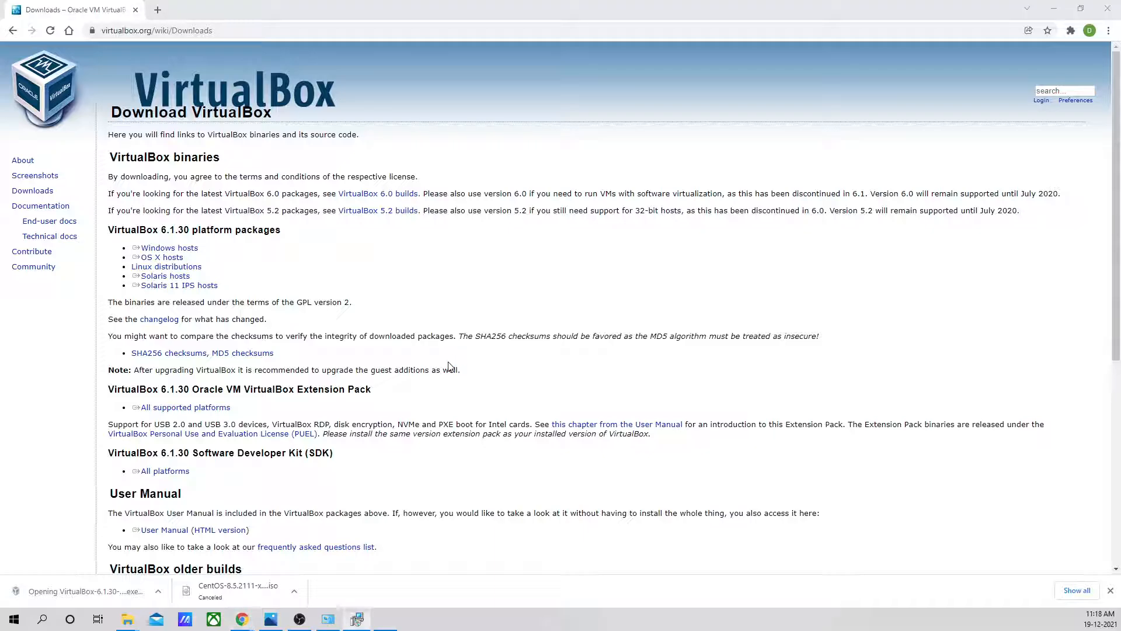
- Begin the VirtualBox 6.1.30 setup and change the installation location to D:\SoftwareVirtualBox\
click(1111, 591)
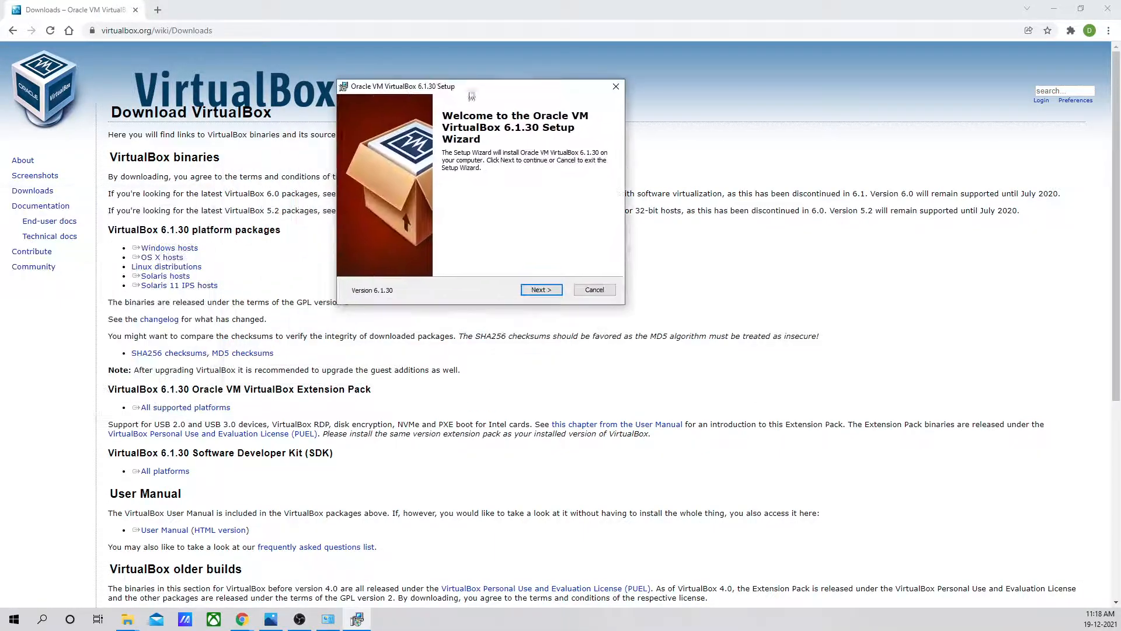
click(541, 290)
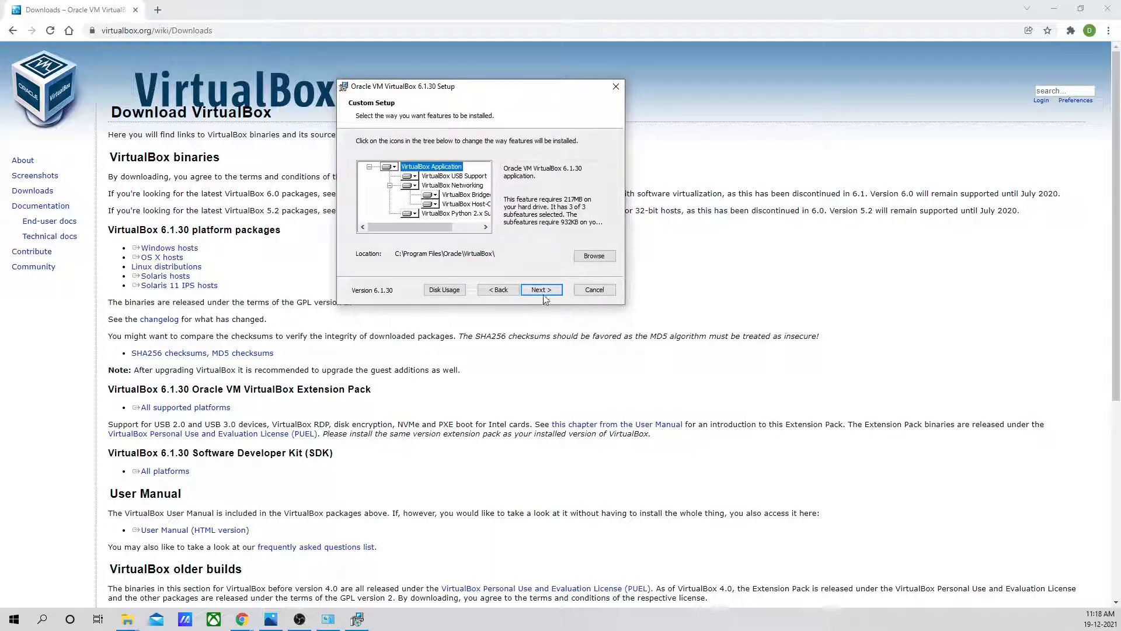
click(603, 257)
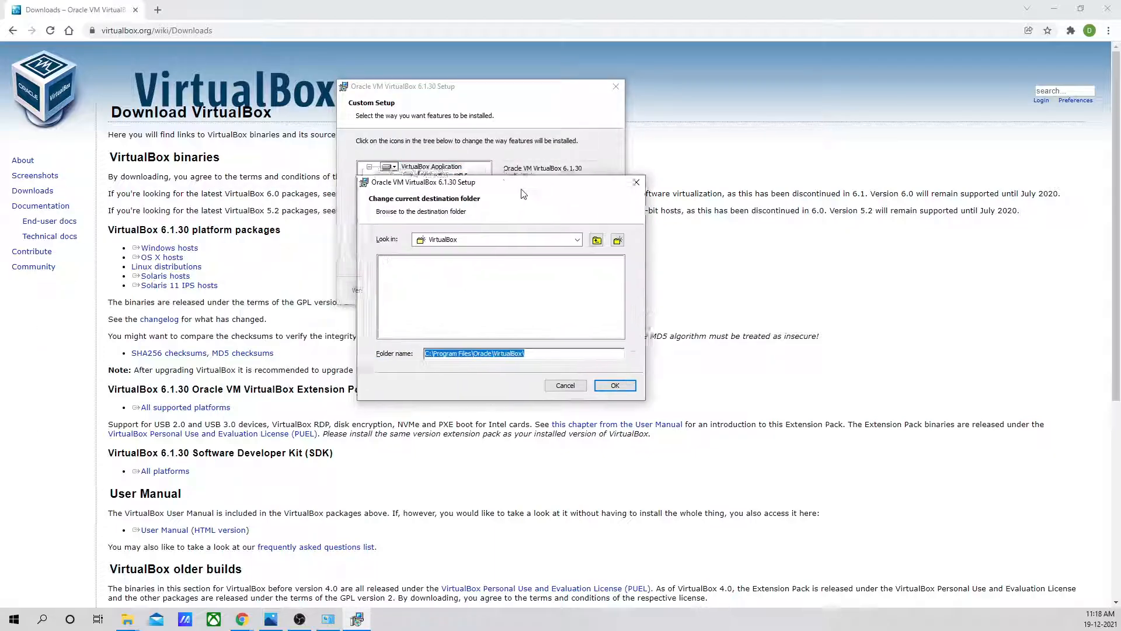
drag(520, 188, 572, 183)
drag(589, 348, 548, 349)
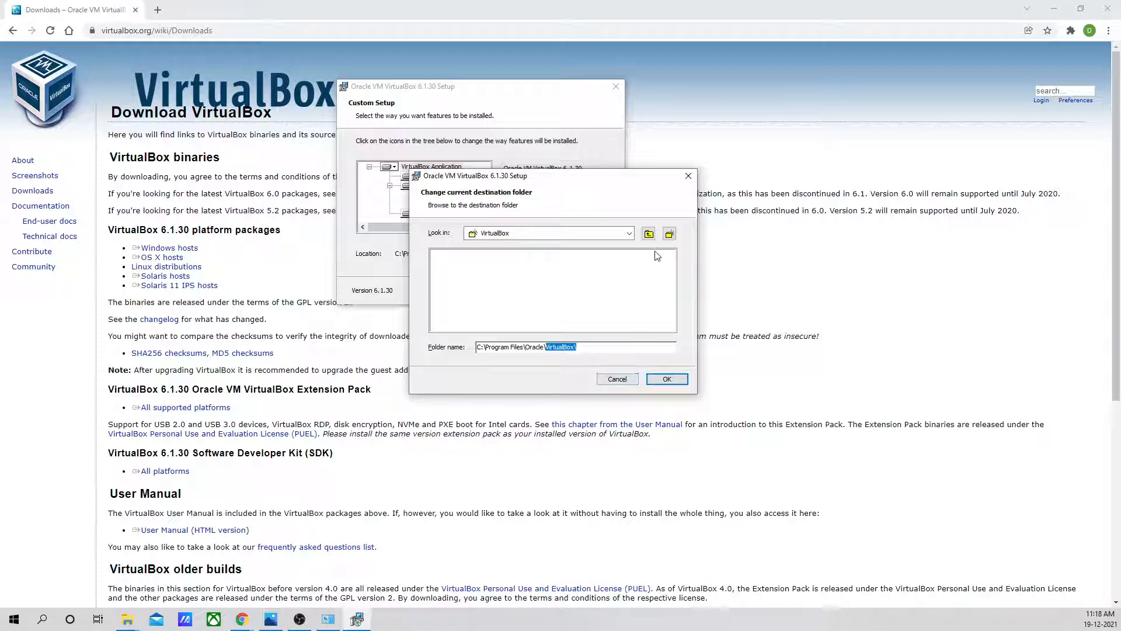
click(629, 233)
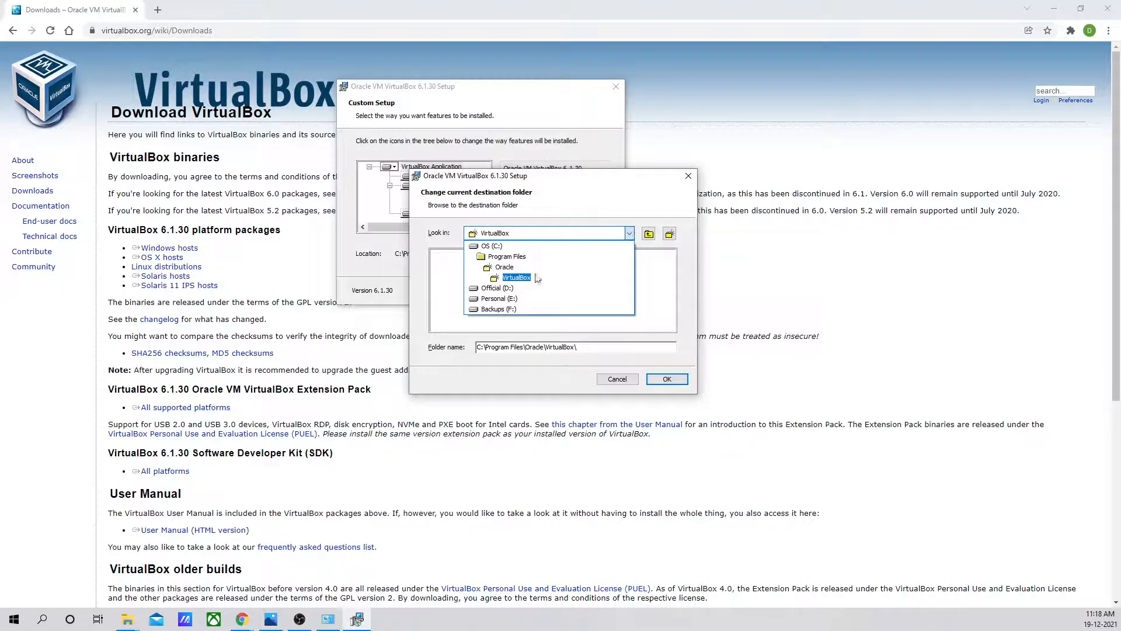
click(496, 288)
click(513, 254)
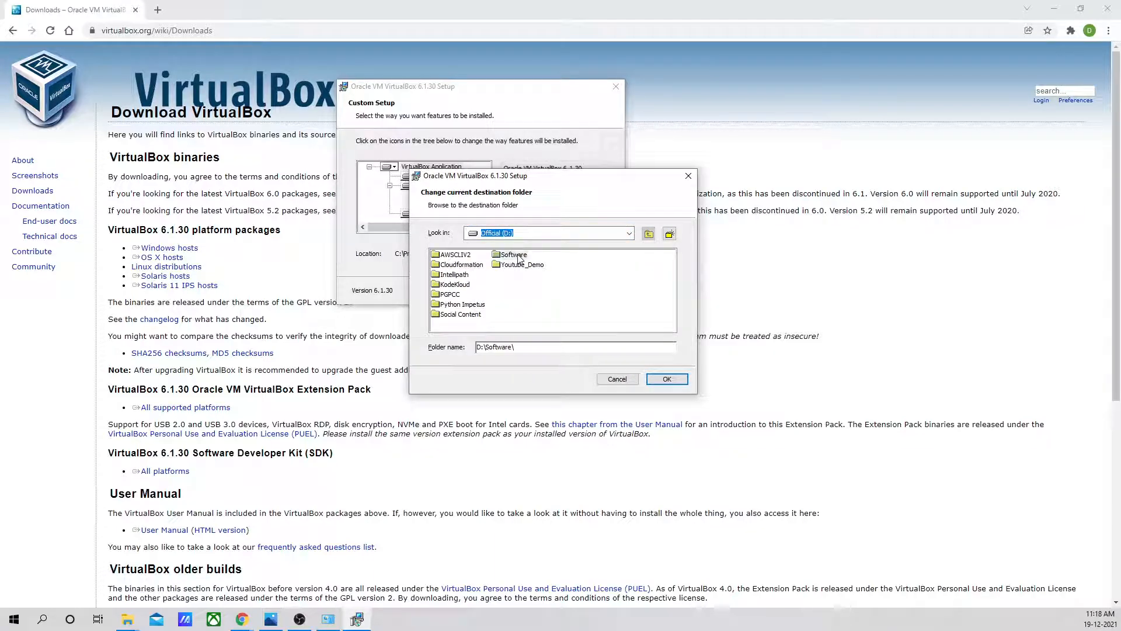
click(527, 347)
text(VirtualBox\)
click(667, 379)
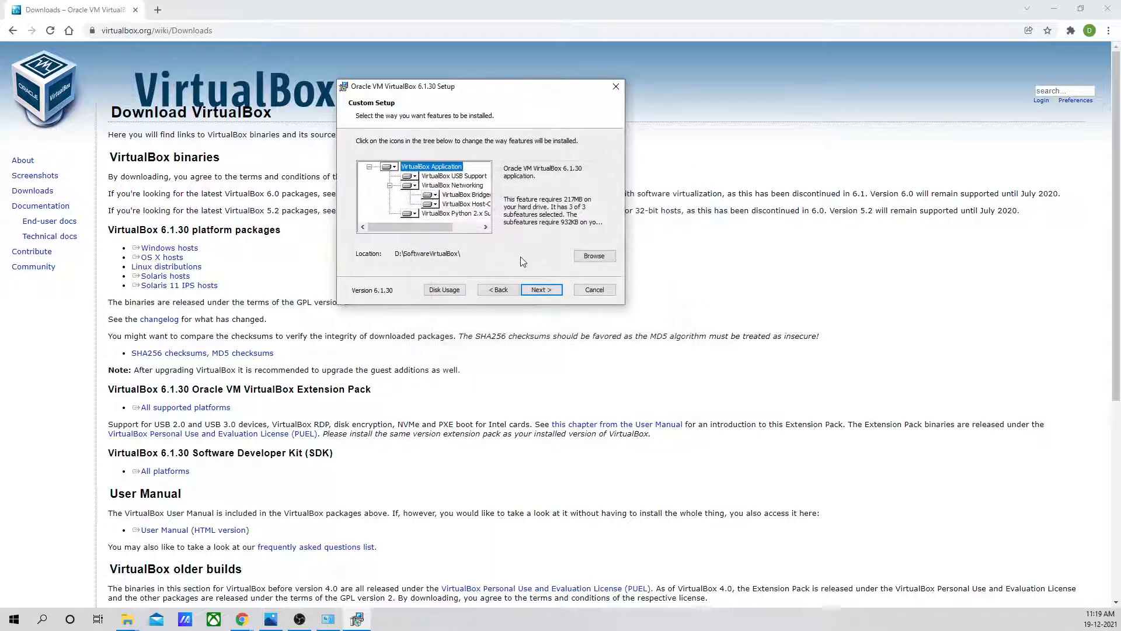
- Turn off the desktop and Quick Launch Bar shortcuts, accept the network interface reset, and run the installation
click(542, 290)
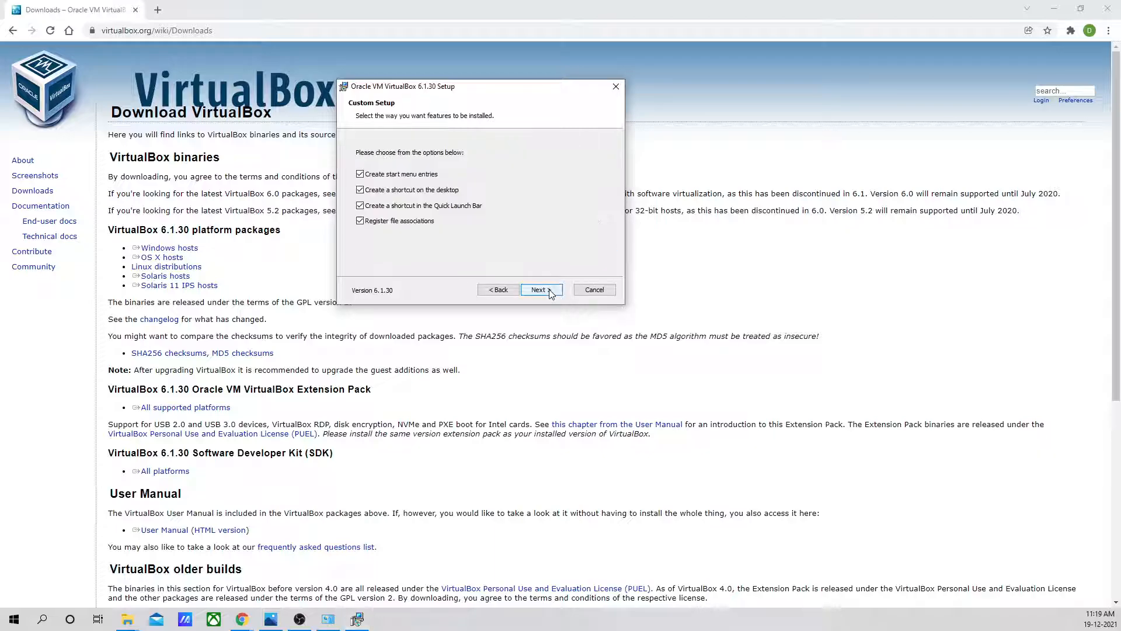
click(360, 190)
click(360, 206)
click(548, 293)
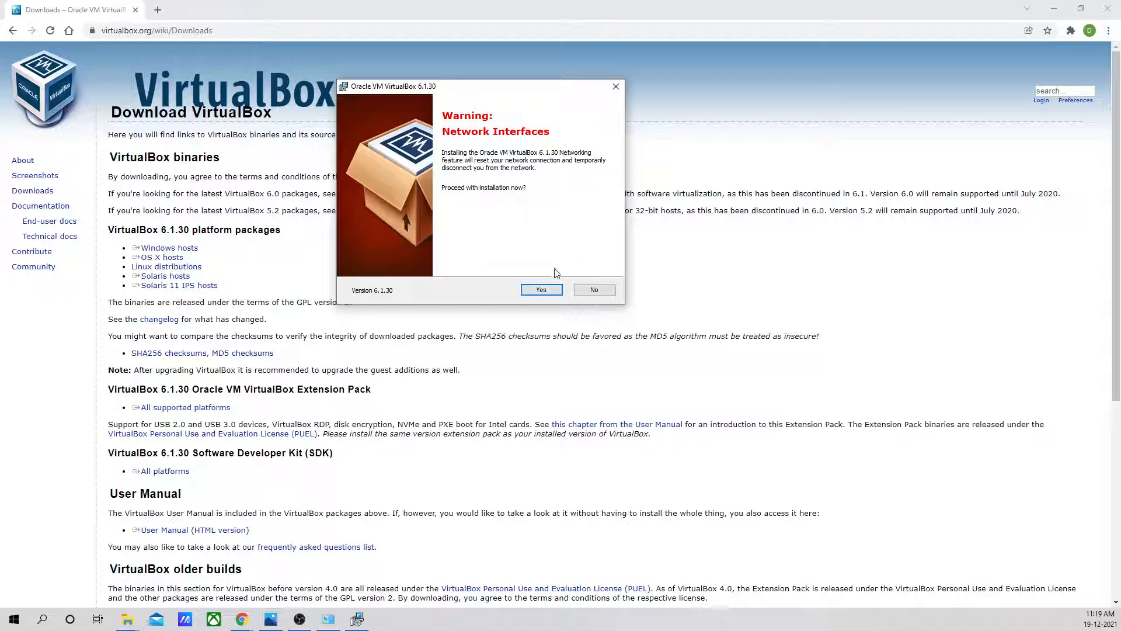
click(544, 290)
click(542, 286)
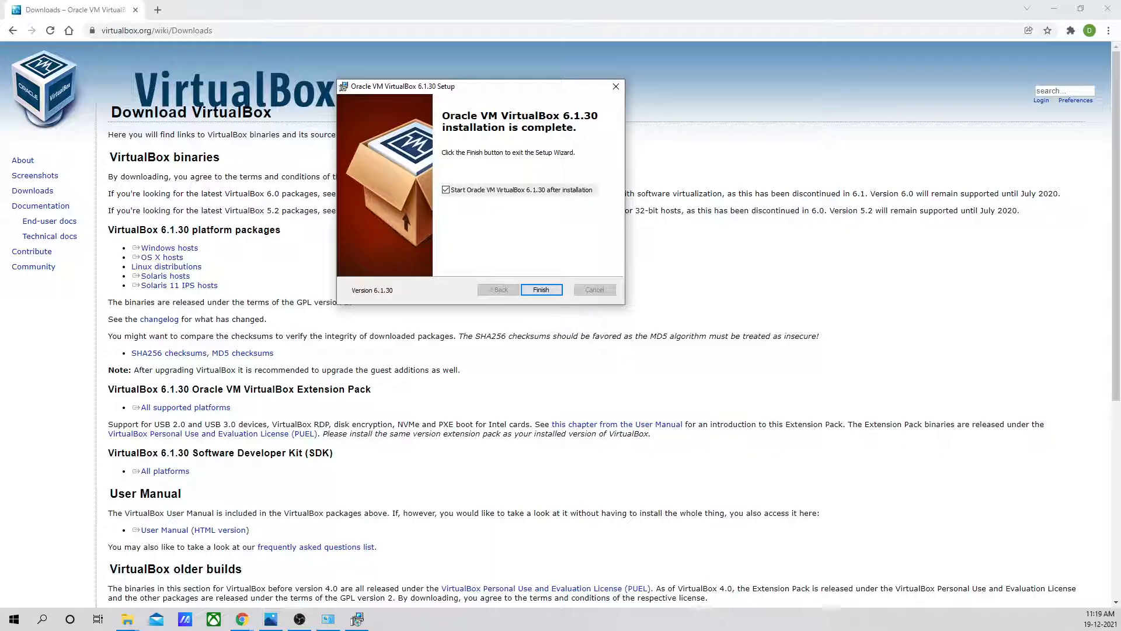
- Finish the setup wizard with VirtualBox starting after installation, and maximize the VirtualBox Manager window
key(alt+Tab)
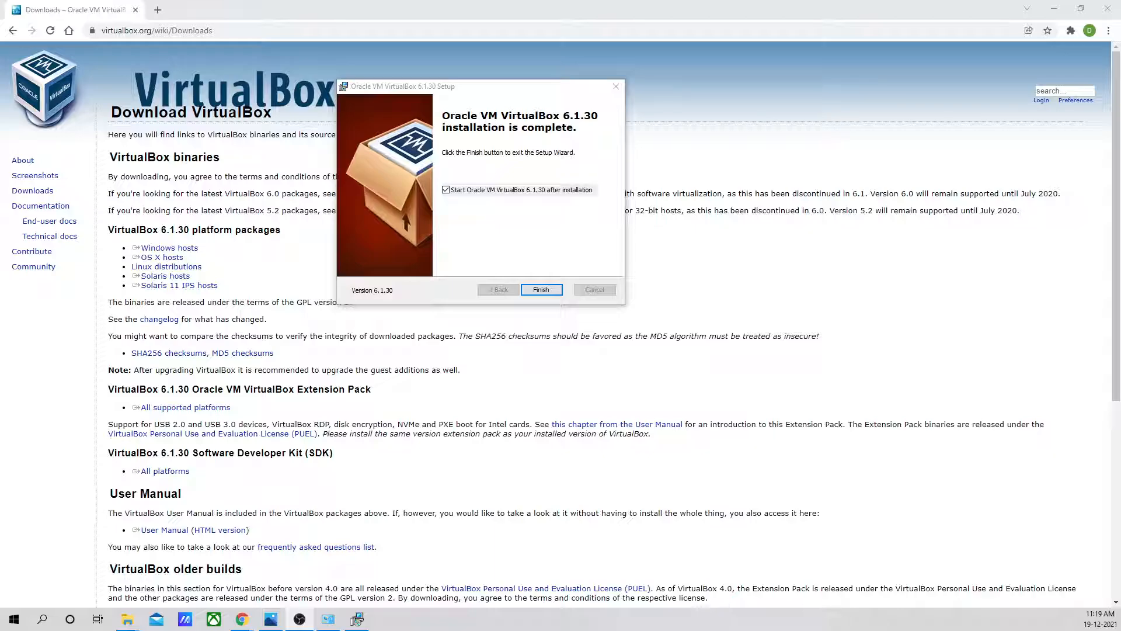
click(541, 290)
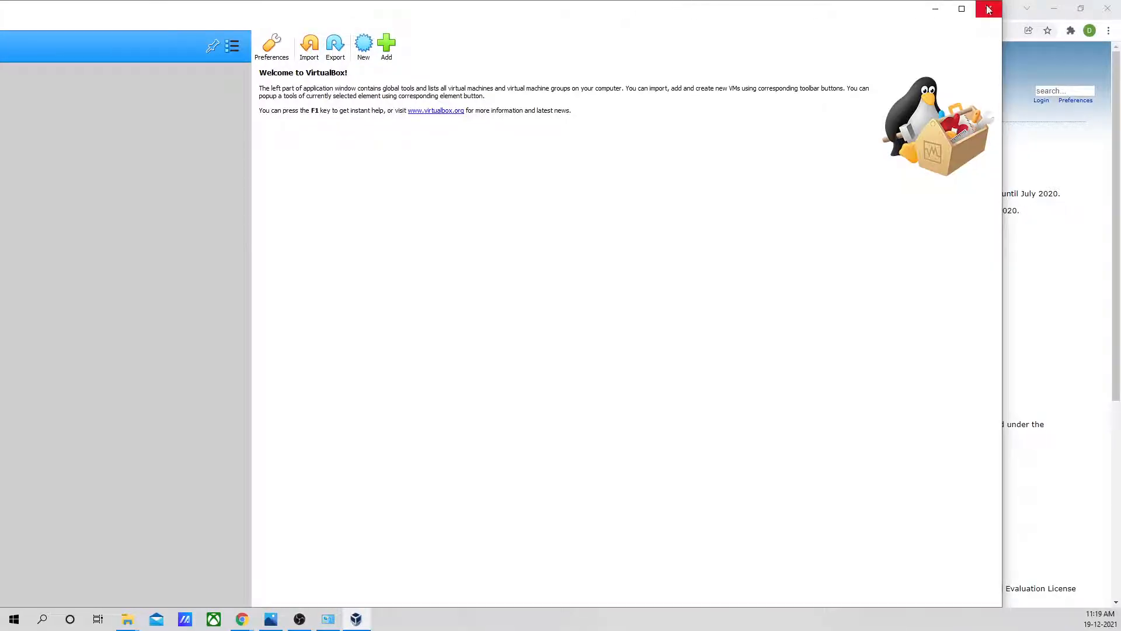
click(962, 8)
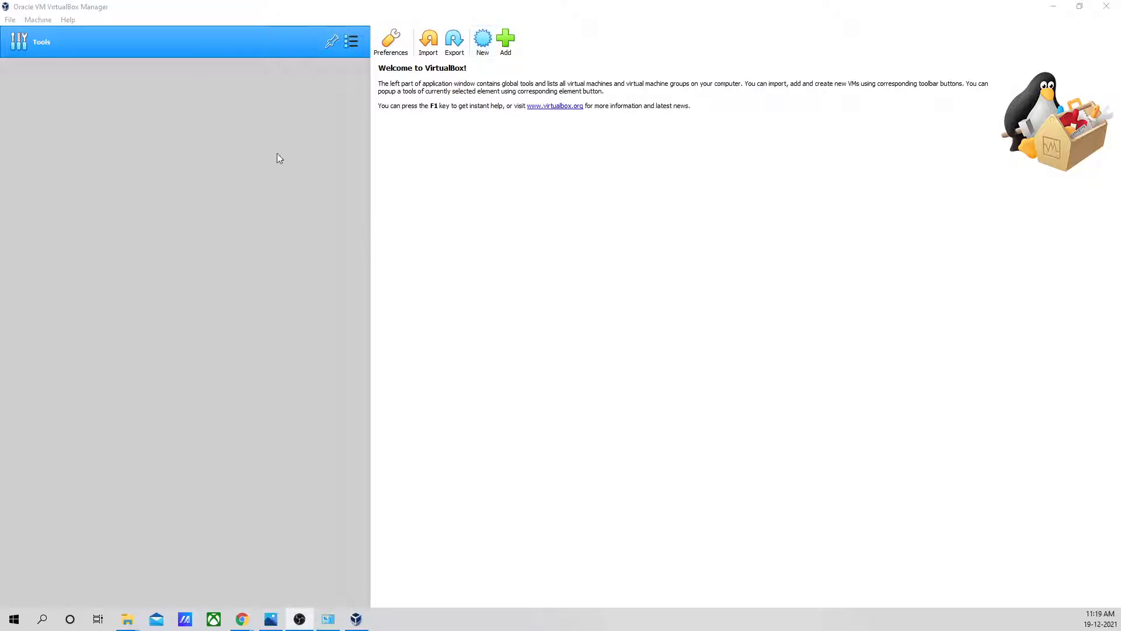
click(601, 10)
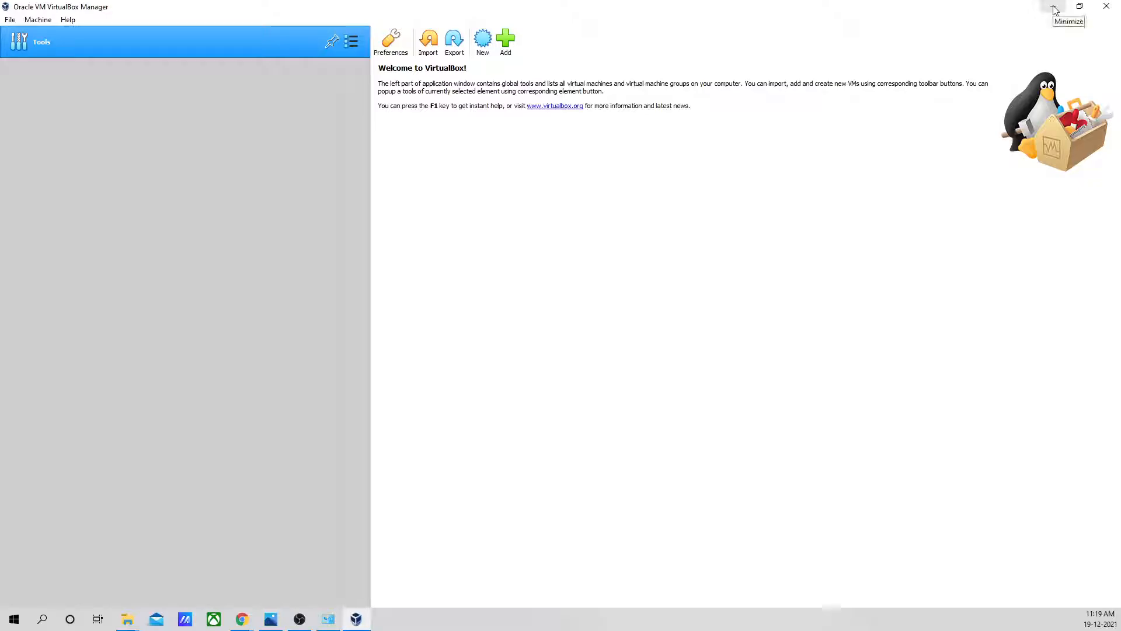
- Return to the browser and search Google for "centos8 iso file"
click(1054, 8)
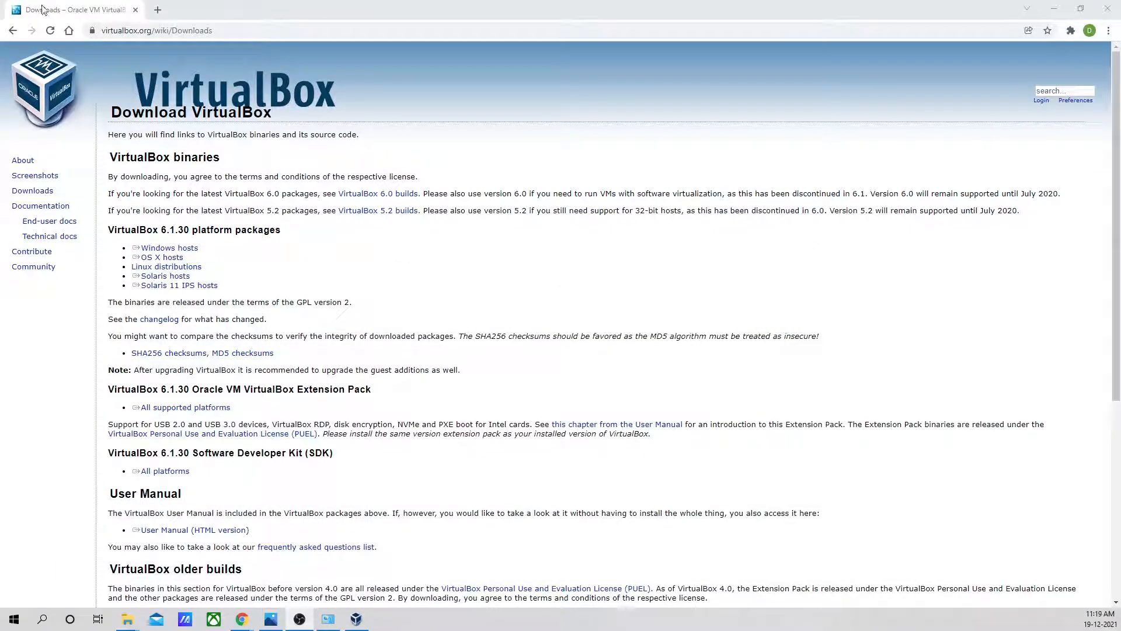
click(68, 32)
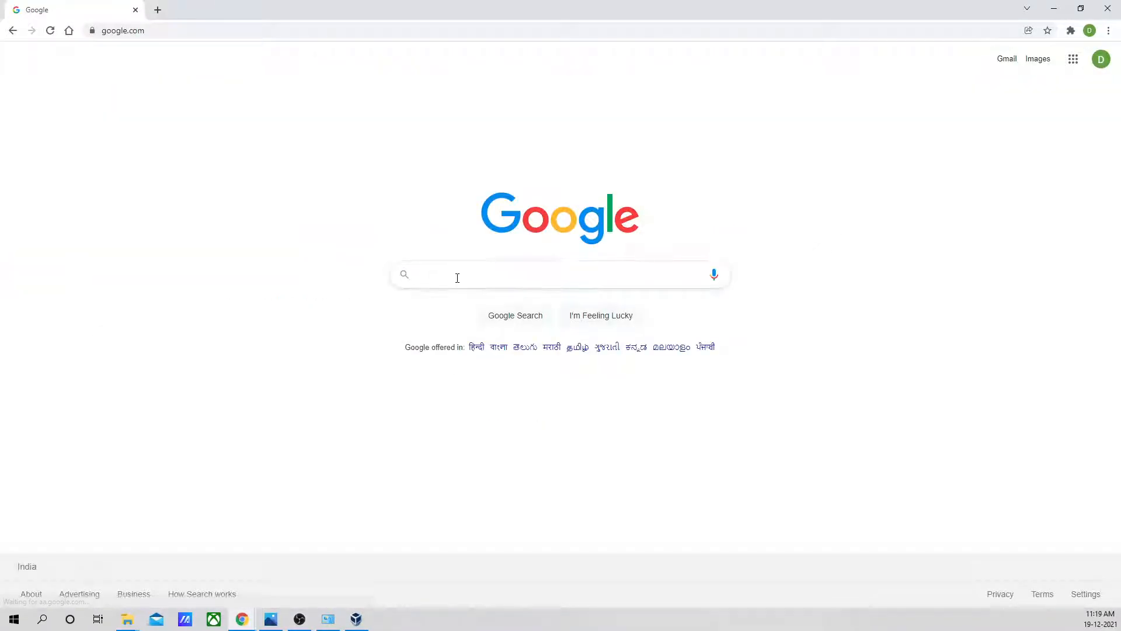
click(458, 277)
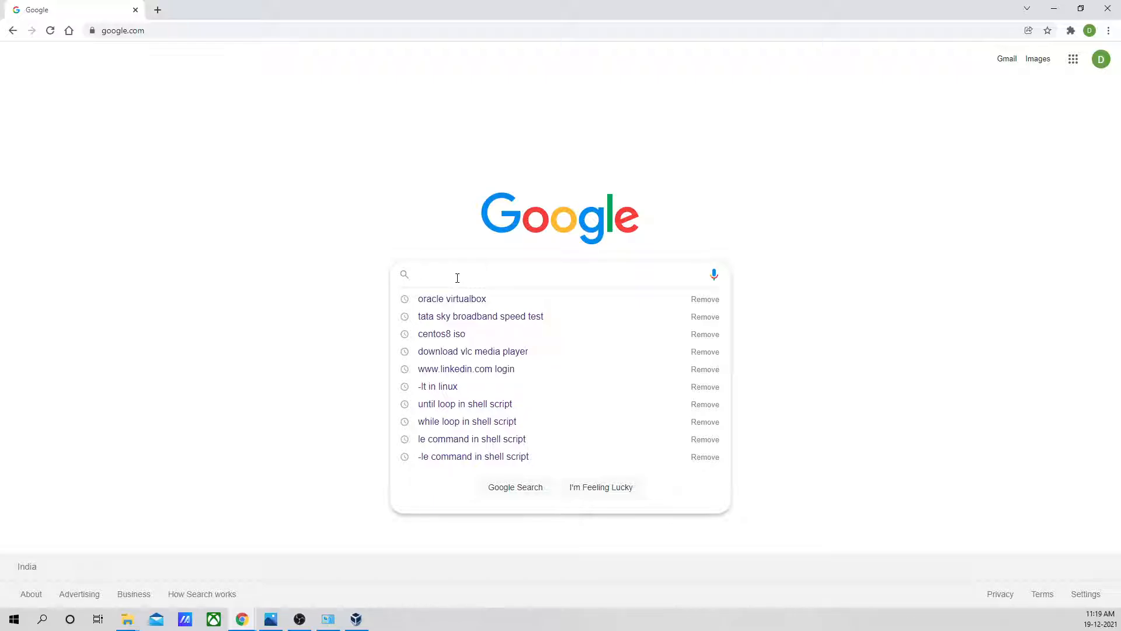
text(cent)
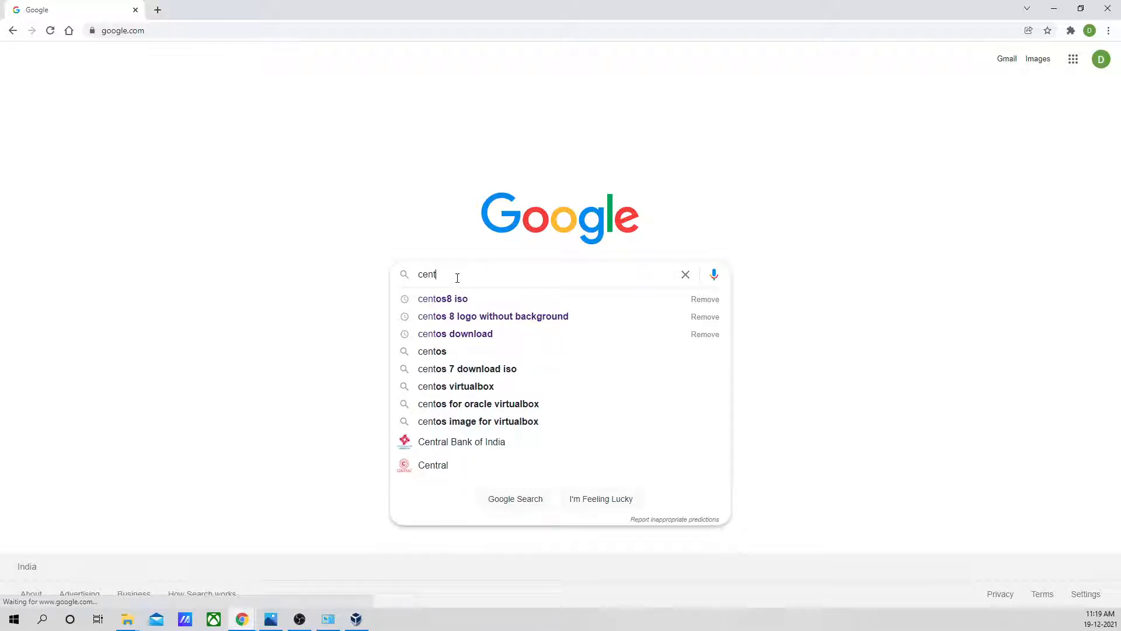
text(os8)
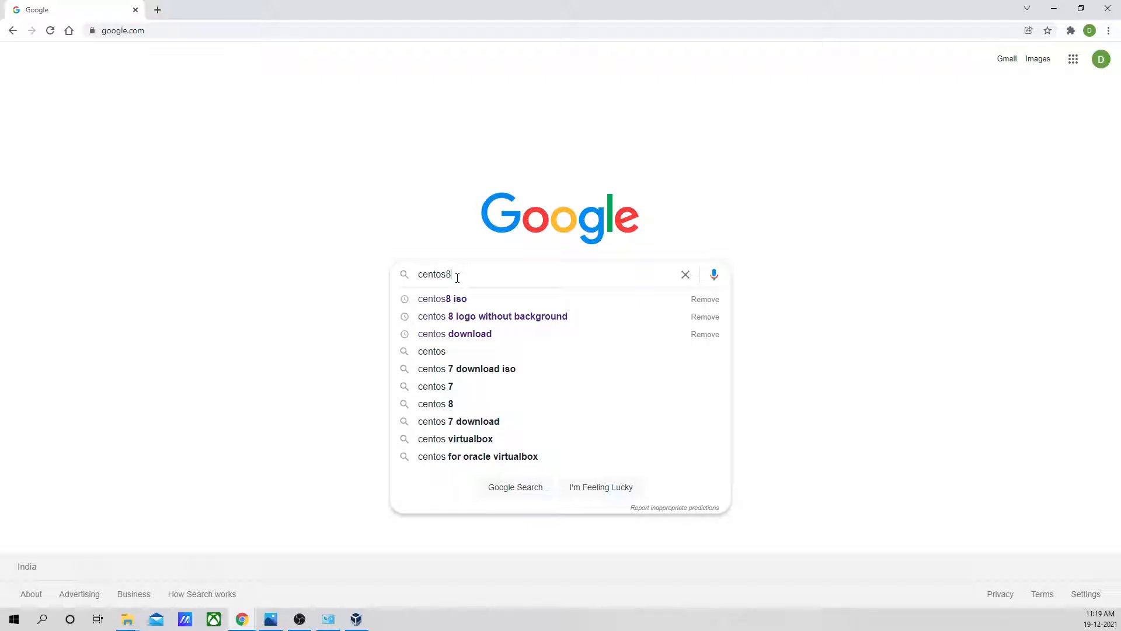
text( iso )
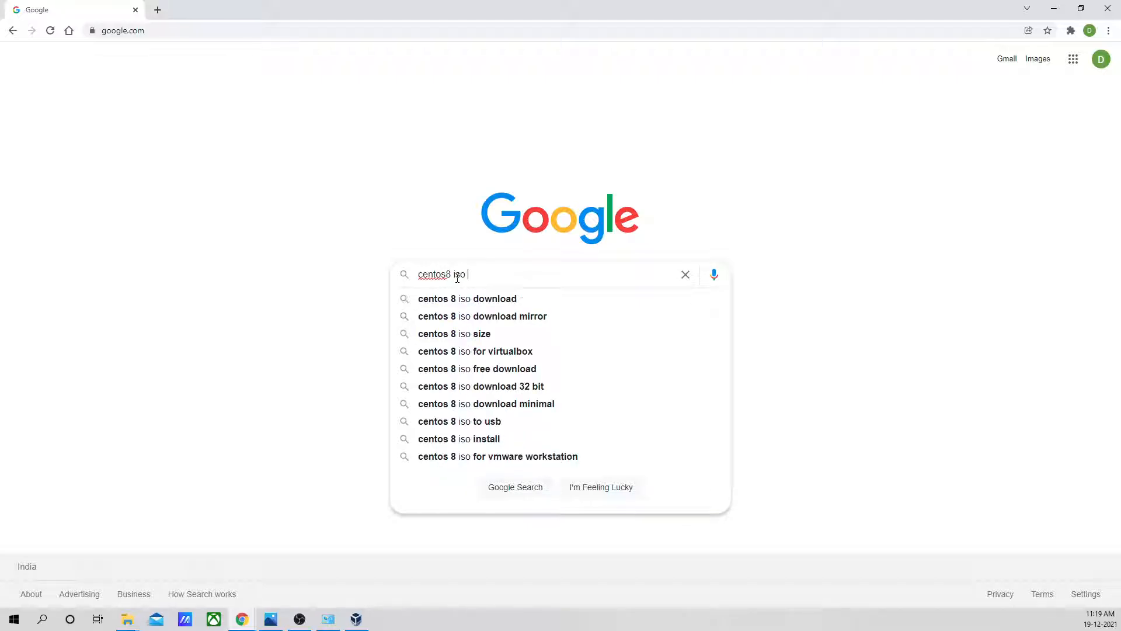
text(fi)
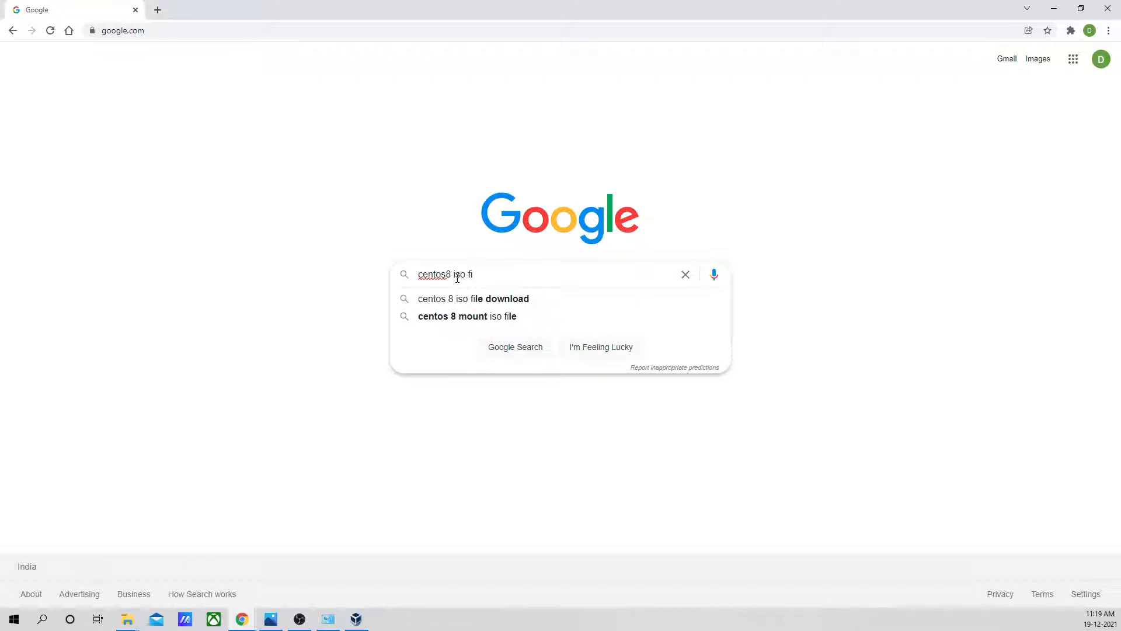
text(le)
key(Return)
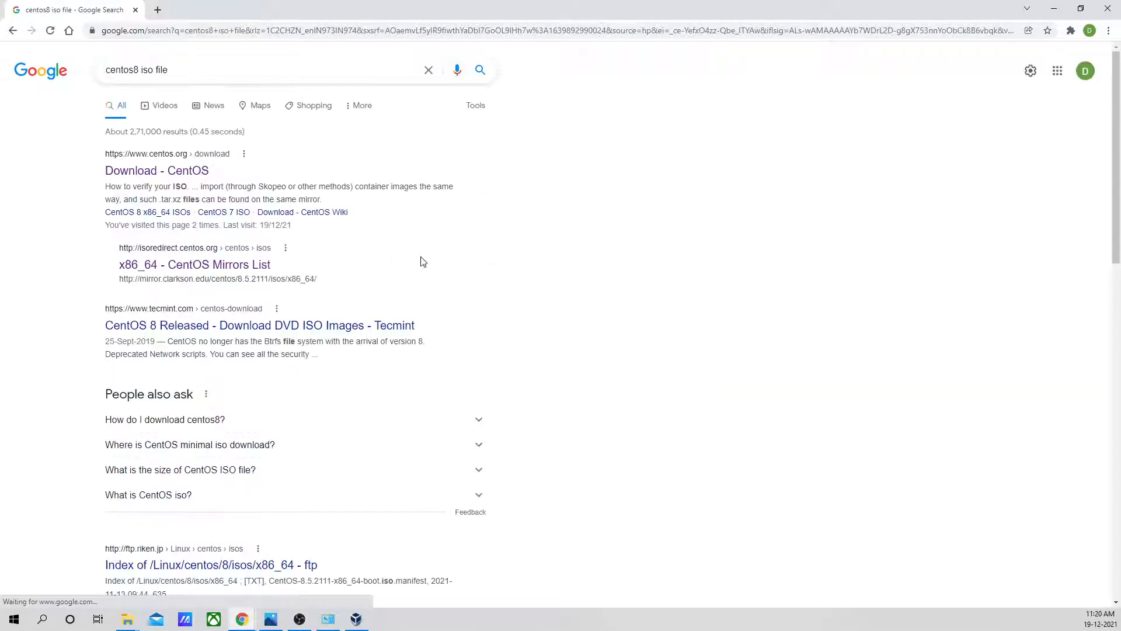
- From the CentOS download page, open the x86_64 ISO mirror list for CentOS Linux 8-2111 and choose the centos.excellmedia.net mirror
click(158, 171)
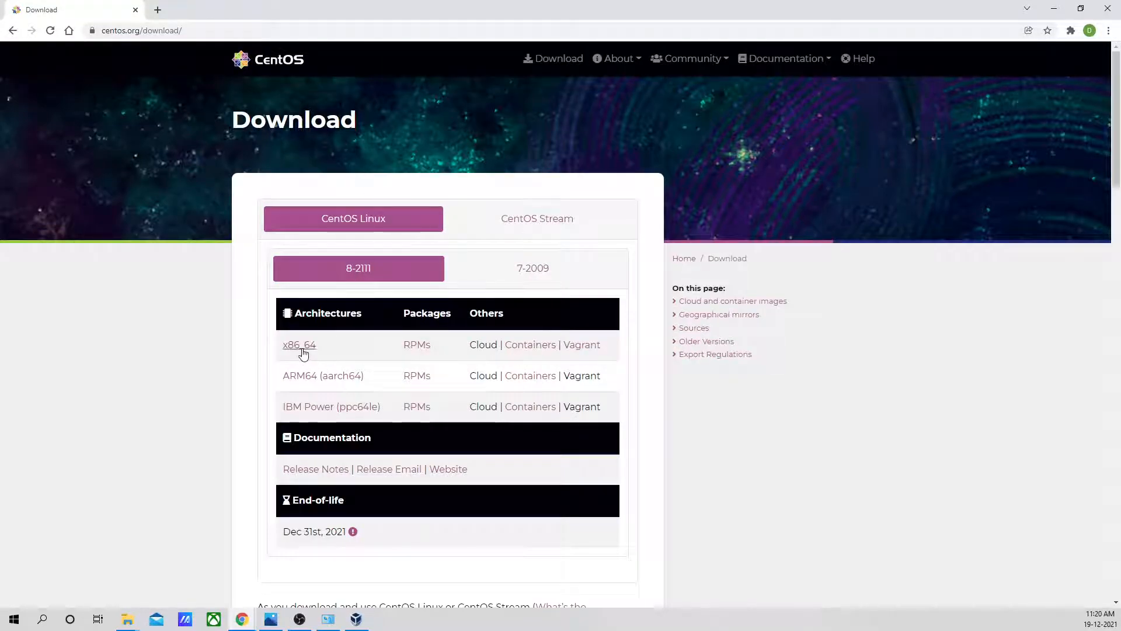
scroll(326, 351, down, 1)
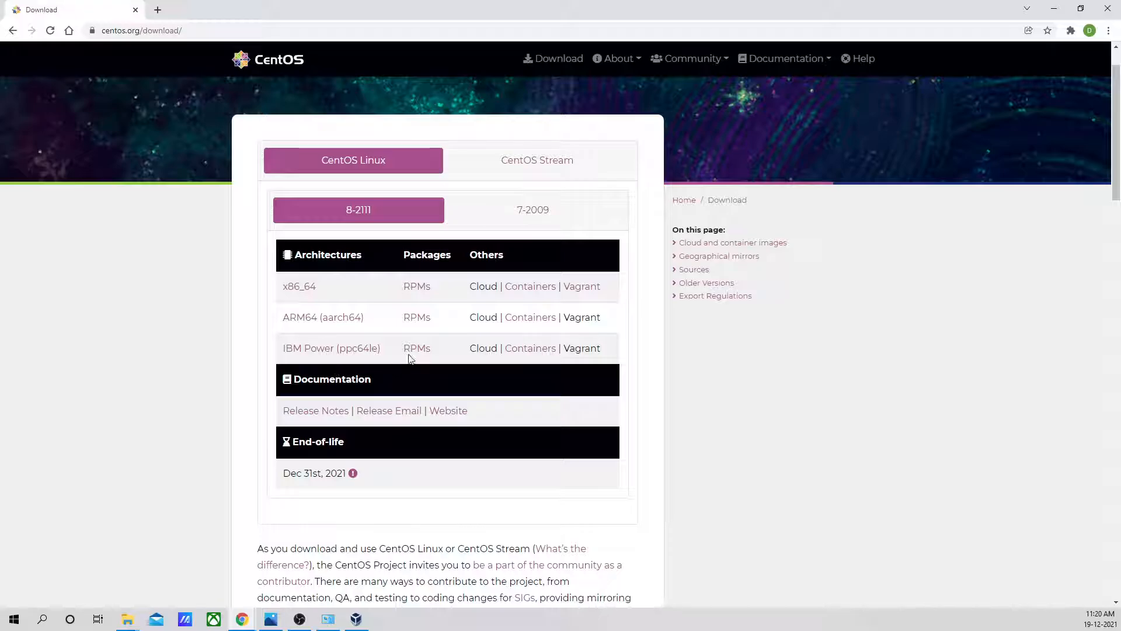
click(311, 290)
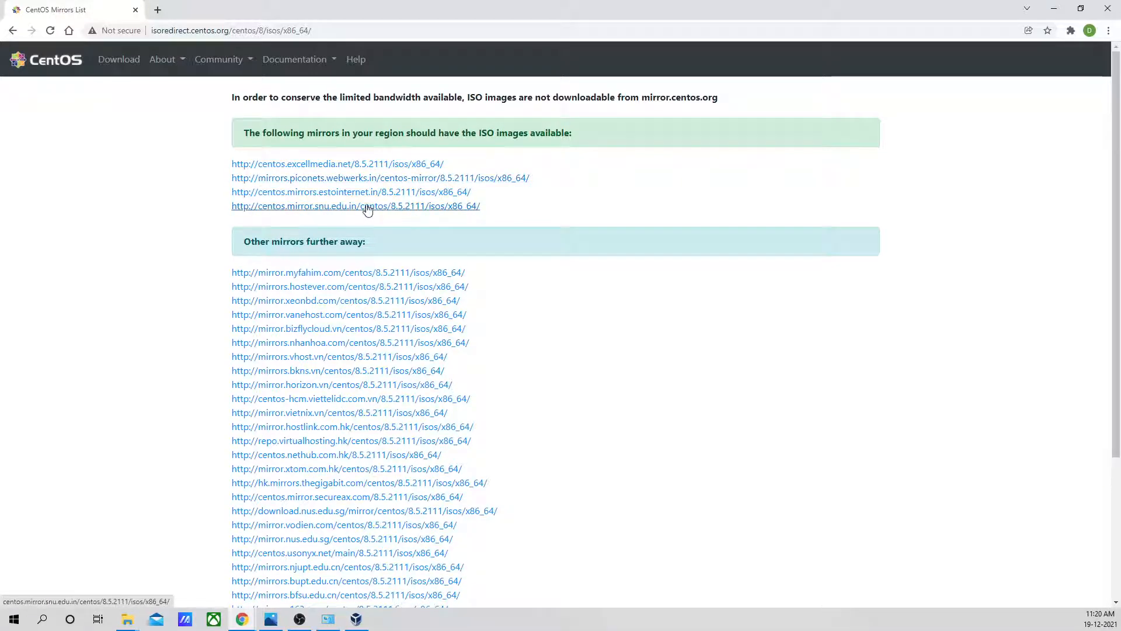
click(355, 165)
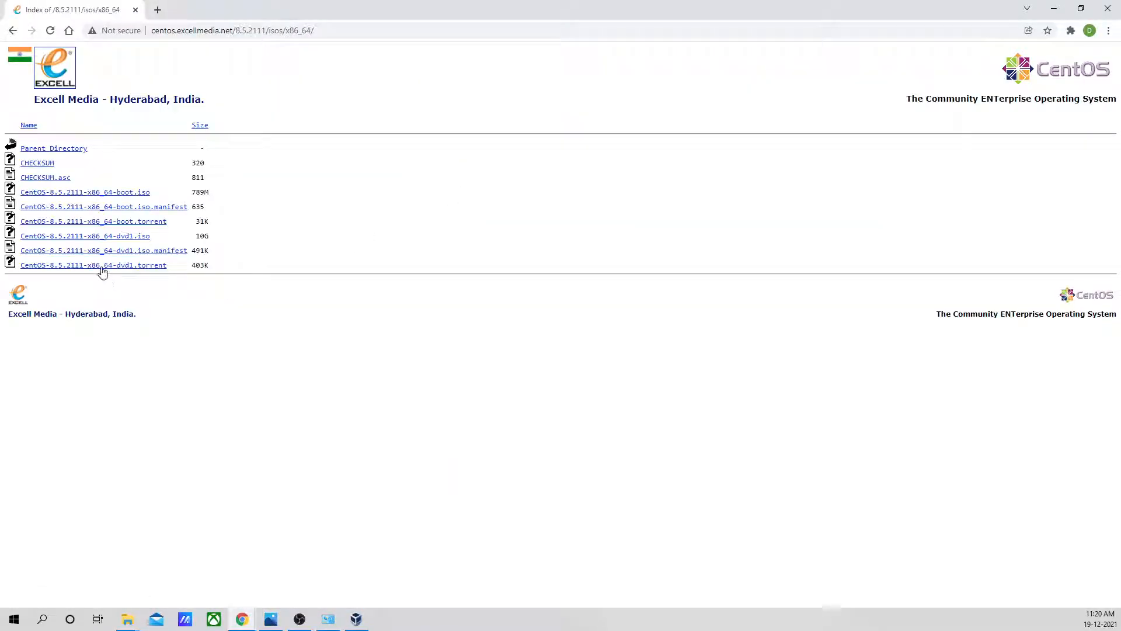
- Start downloading CentOS-8.5.2111-x86_64-dvd1.iso from the mirror and cancel the download
drag(156, 235, 20, 236)
double_click(203, 236)
click(98, 237)
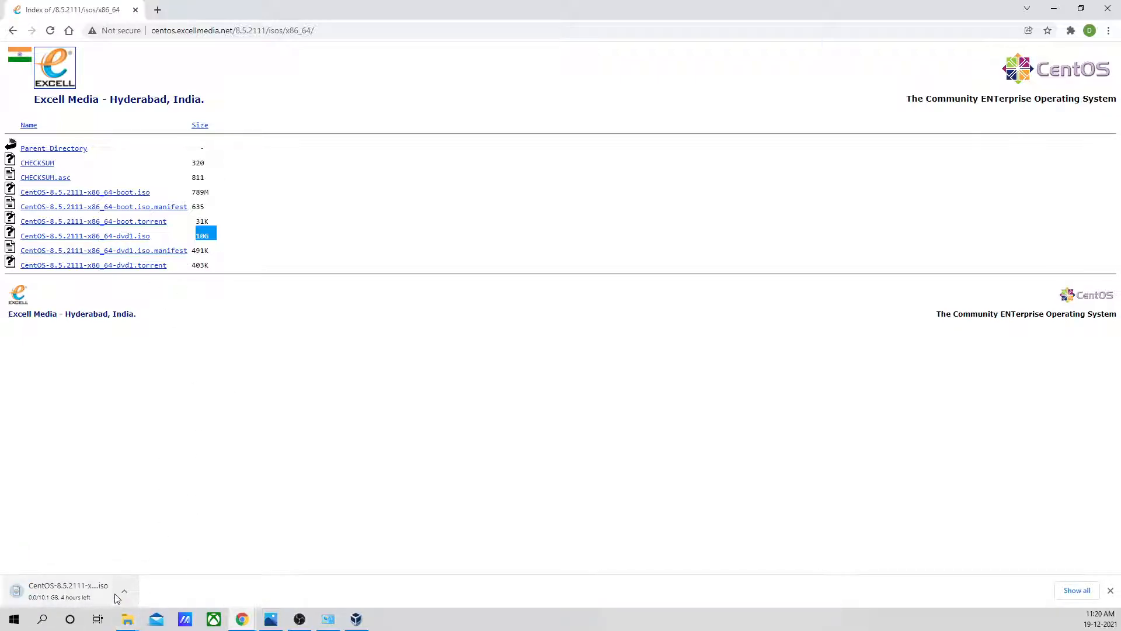
click(125, 595)
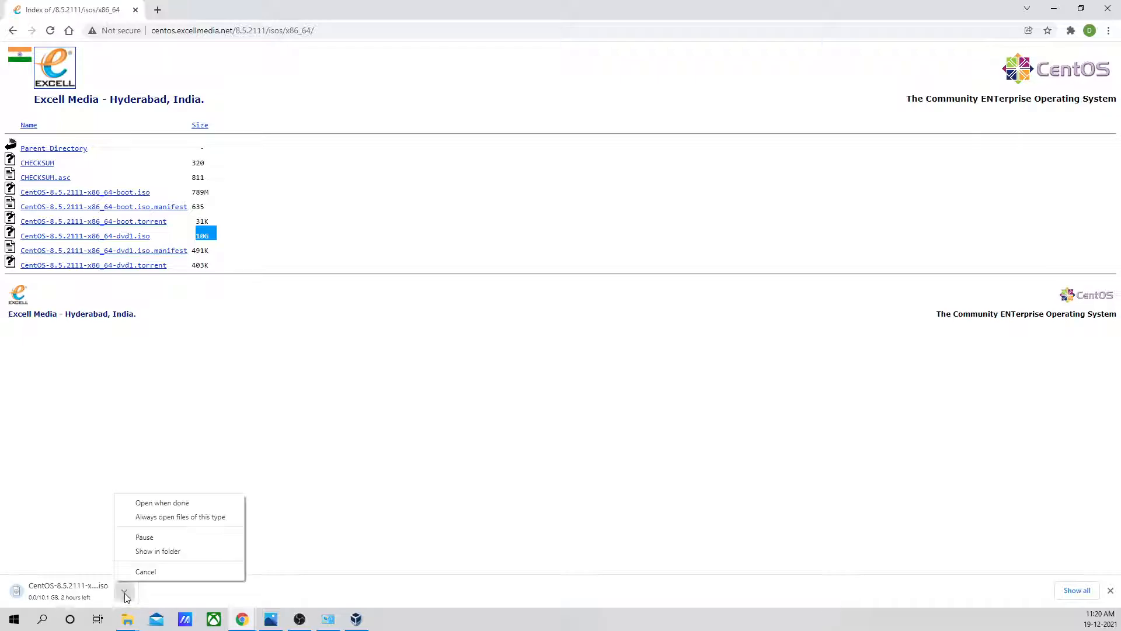
click(155, 572)
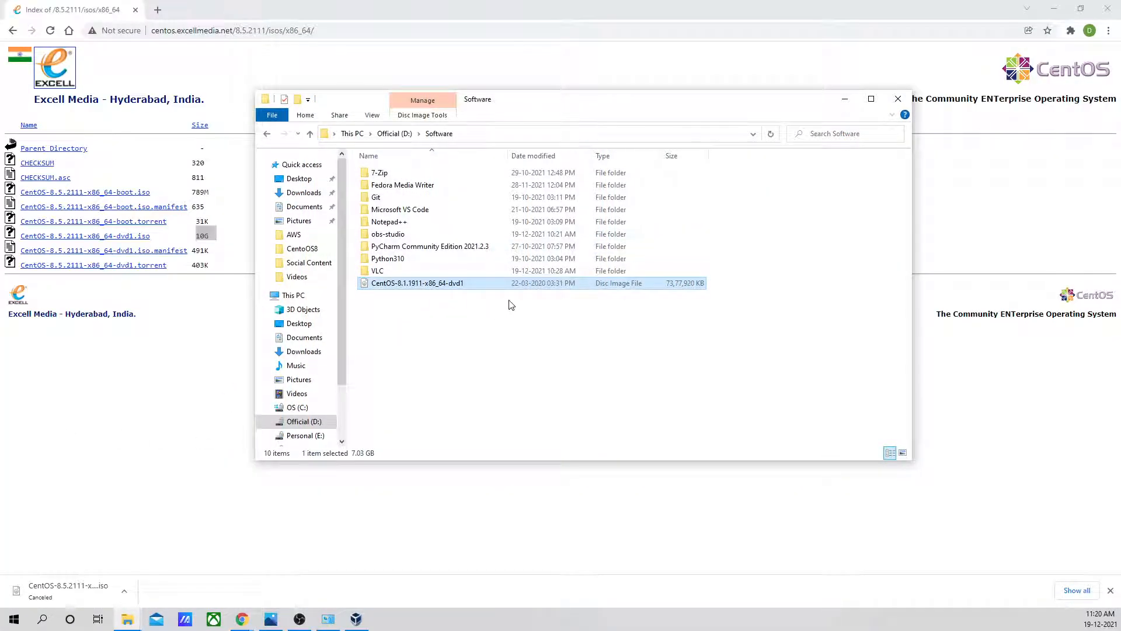
- Minimize the browser and the Software folder window holding the CentOS-8.1.1911-x86_64-dvd1 image, and return to VirtualBox Manager
click(458, 303)
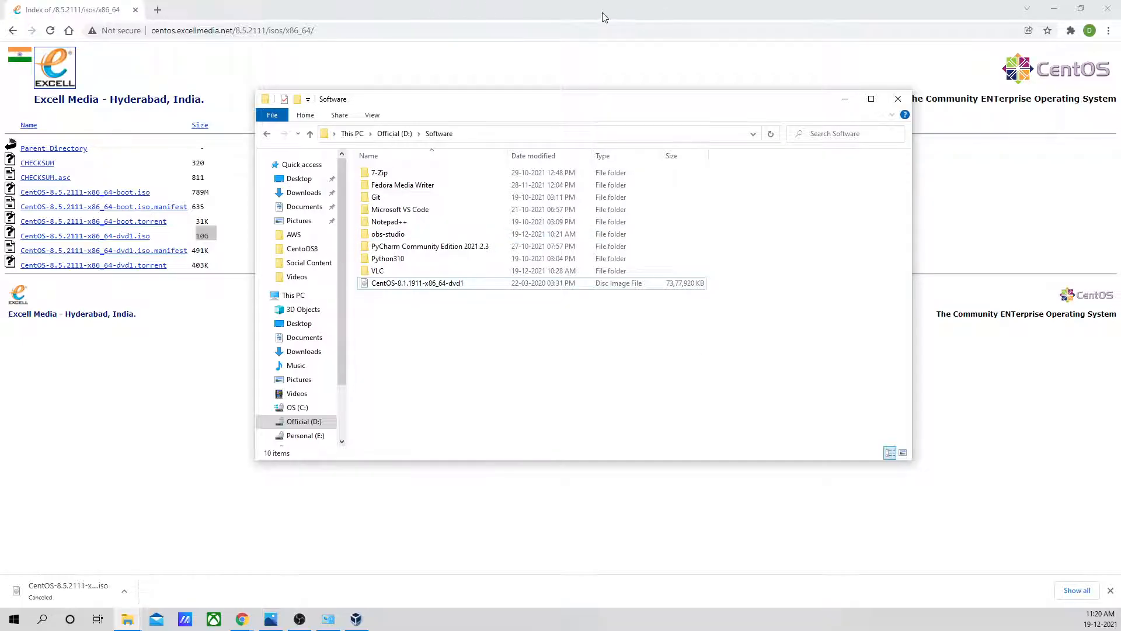
click(631, 17)
click(1047, 12)
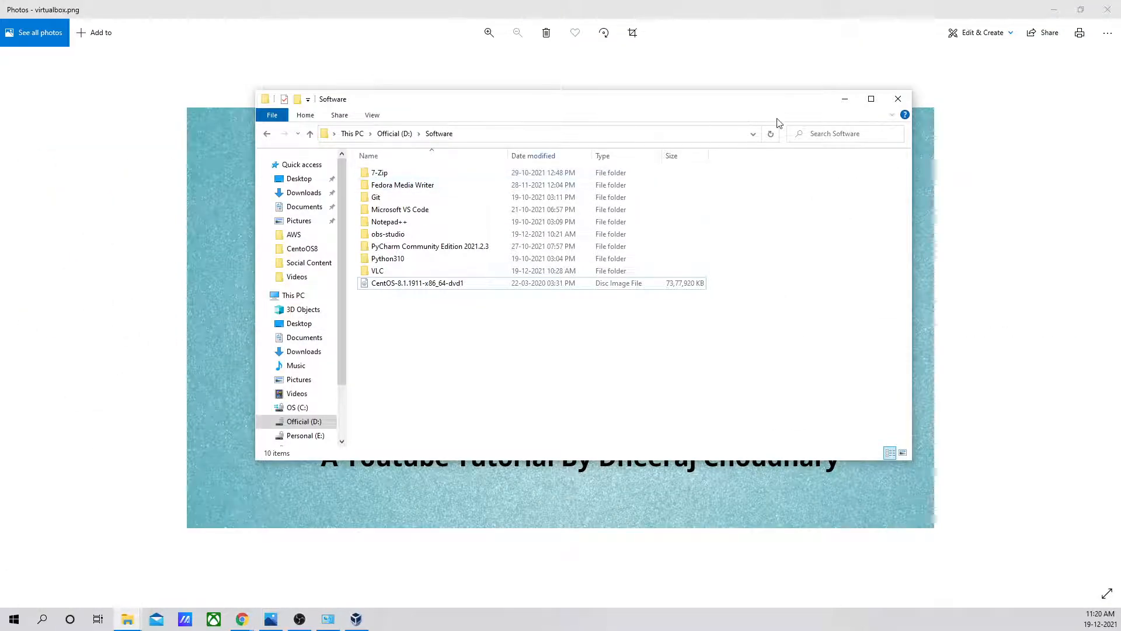
click(846, 101)
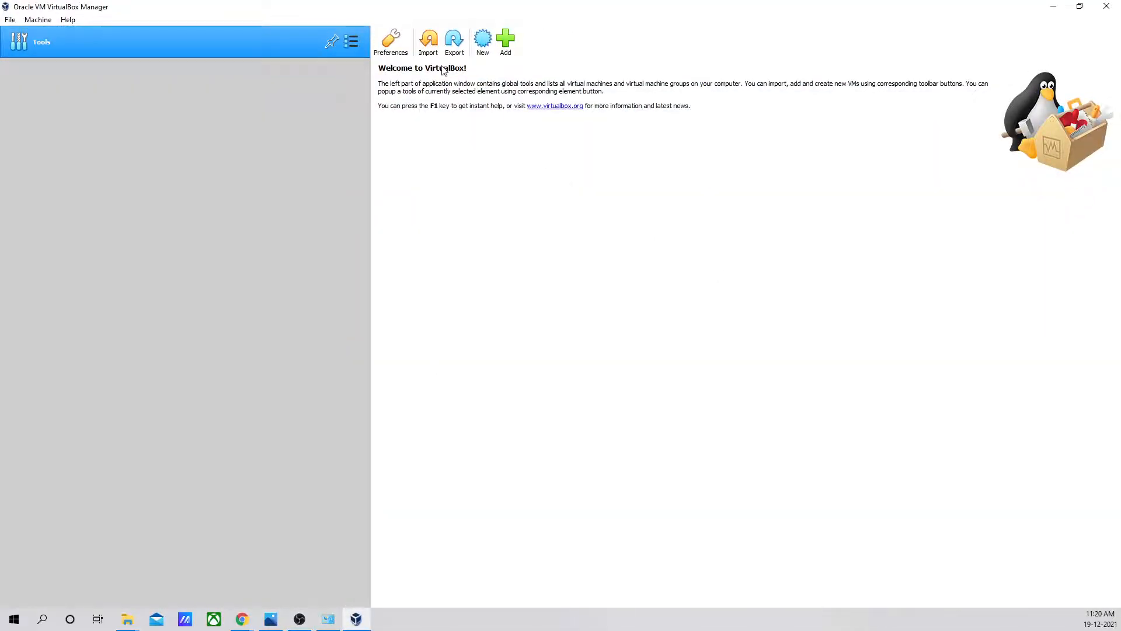
- Start creating a new virtual machine, widen the setup dialog and name the machine CentOS8
click(482, 39)
drag(562, 210, 231, 134)
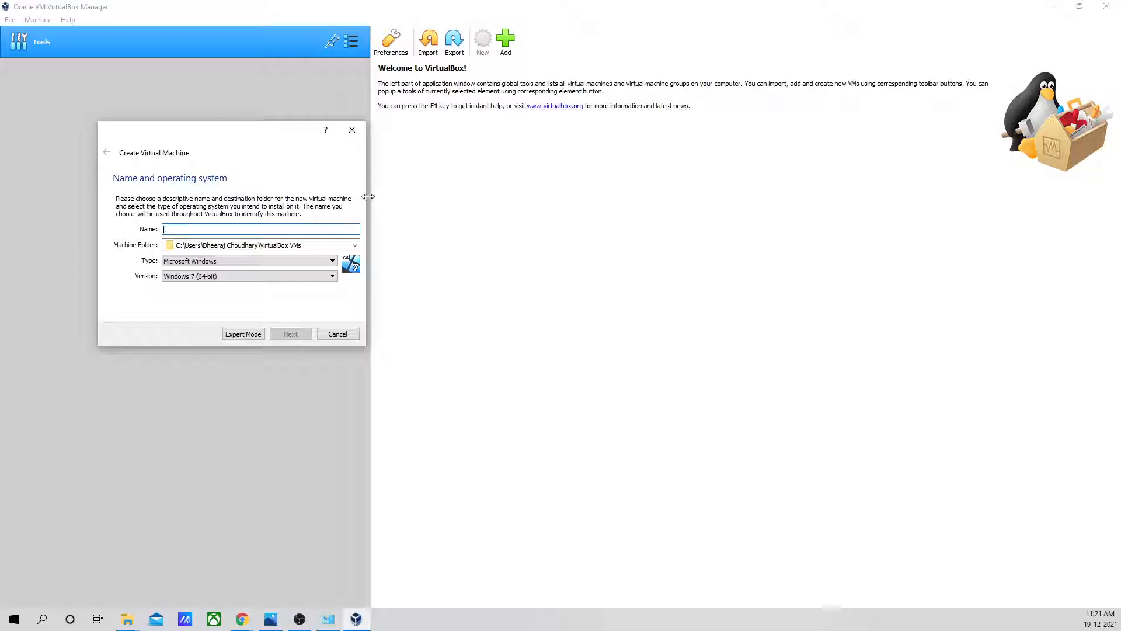
drag(368, 196, 563, 197)
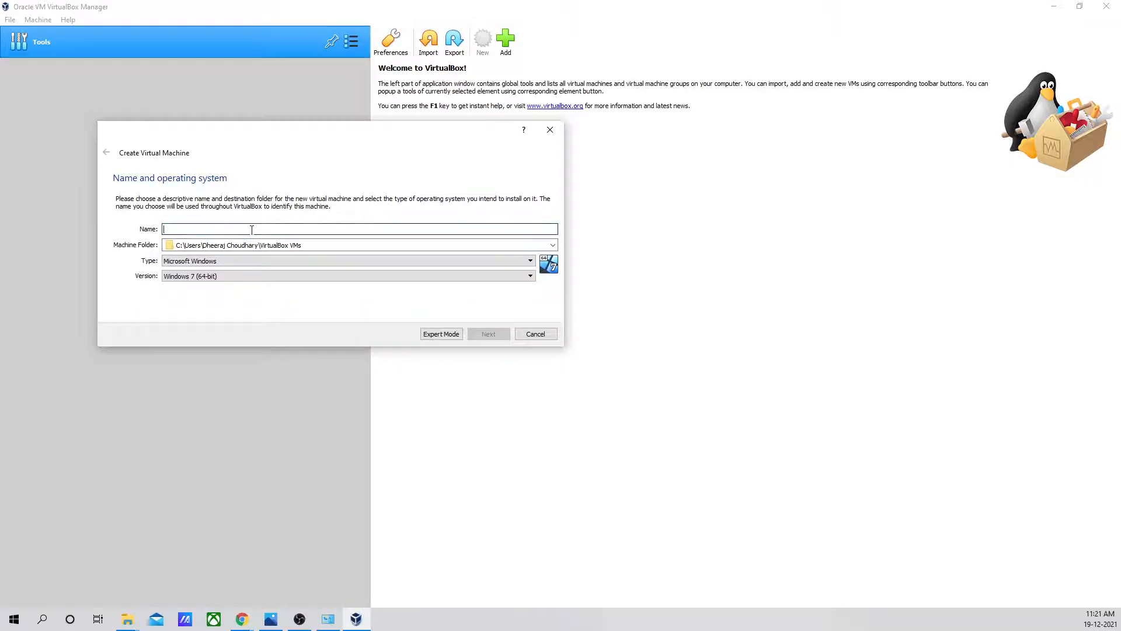
text(CentOS8)
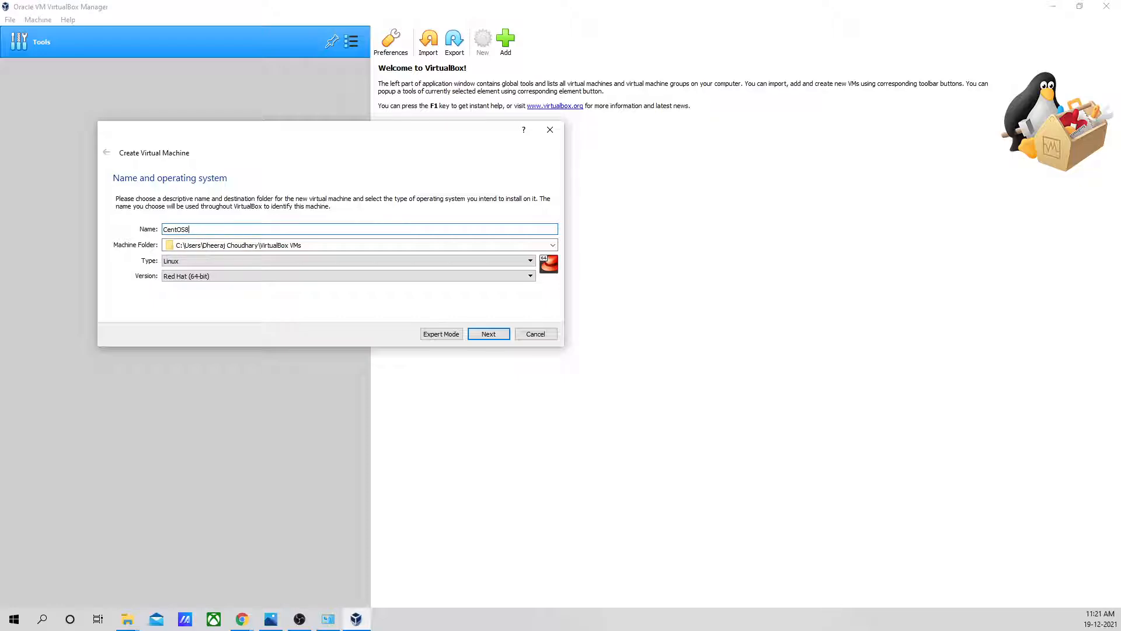
key(alt+Tab)
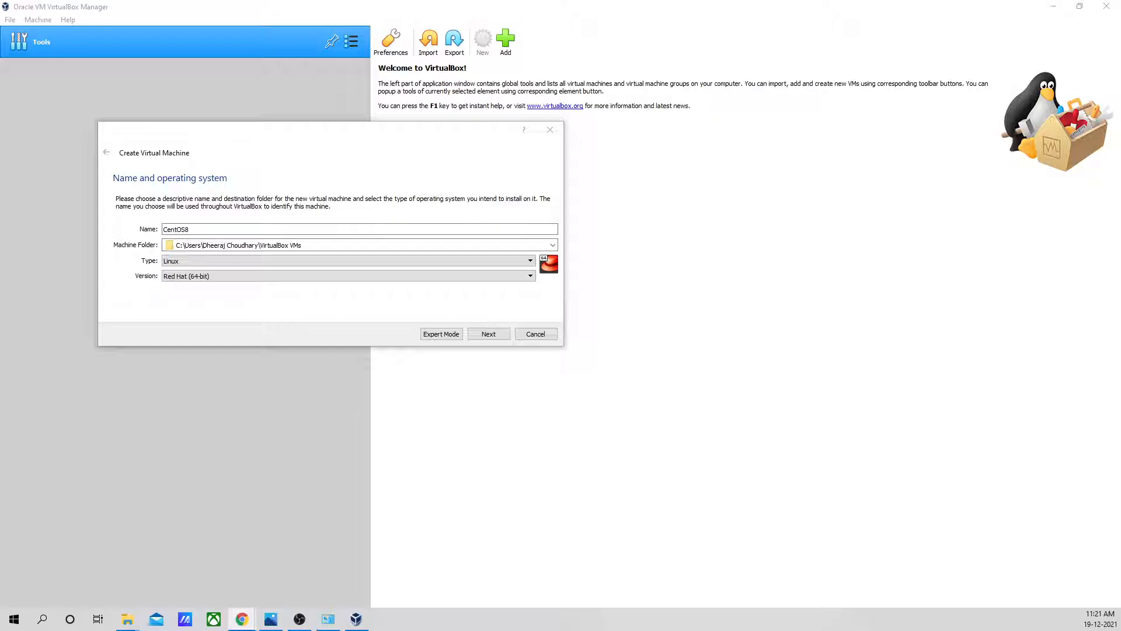
key(alt+Tab)
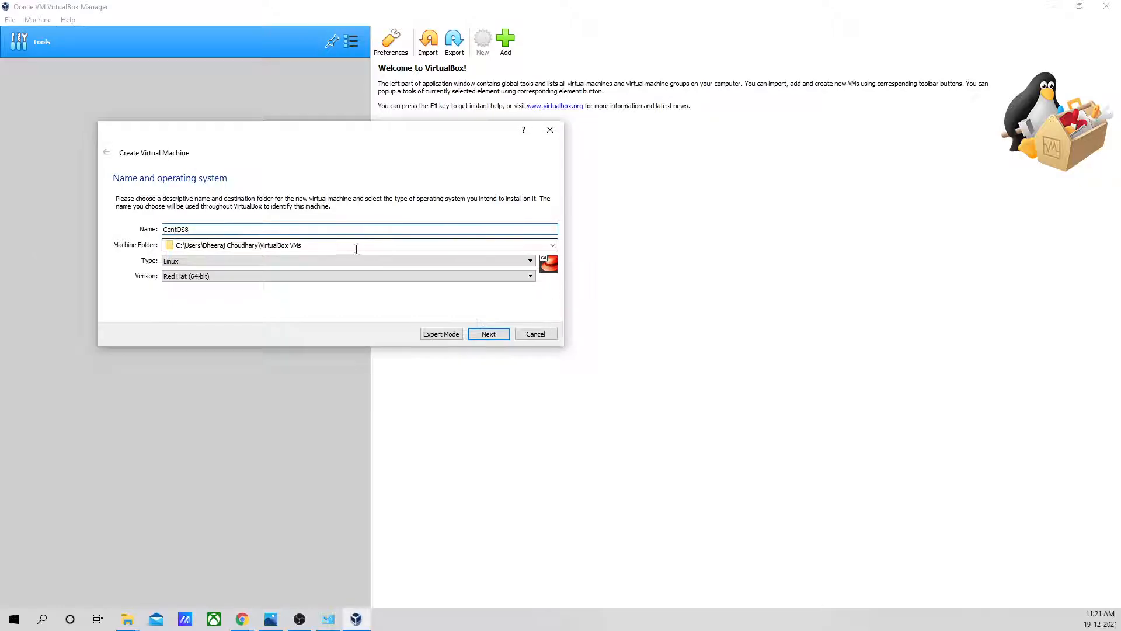
- Copy the folder name VirtualBox VMs from the machine folder path and choose D:\Software as the machine folder
click(305, 245)
drag(316, 245, 257, 244)
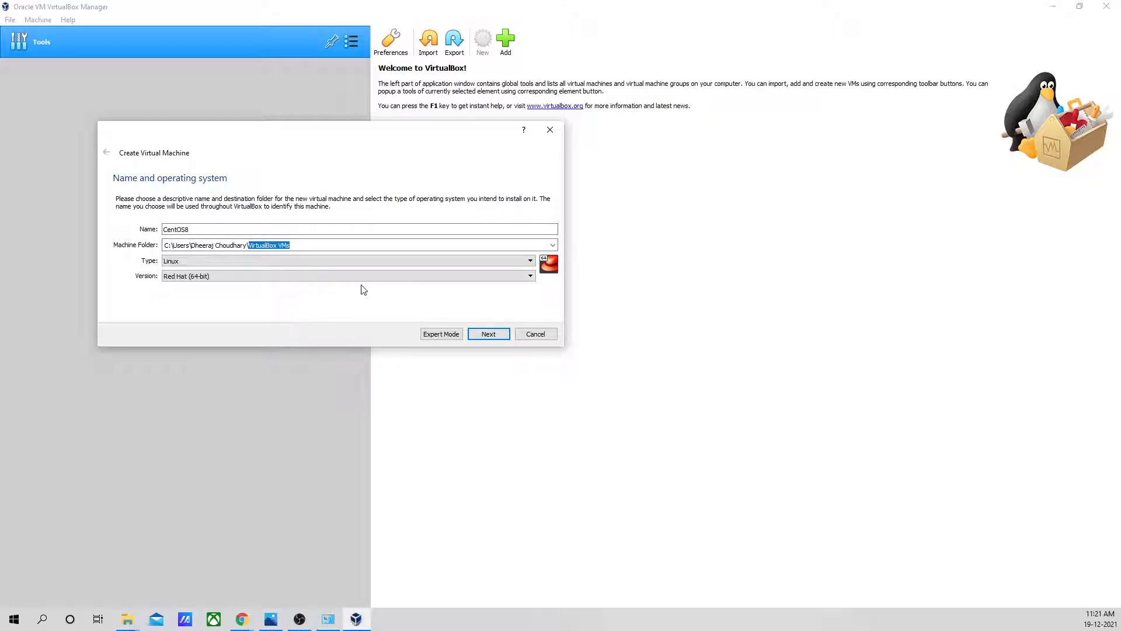
click(553, 245)
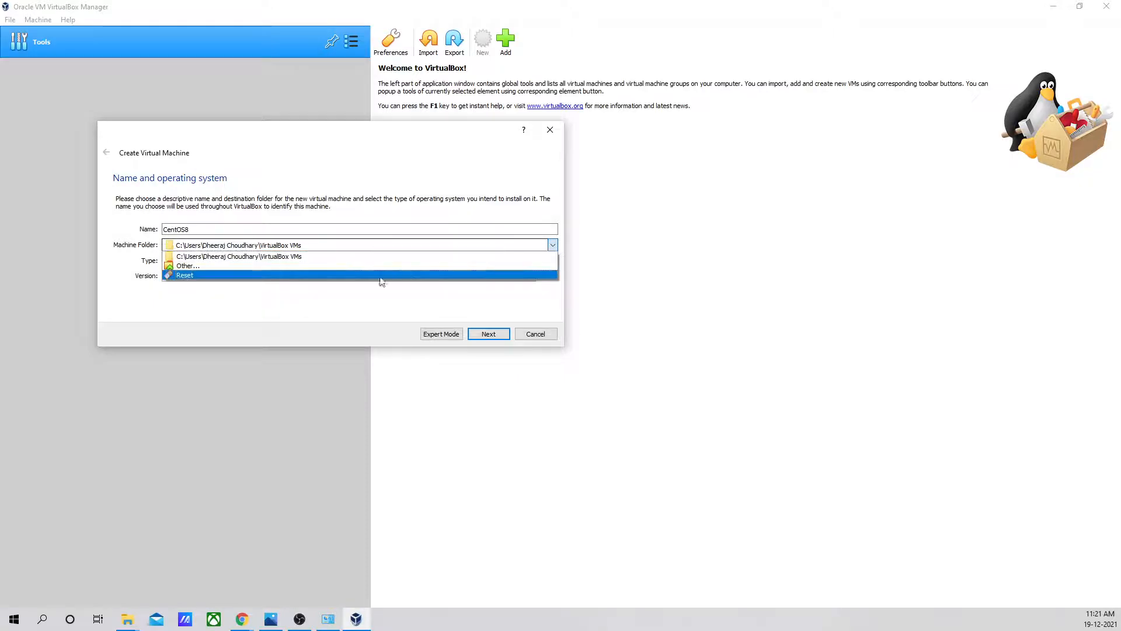
click(230, 267)
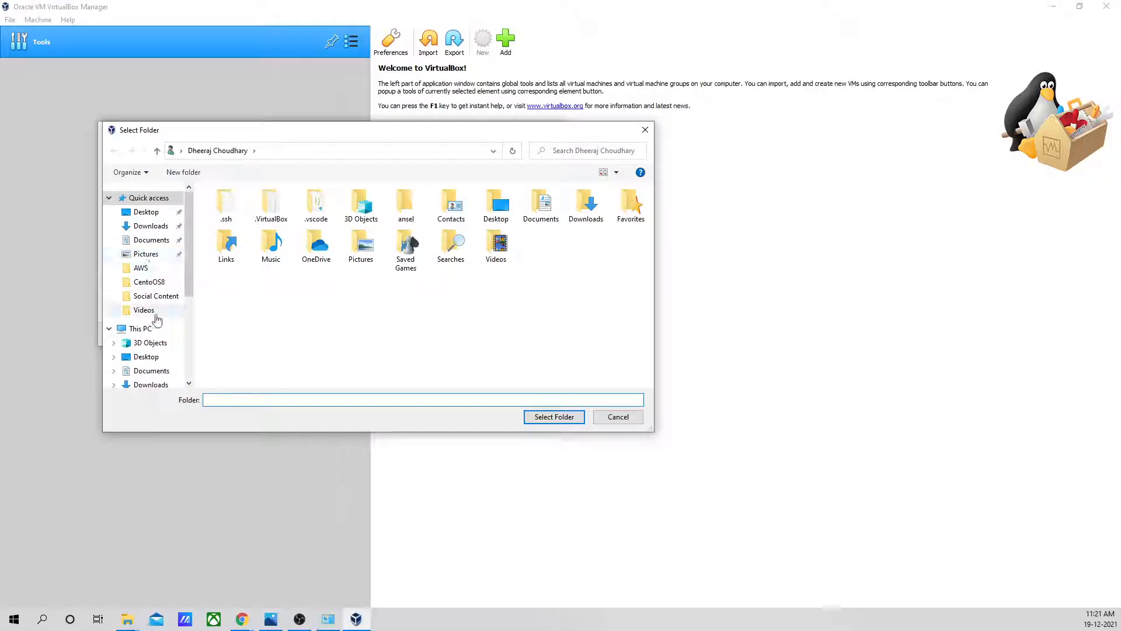
scroll(155, 319, down, 1)
click(141, 291)
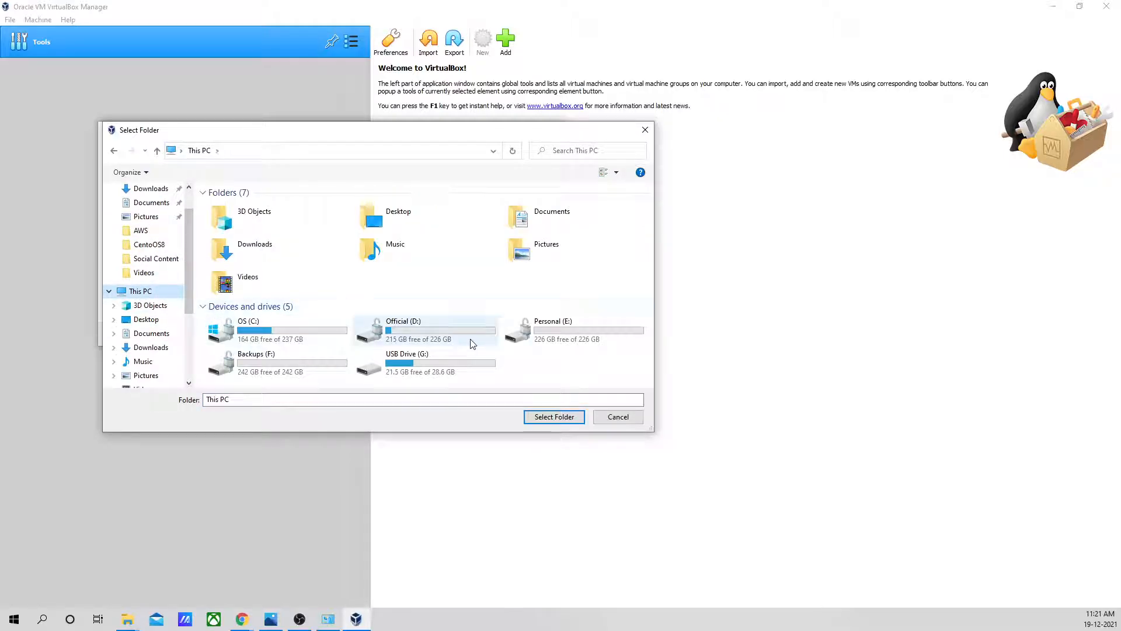
double_click(391, 335)
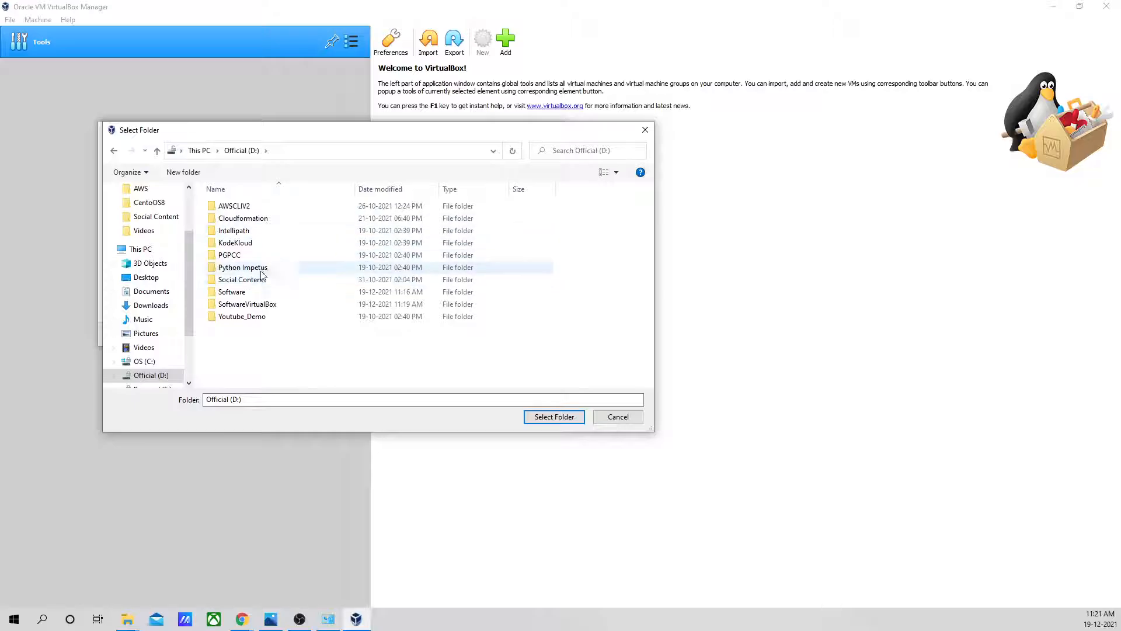
double_click(295, 292)
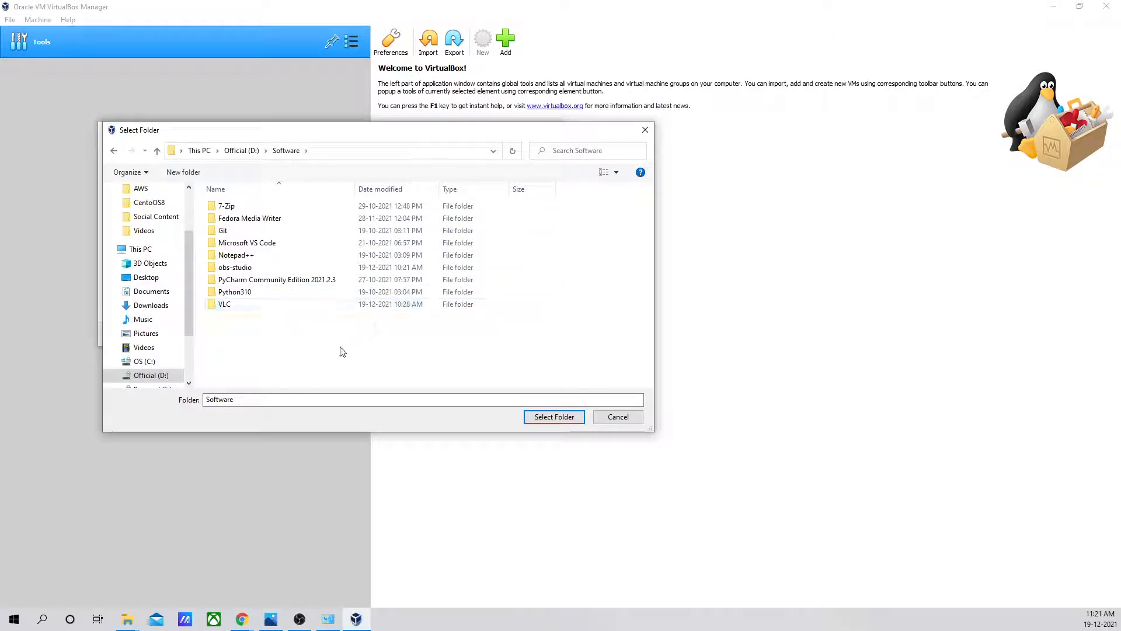
click(270, 400)
click(278, 401)
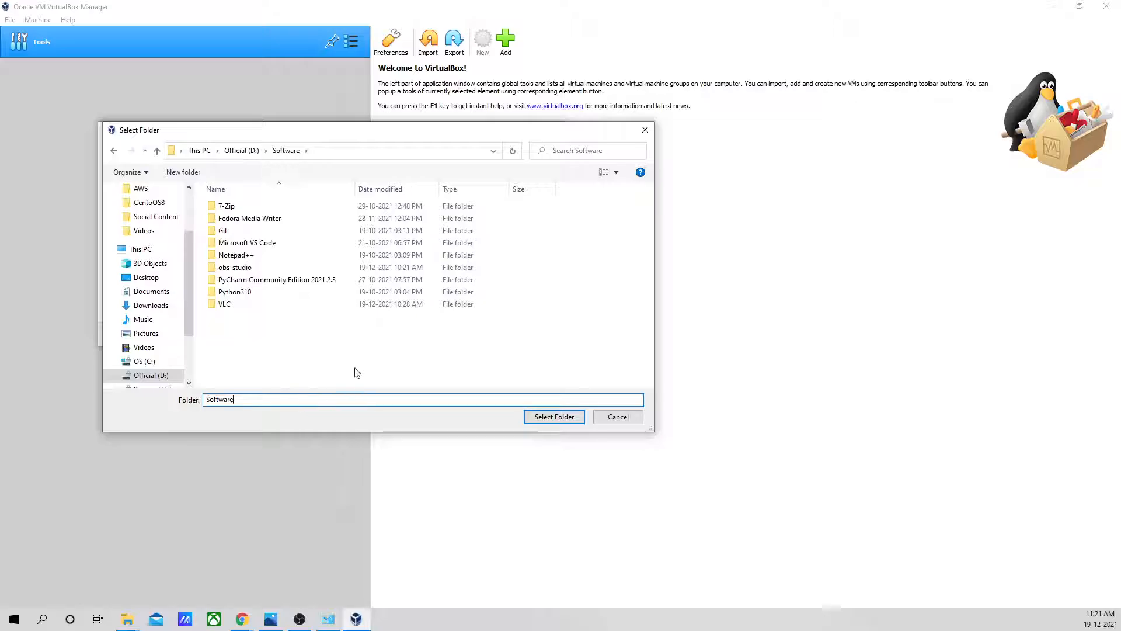
click(555, 417)
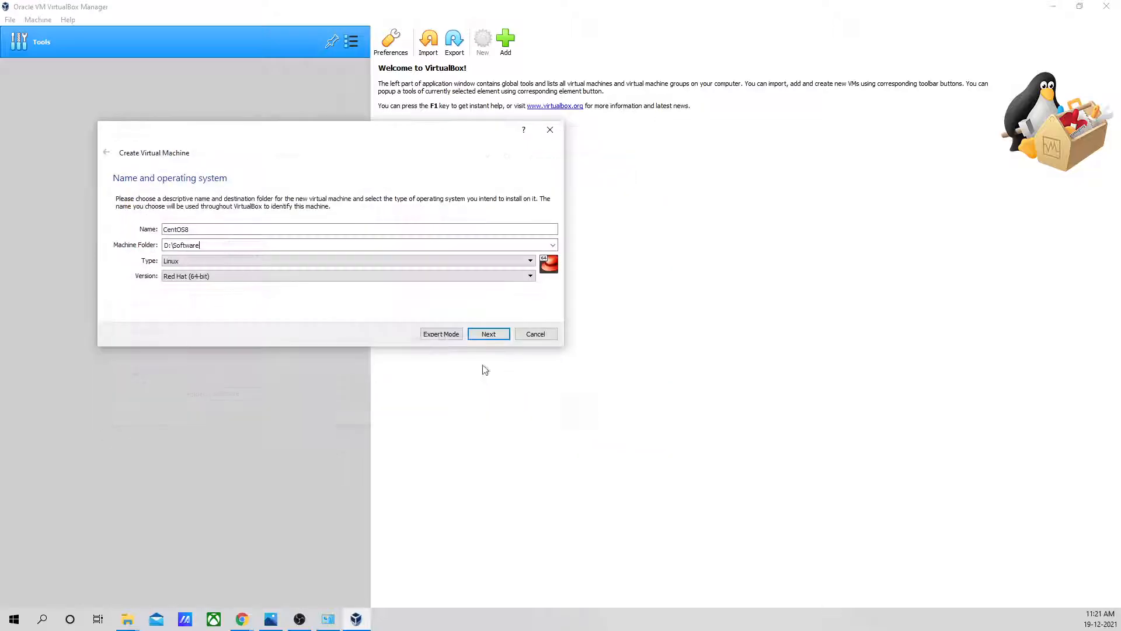
- Extend the machine folder path to D:\Software\VirtualBox VMs and continue to the memory size settings
text(VirtualBox VMs)
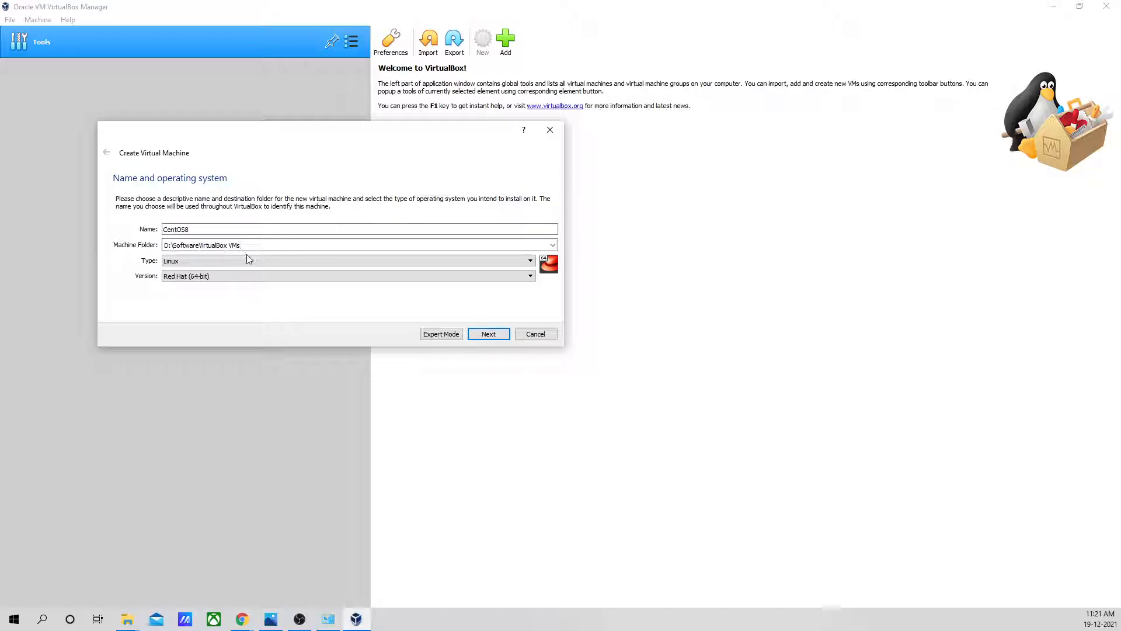
text(\)
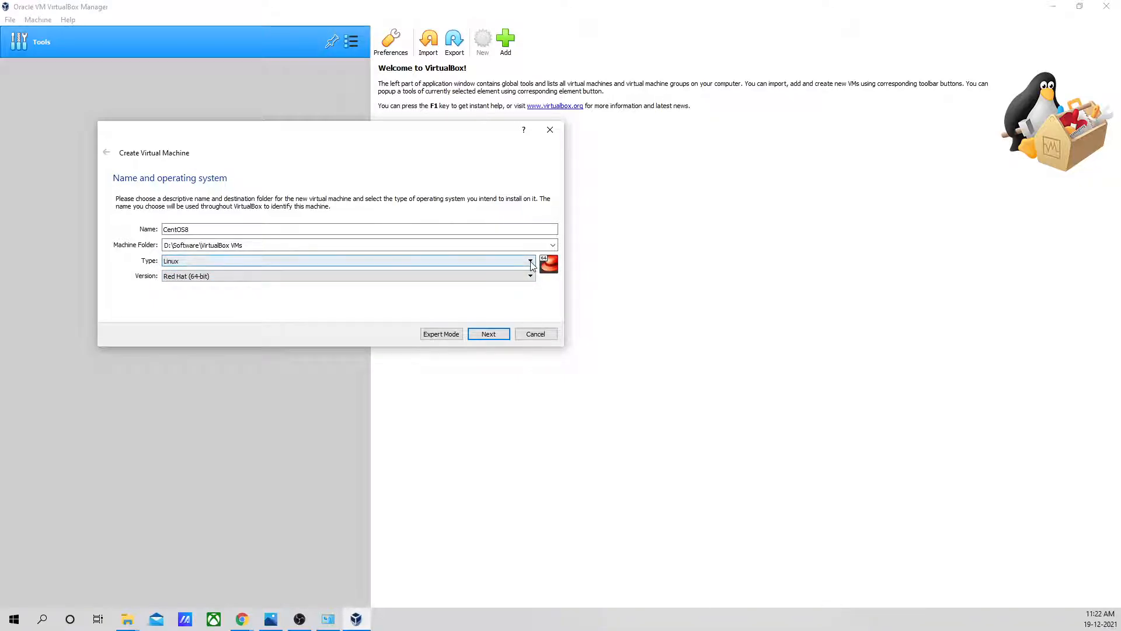
click(490, 335)
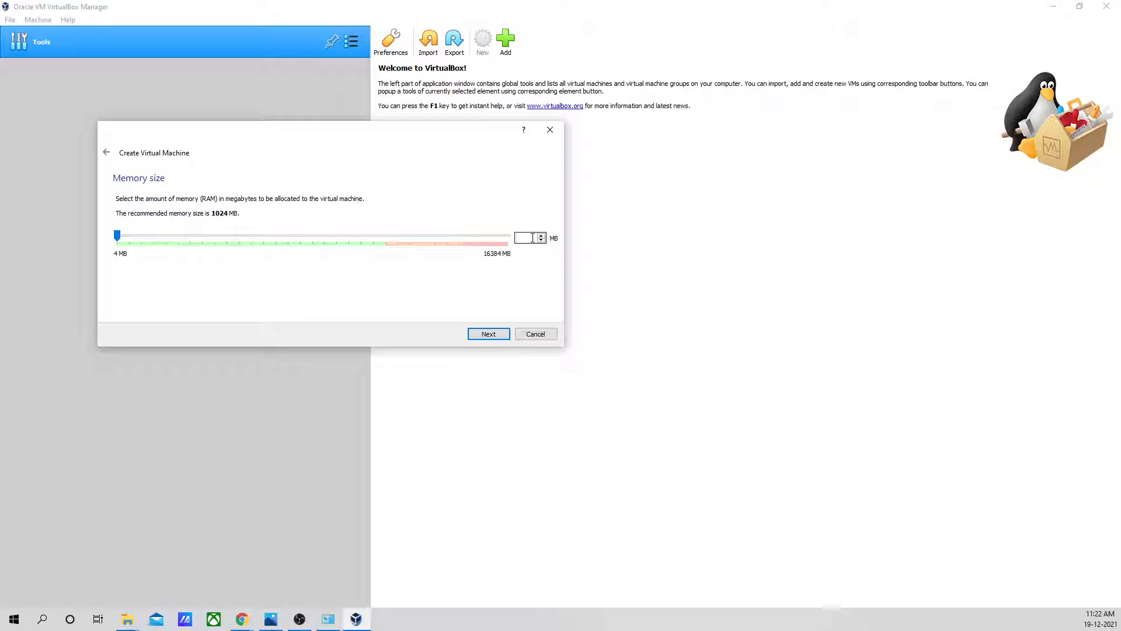
- Set the virtual machine's memory size to 4096 MB and continue to the hard disk options
text(4096)
click(487, 336)
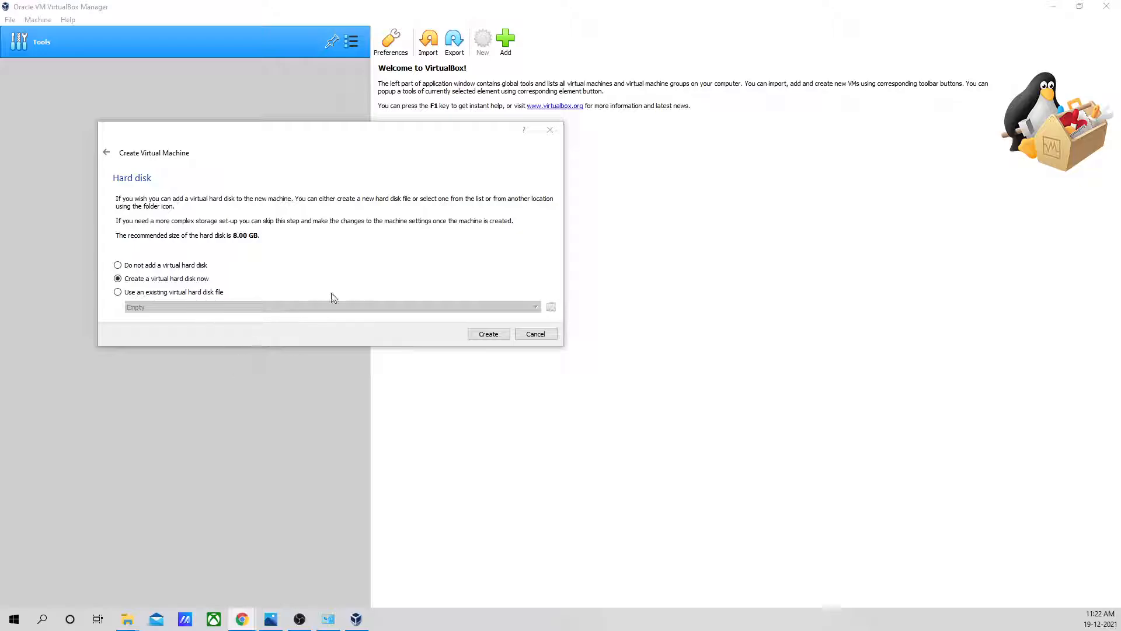
- Choose to create a virtual hard disk now, as a dynamically allocated VDI (VirtualBox Disk Image)
click(489, 336)
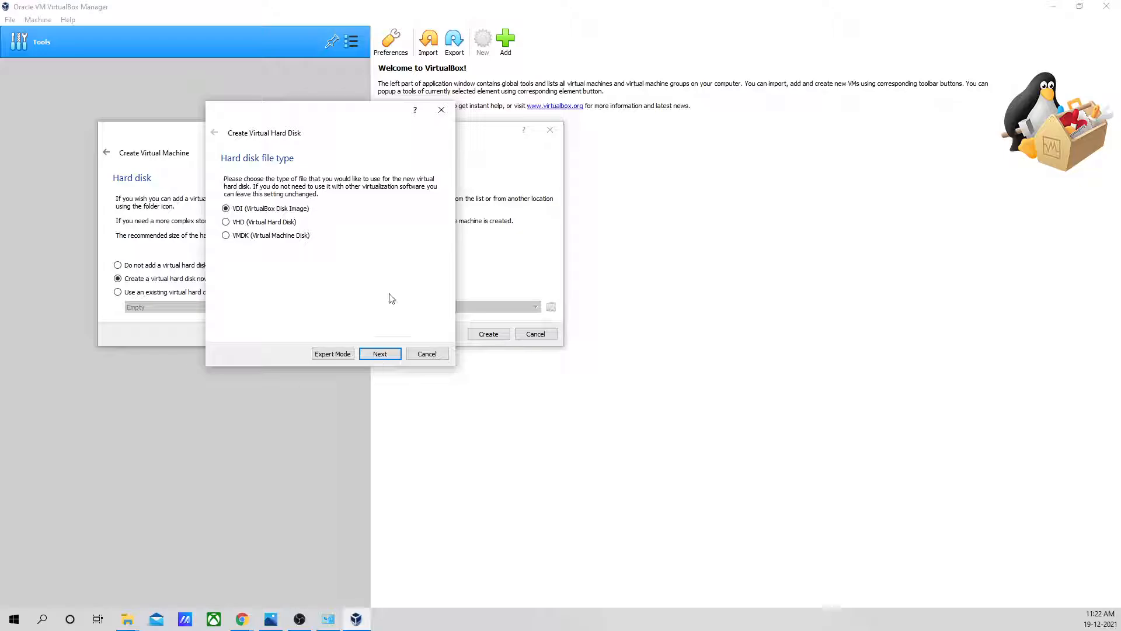
click(380, 355)
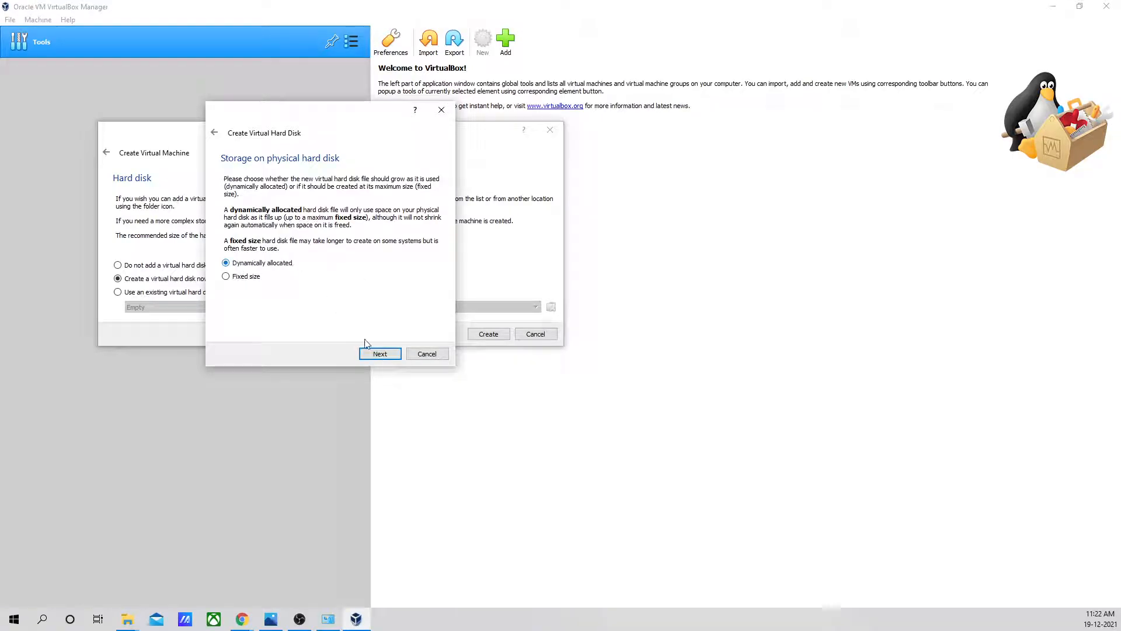
click(377, 354)
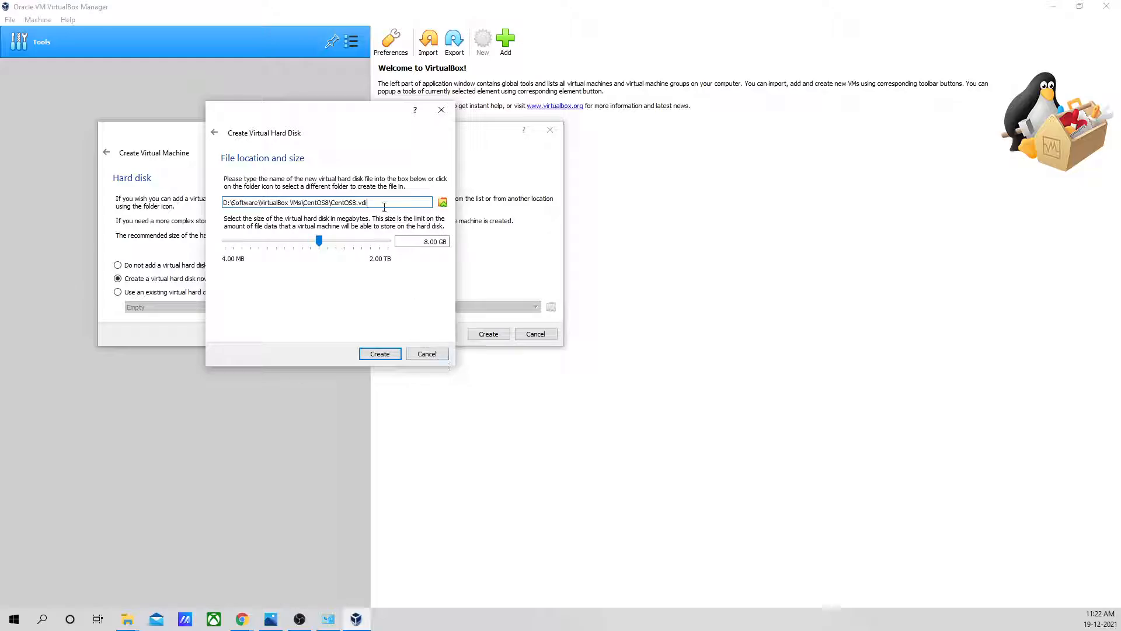
- Set the virtual hard disk size to 20.00 GB and create the disk, keeping the CentOS8.vdi file location
click(286, 205)
click(428, 242)
key(BackSpace)
key(BackSpace)
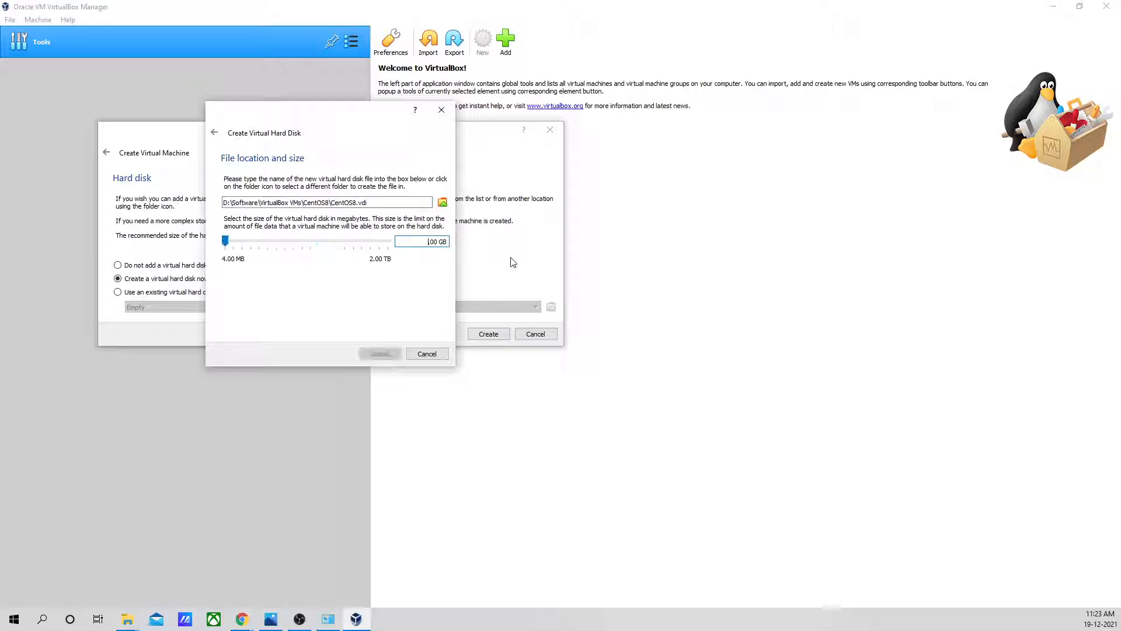
text(20)
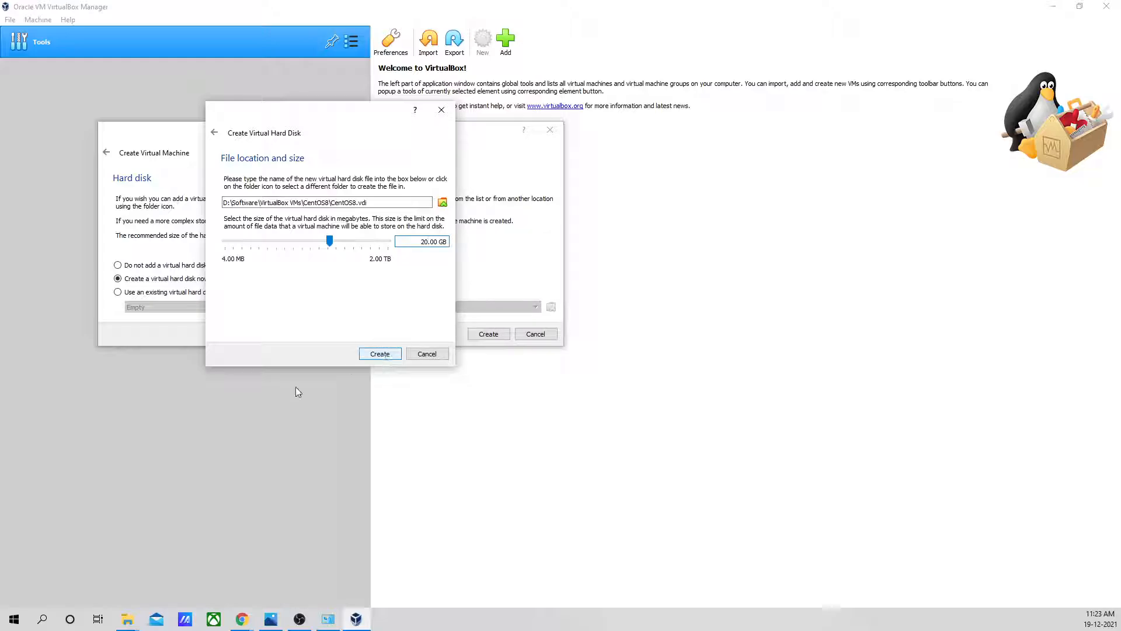
click(378, 355)
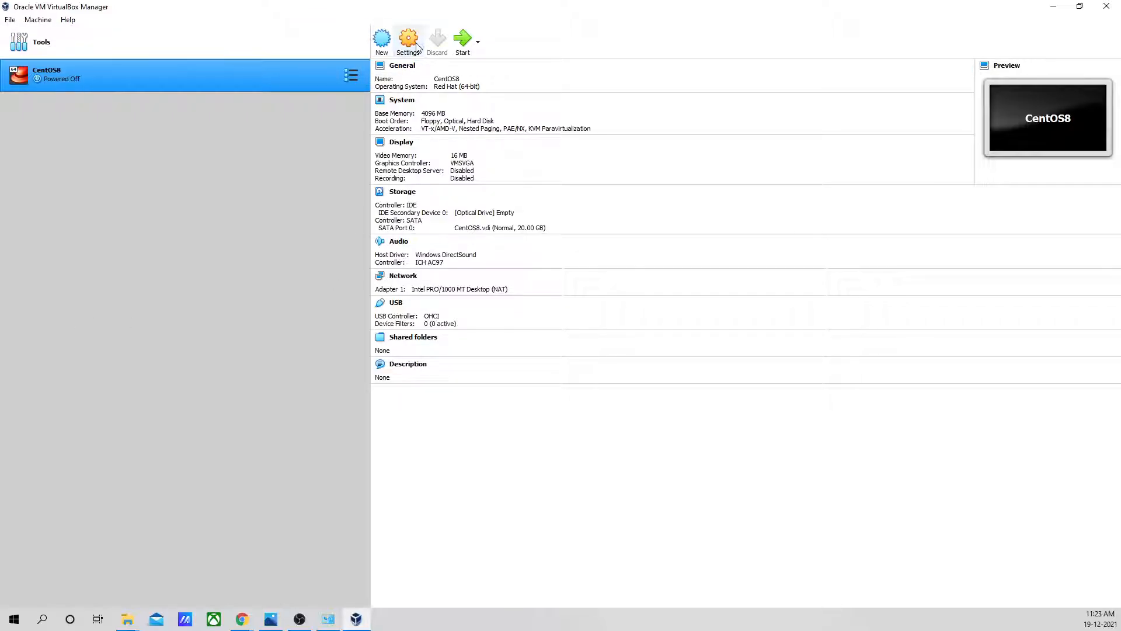
- Open the CentOS8 virtual machine's settings, move the dialog aside and show the storage settings
right_click(194, 79)
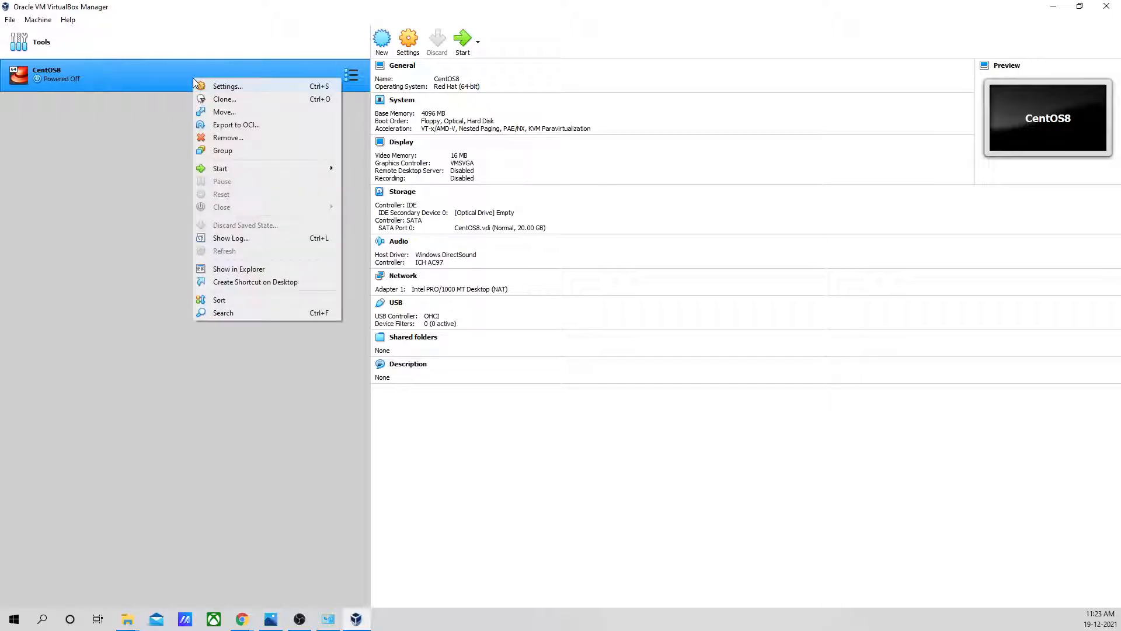
click(226, 87)
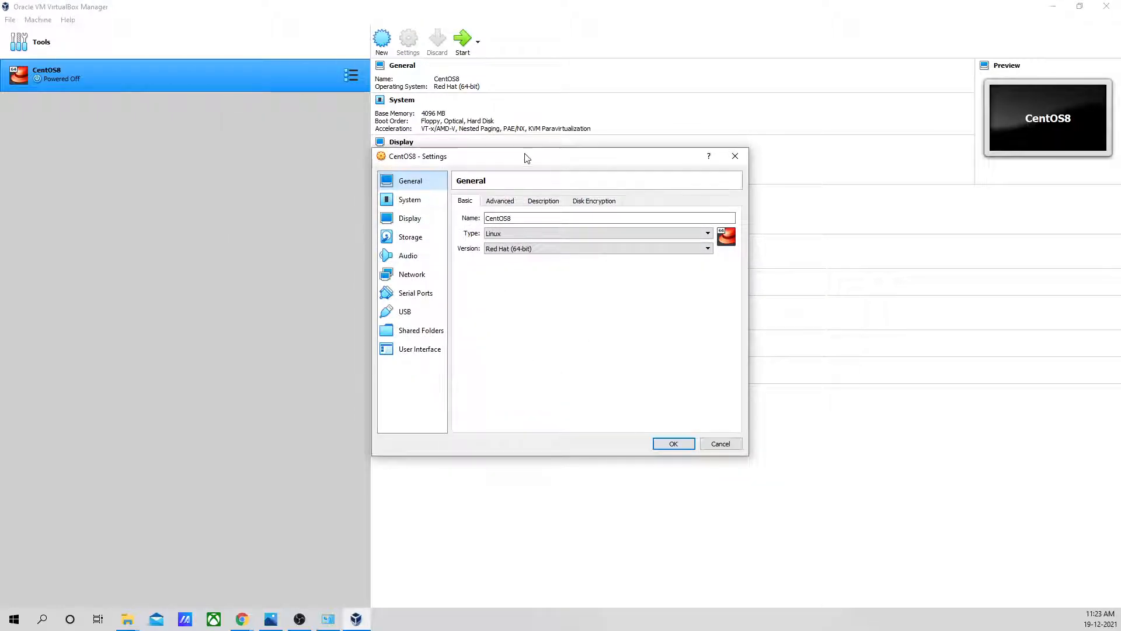
drag(525, 157, 293, 155)
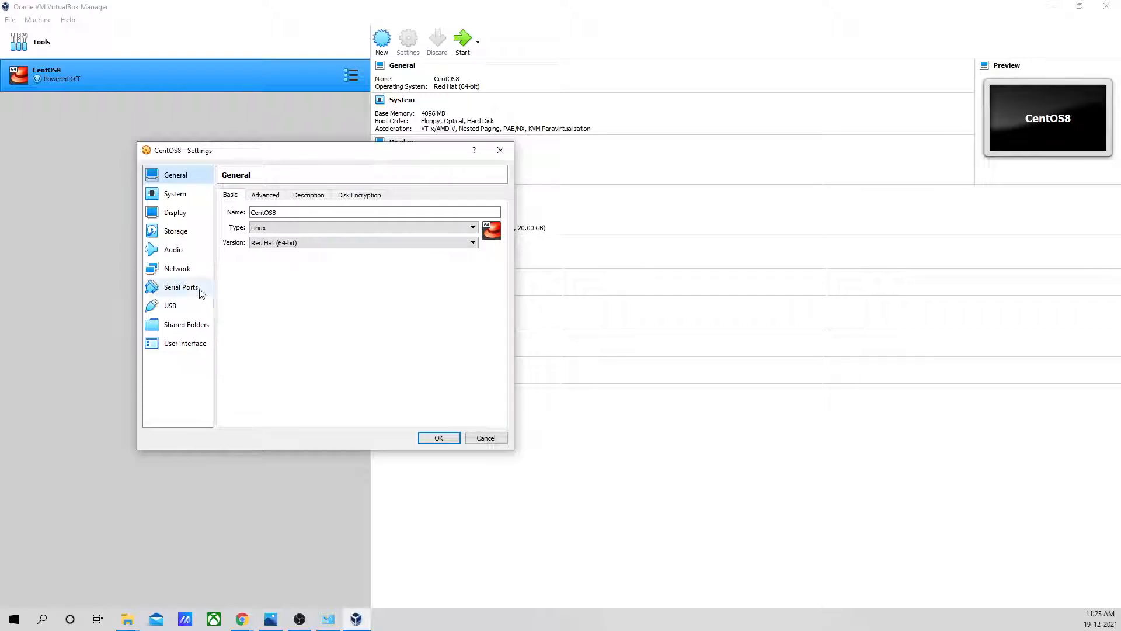
click(183, 232)
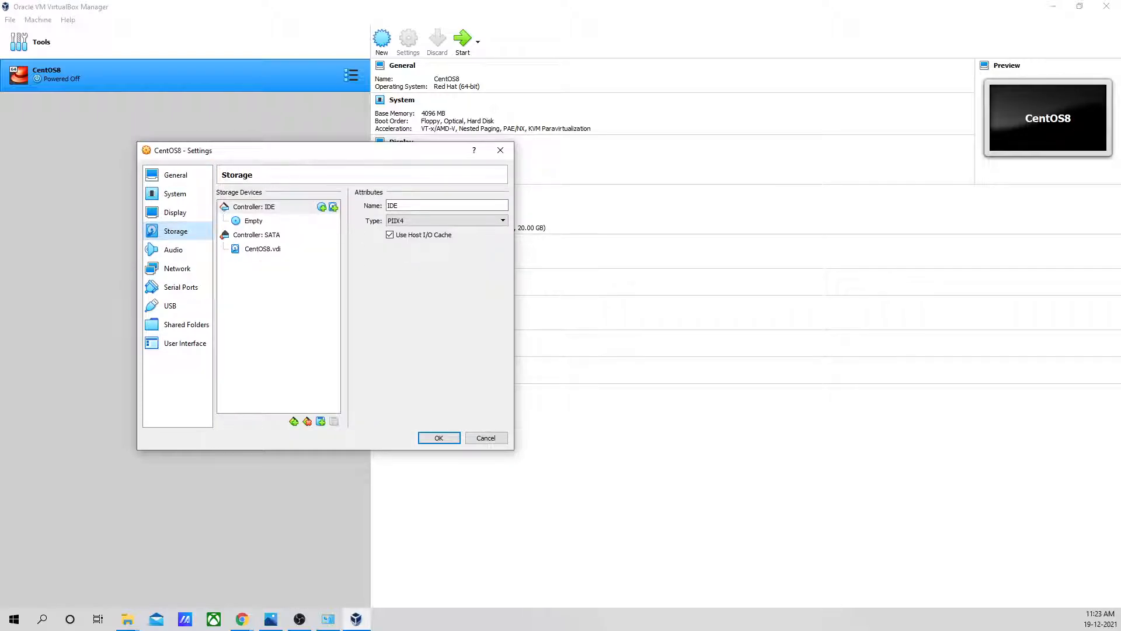
- Attach the CentOS-8.1.1911-x86_64-dvd1 disc image from D:\Software to the empty IDE optical drive and save the settings
click(257, 222)
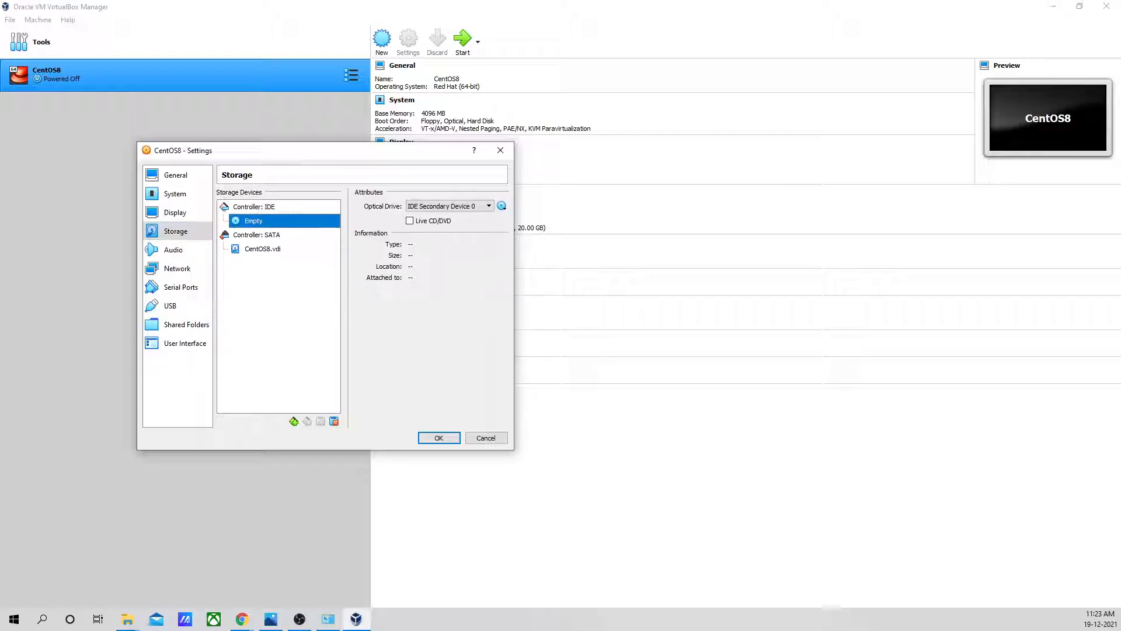
click(504, 208)
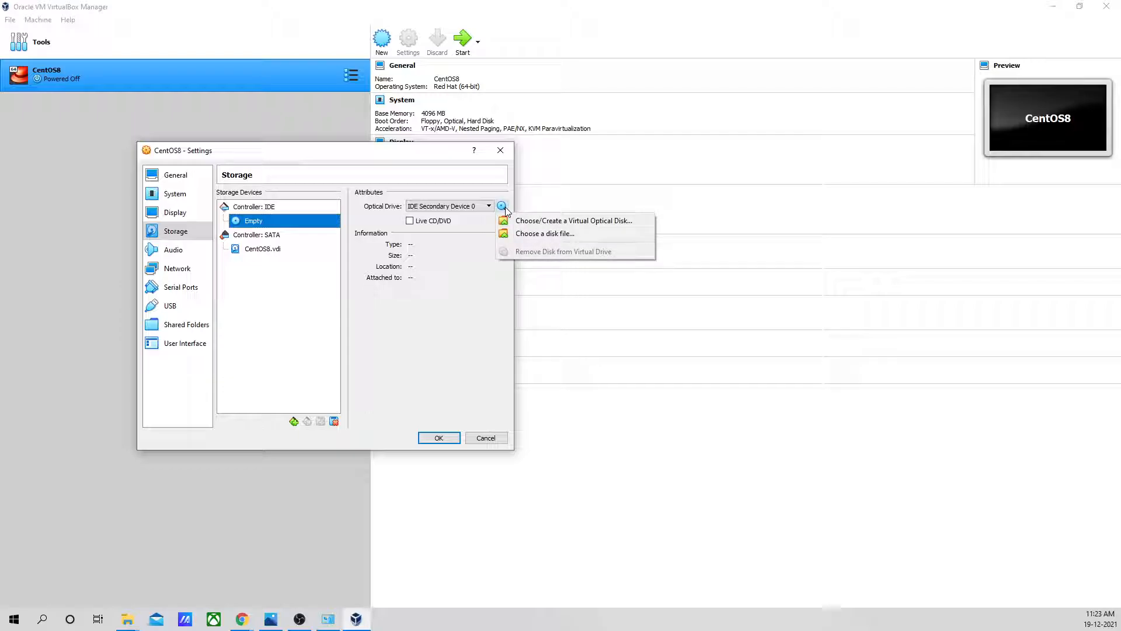
click(565, 236)
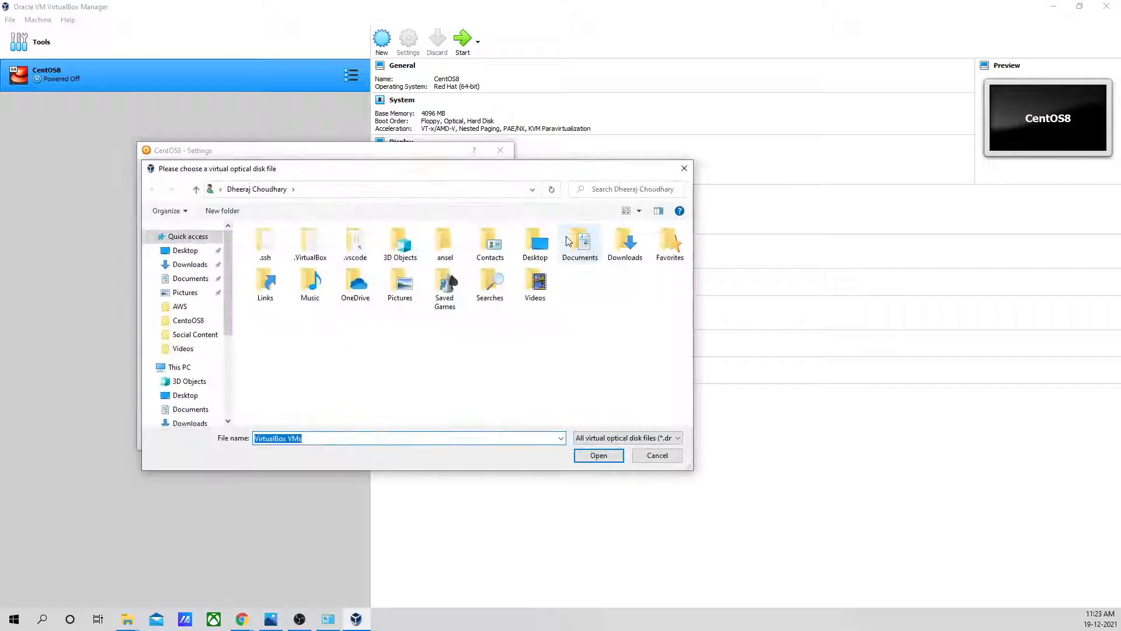
scroll(219, 333, down, 1)
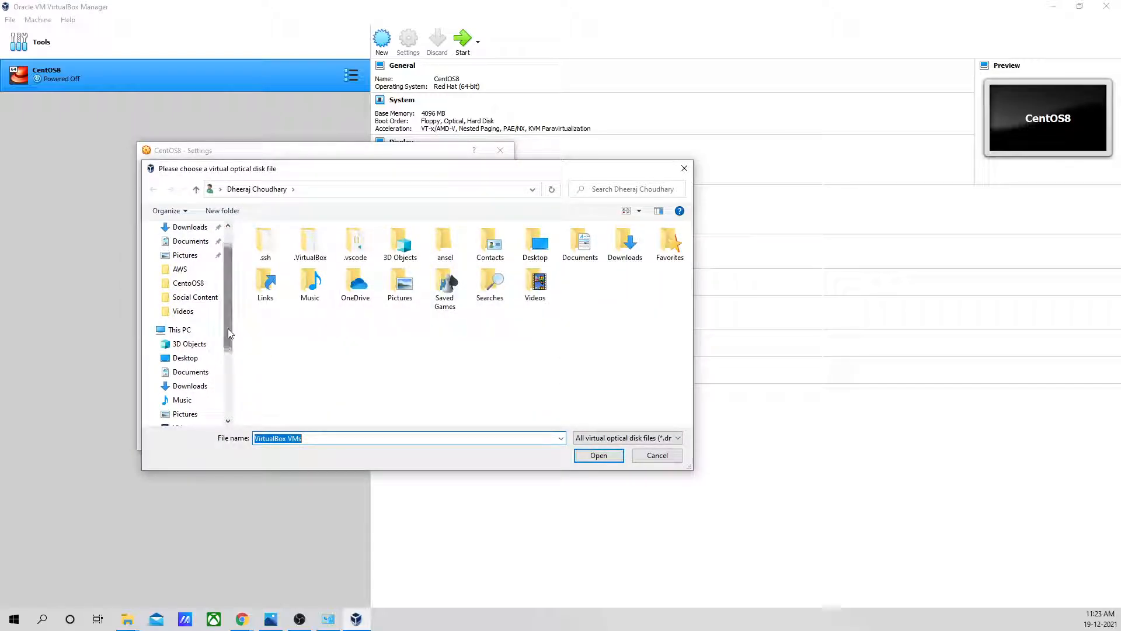
click(187, 329)
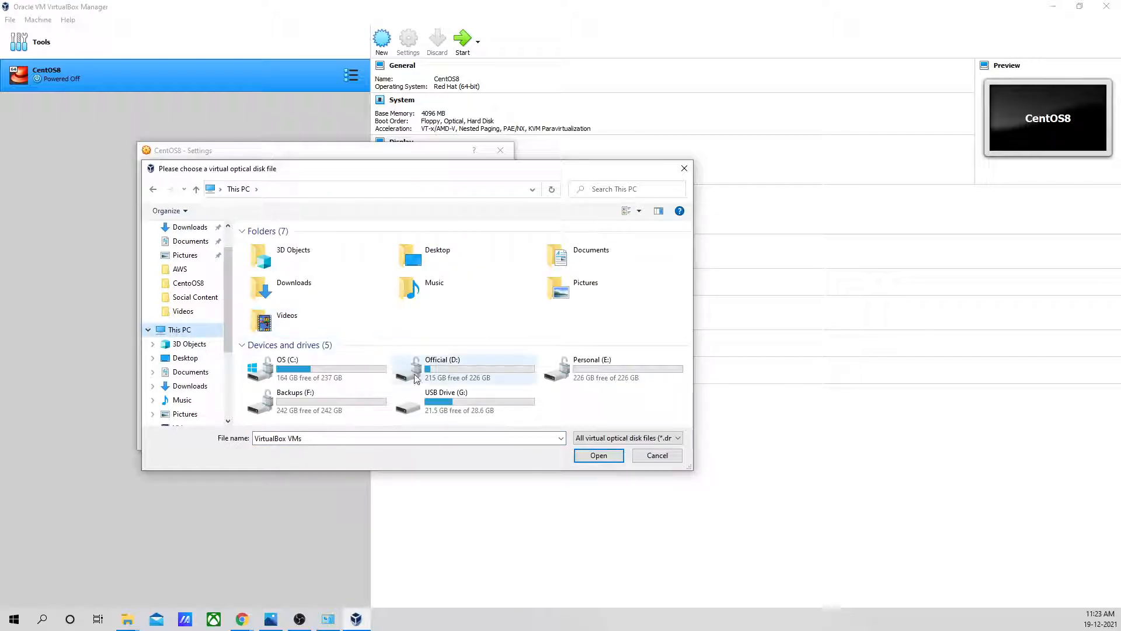
double_click(501, 374)
double_click(275, 330)
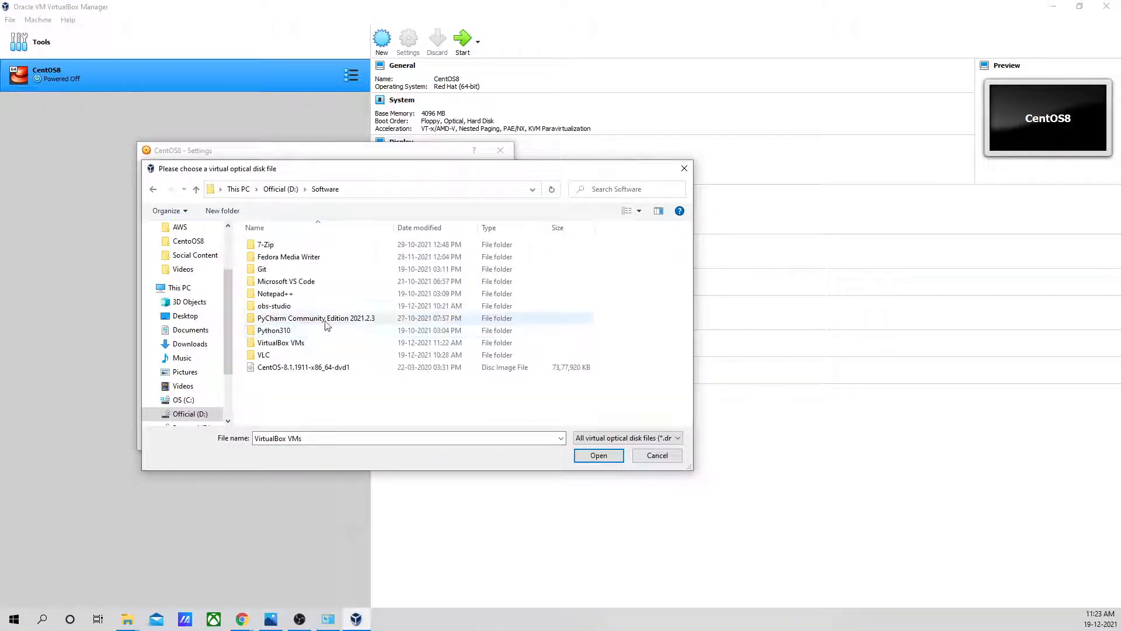
click(305, 370)
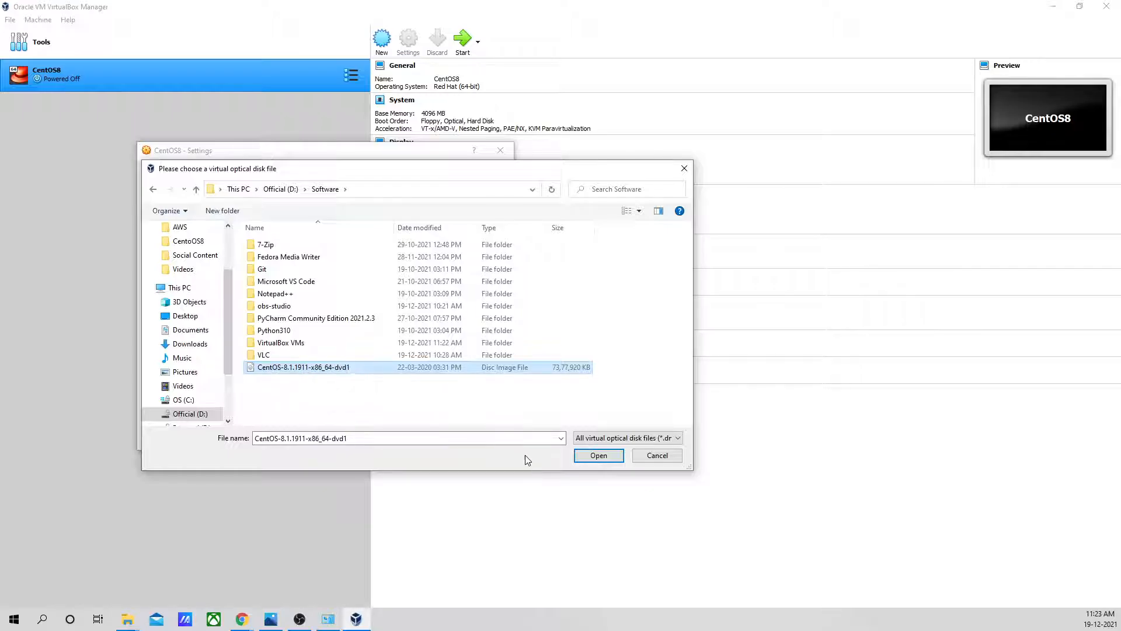
click(608, 460)
click(605, 459)
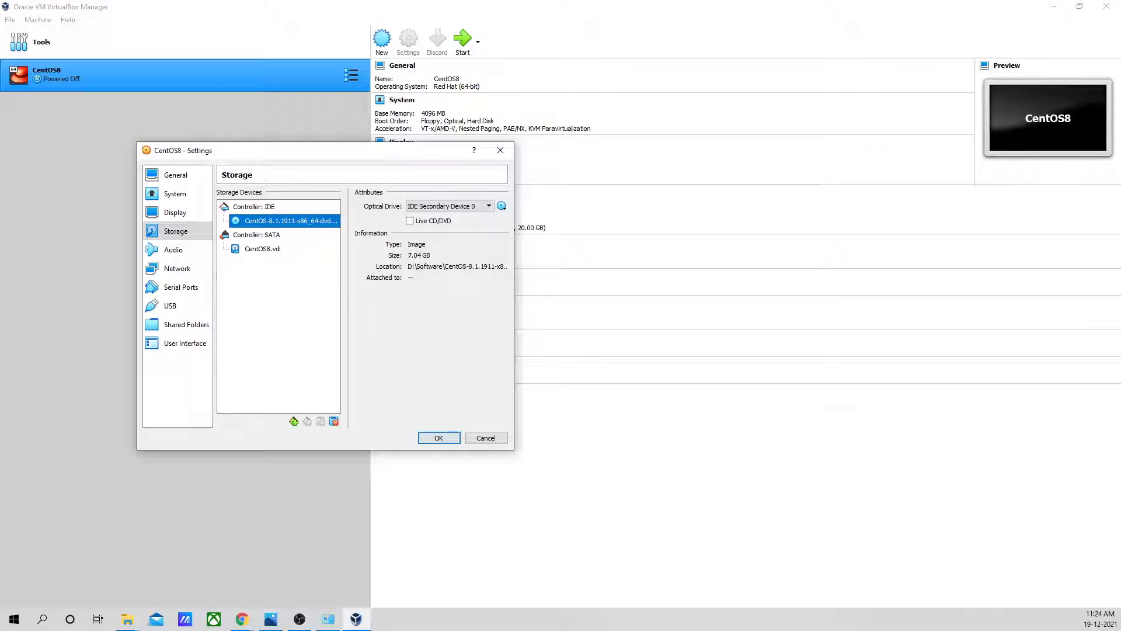
click(439, 438)
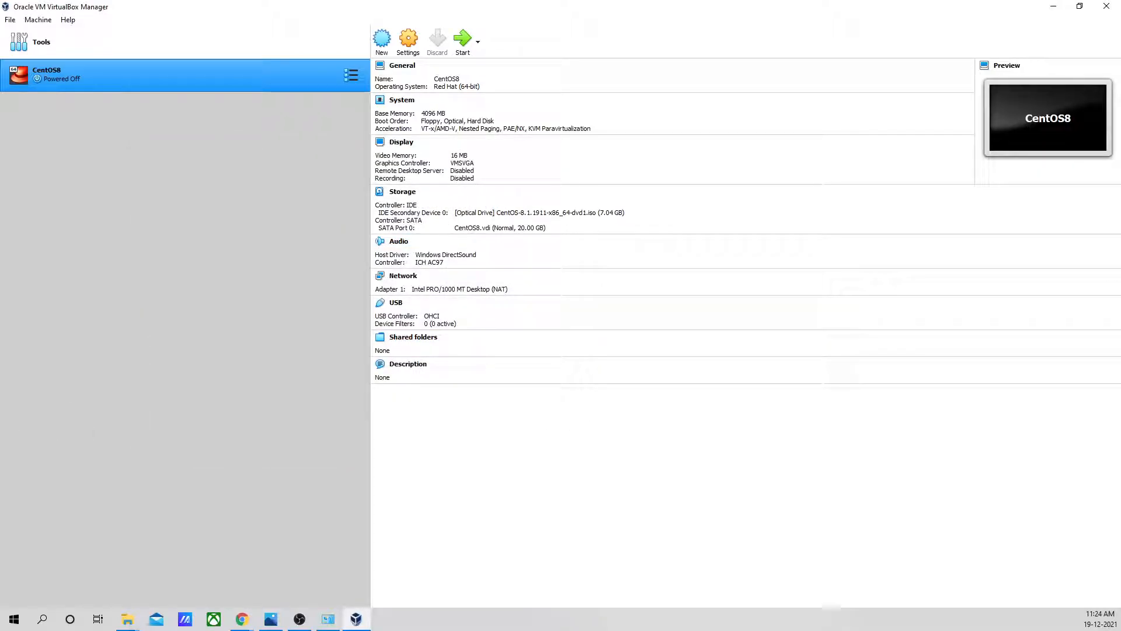
- Start the CentOS8 virtual machine and maximize its window
click(461, 43)
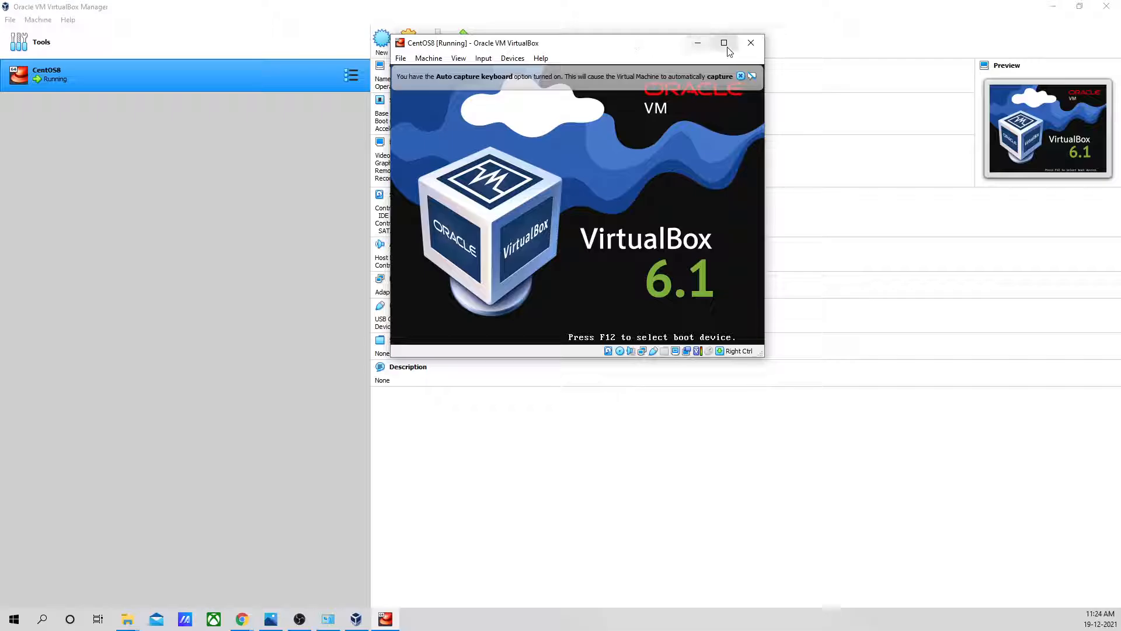
click(724, 45)
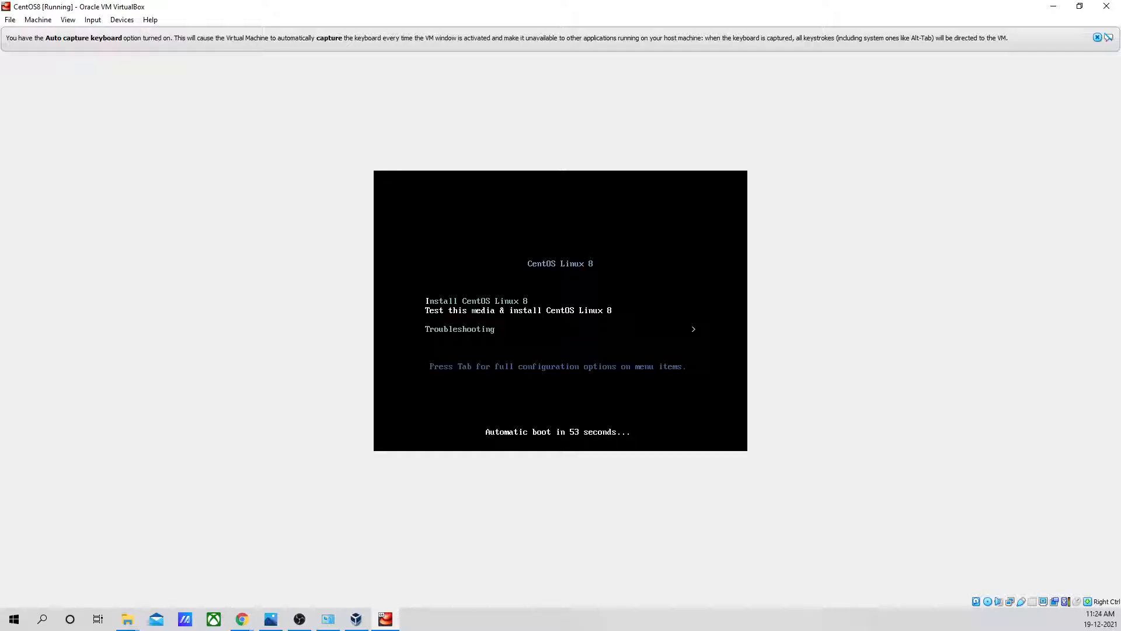
key(alt+Tab)
key(alt+Tab)
key(alt+Tab)
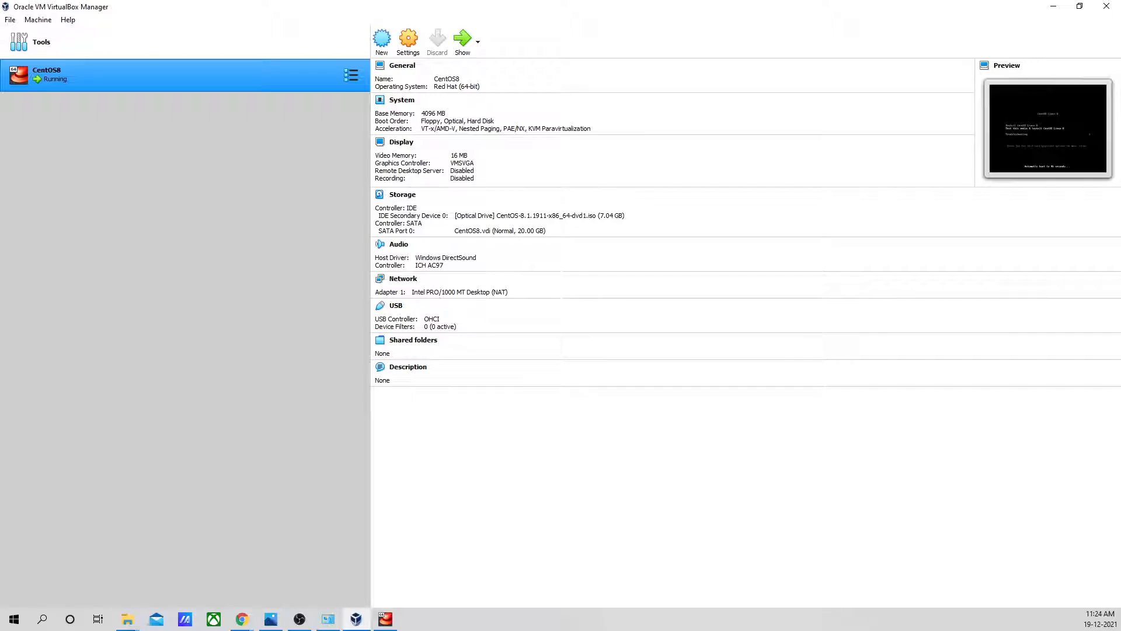
key(alt+Tab)
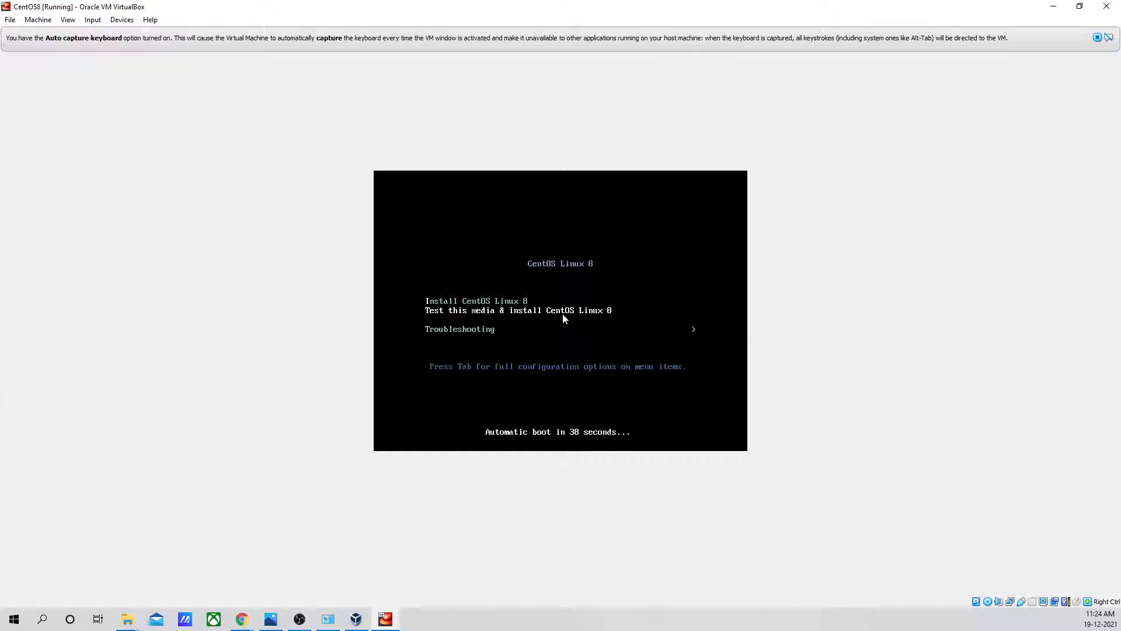
- Boot the installer with "Test this media & install CentOS Linux 8" and dismiss the keyboard capture and mouse integration notices
key(Up)
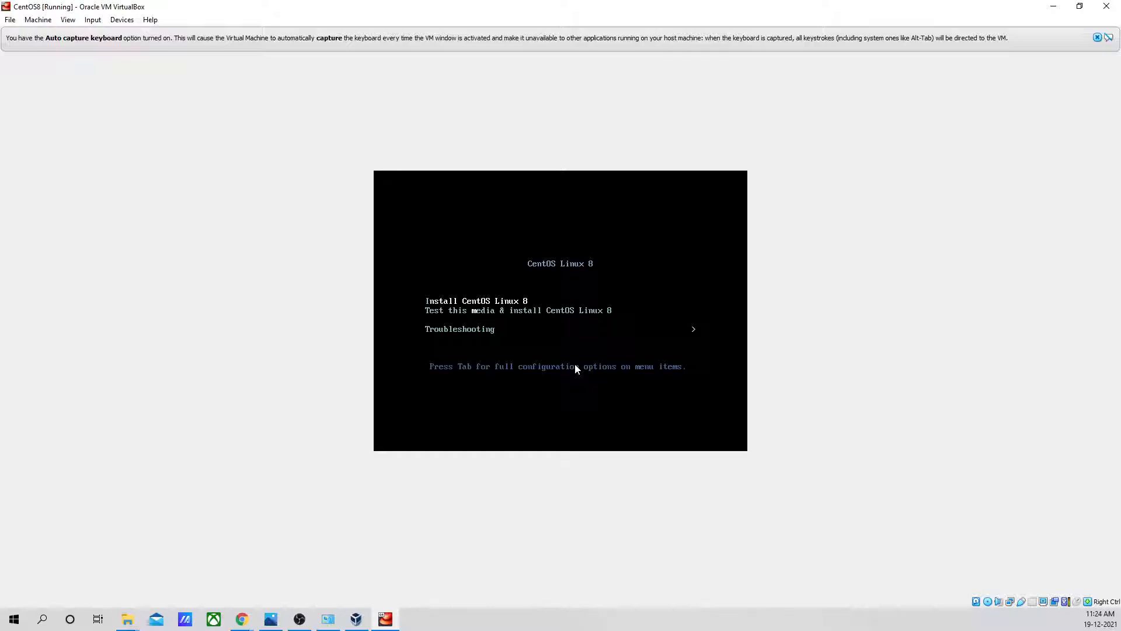
key(Down)
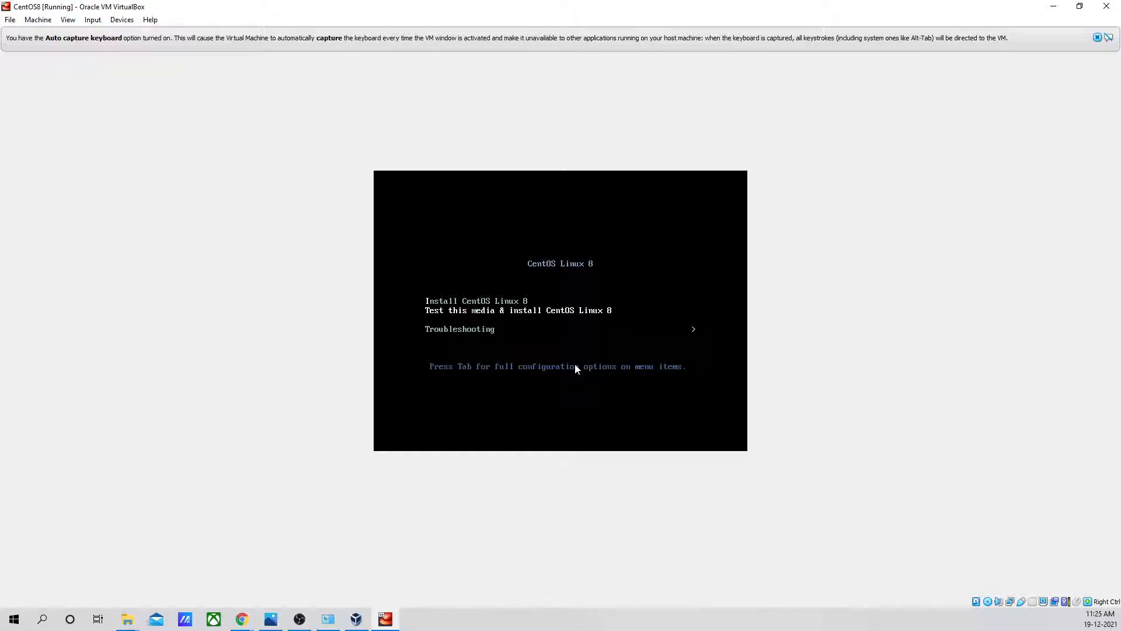
key(Up)
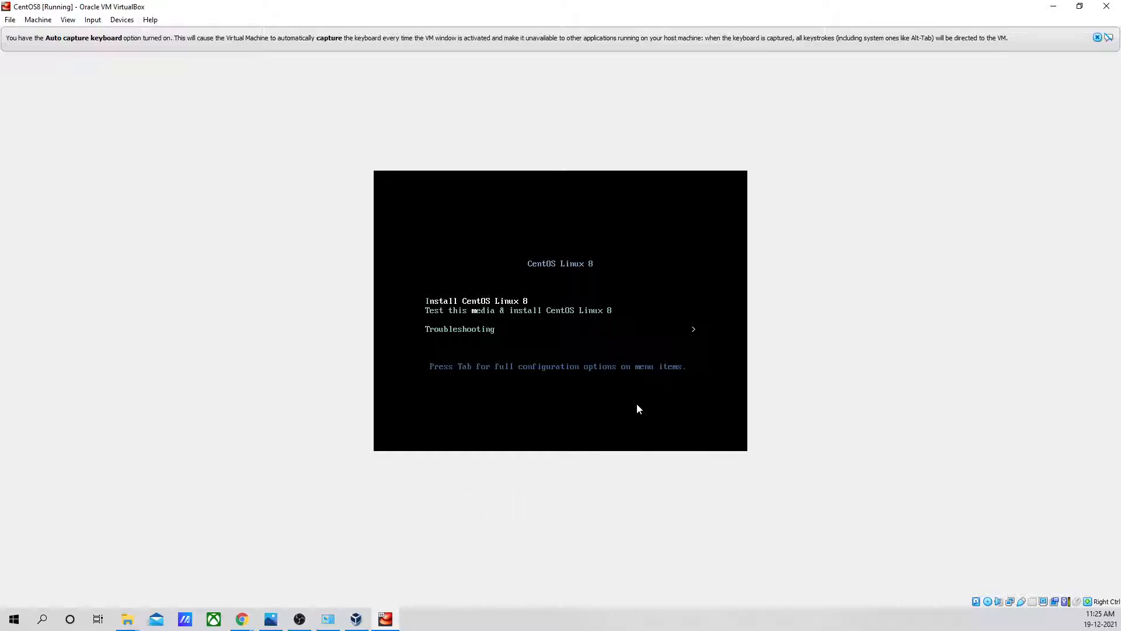
key(Down)
key(Return)
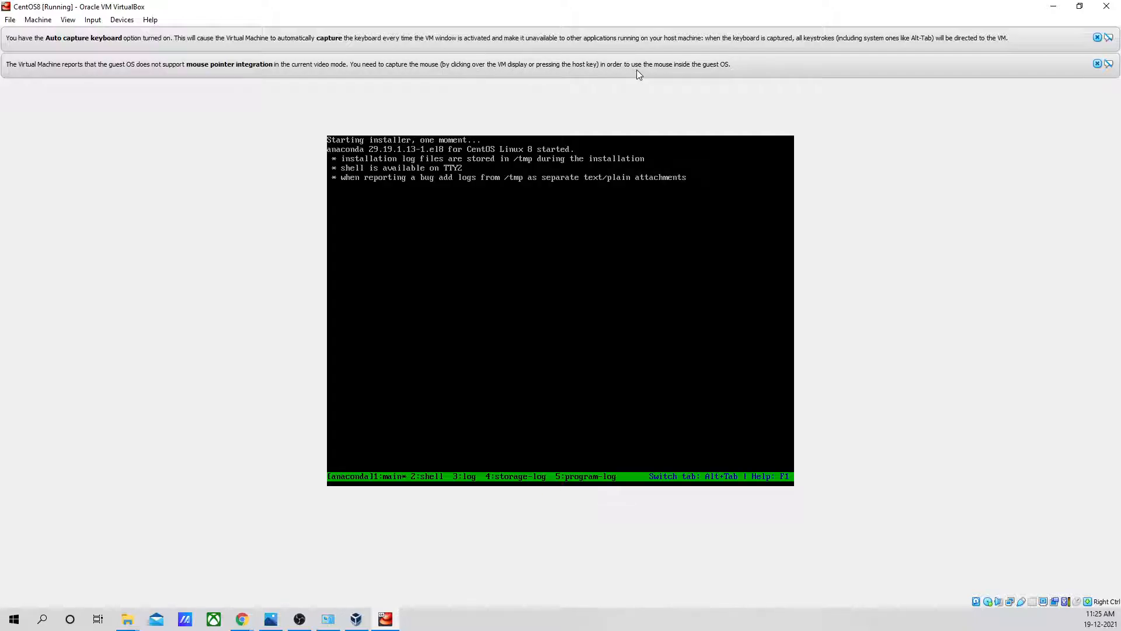
click(1098, 64)
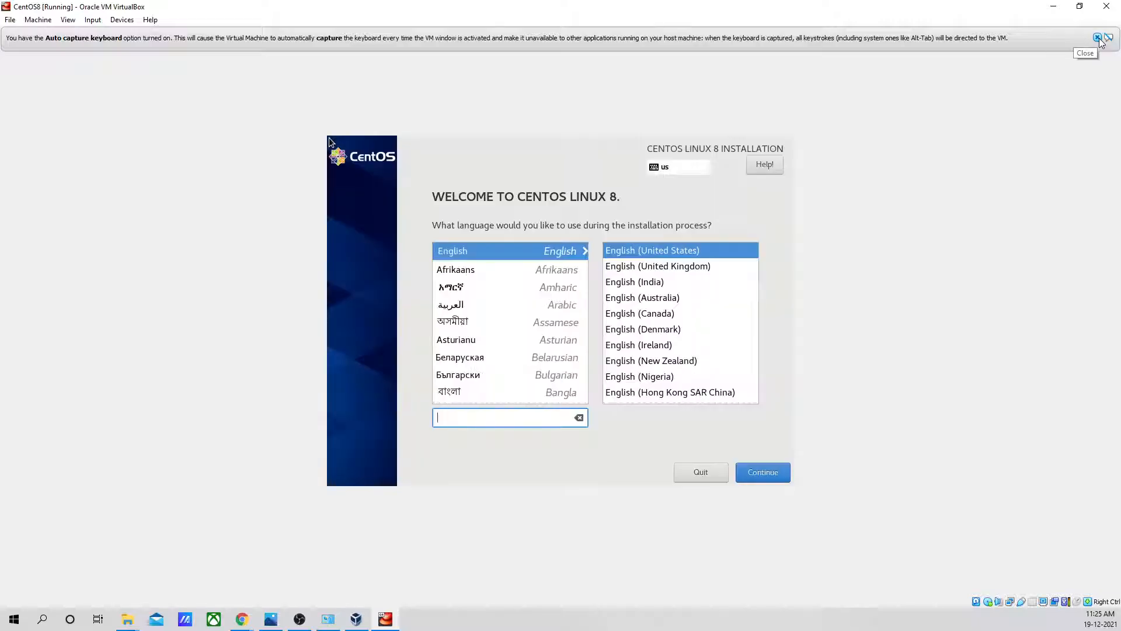
click(1097, 37)
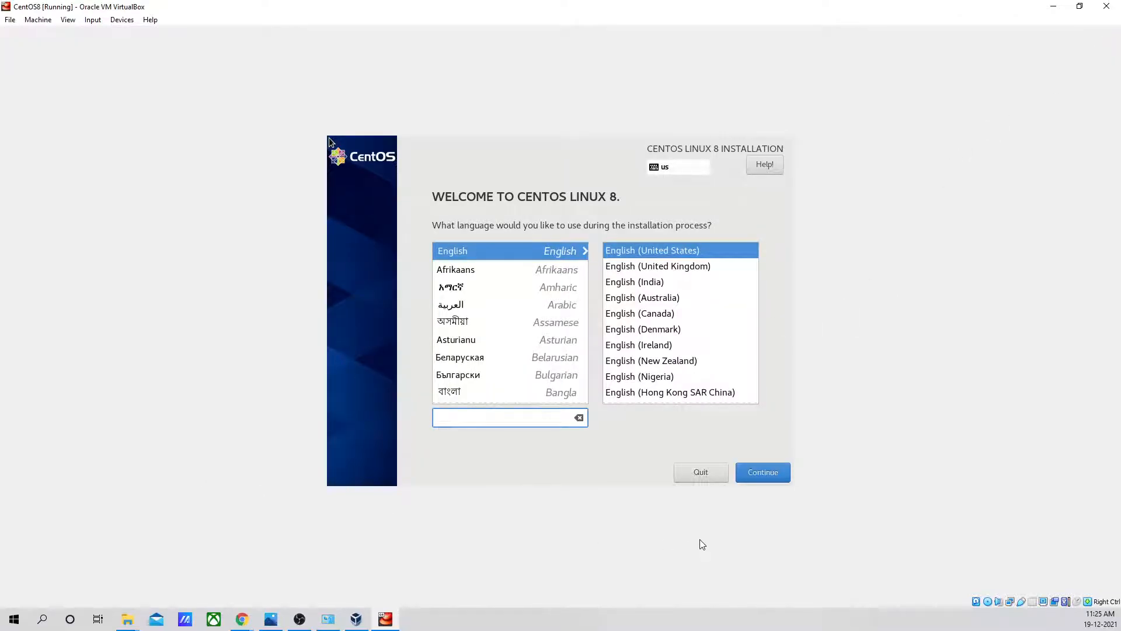
- Capture the mouse in the virtual machine and continue the installation with English (United States)
click(768, 476)
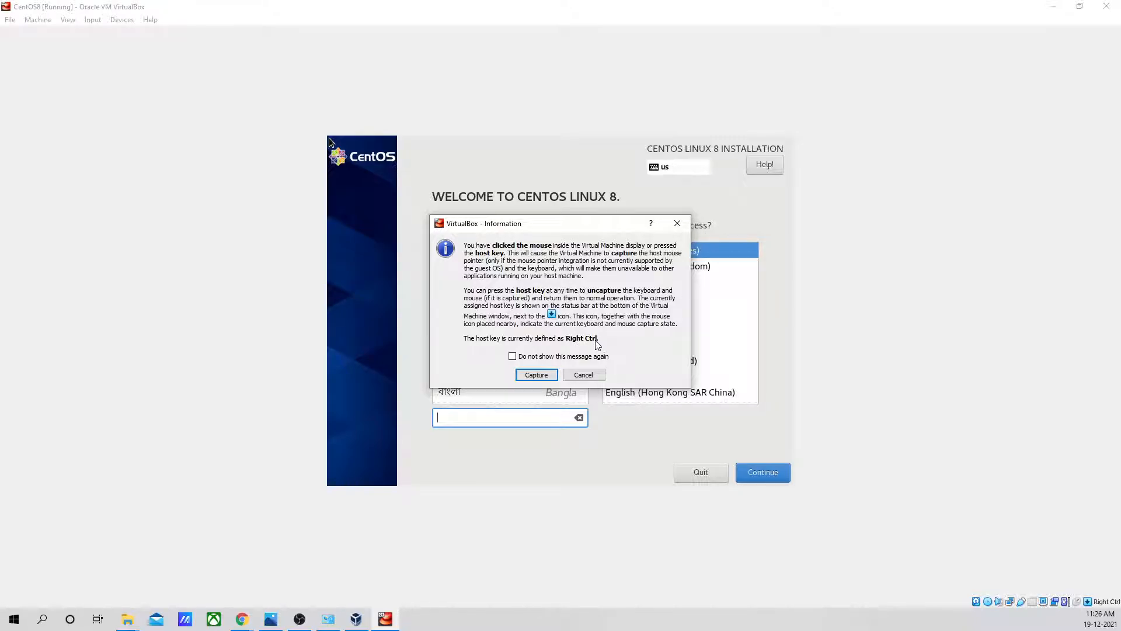
click(536, 376)
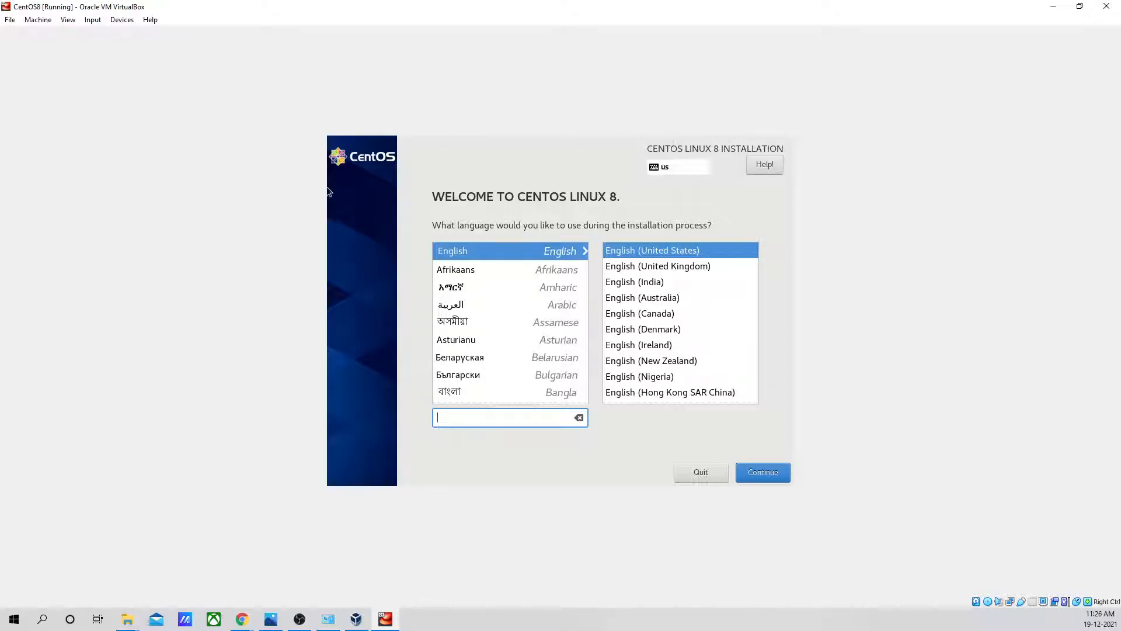
click(734, 432)
click(546, 379)
click(769, 476)
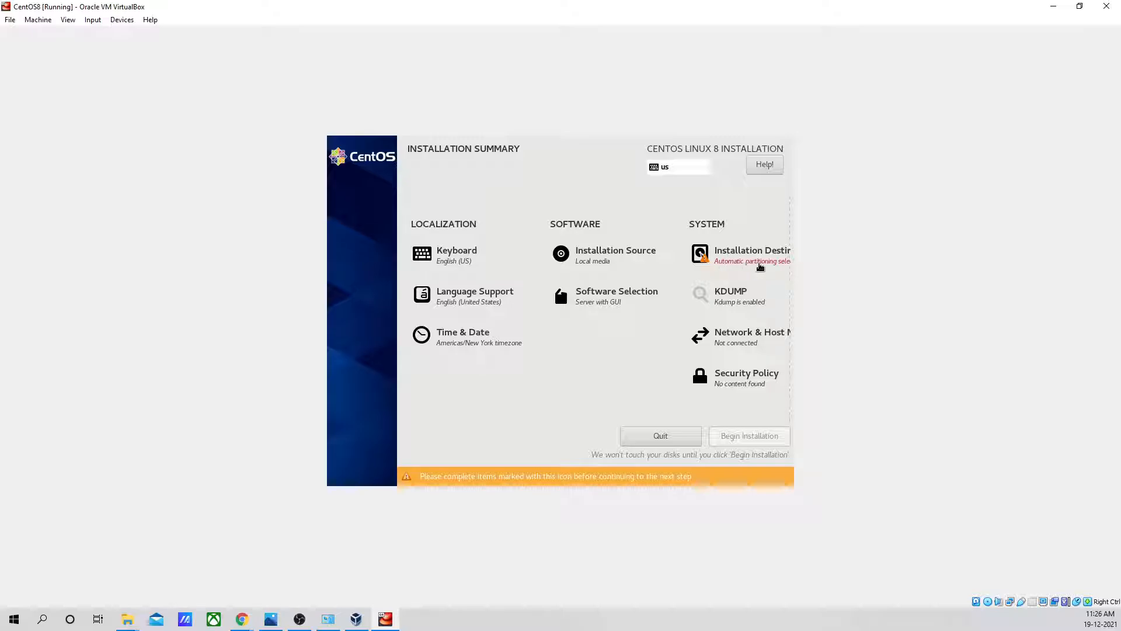
- Set the 20 GiB ATA VBOX HARDDISK as the installation destination, keeping the automatic storage configuration
click(753, 253)
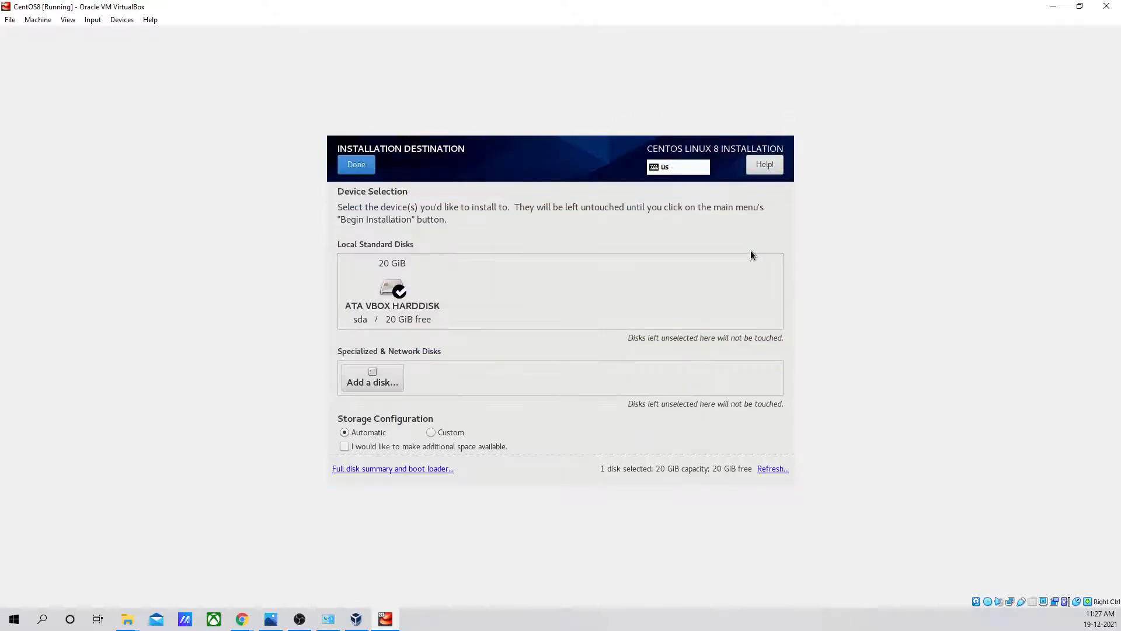
click(397, 292)
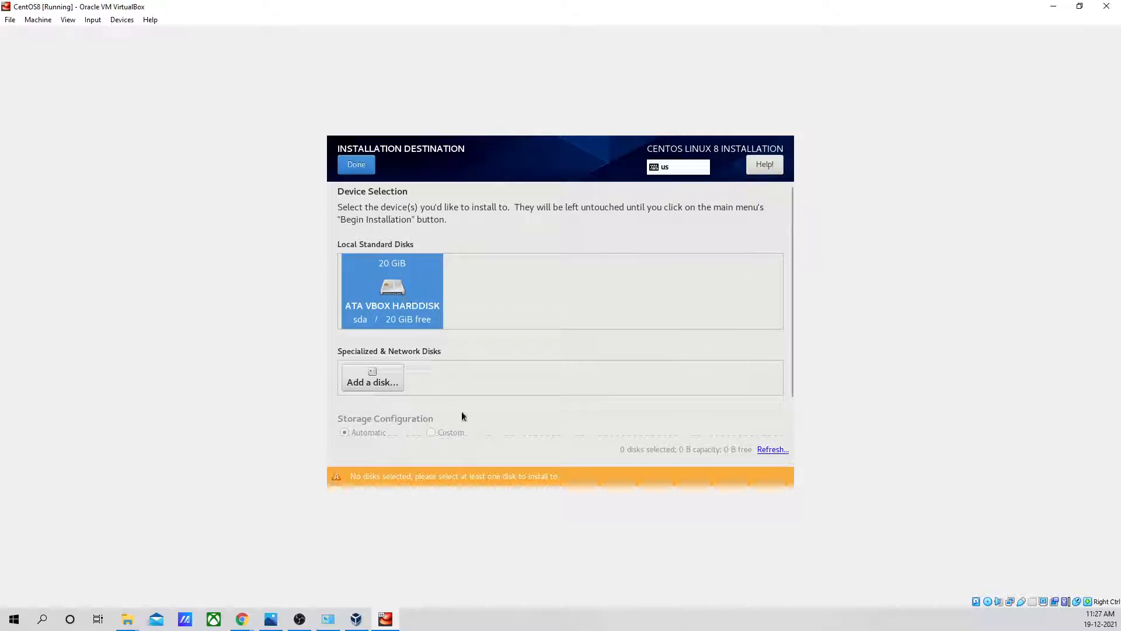
click(353, 165)
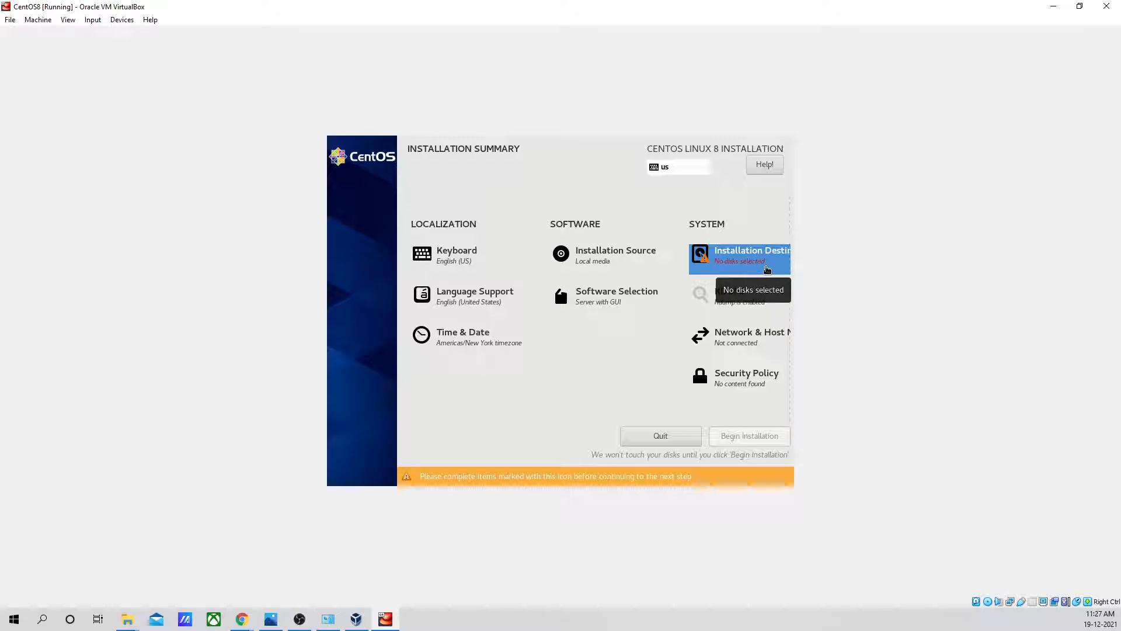
click(763, 265)
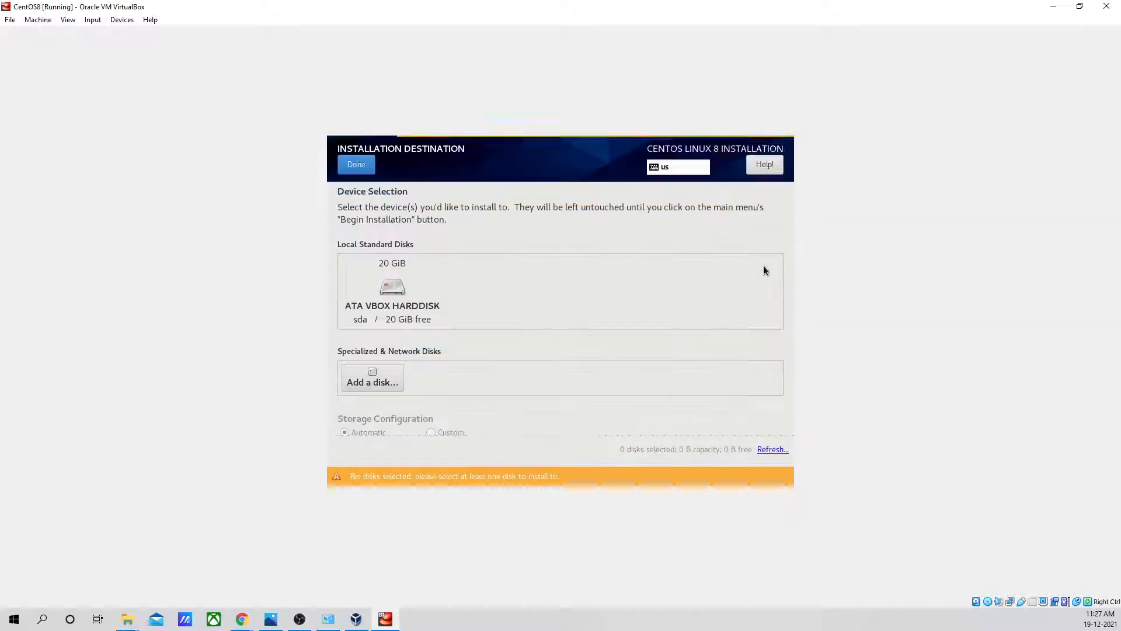
click(408, 303)
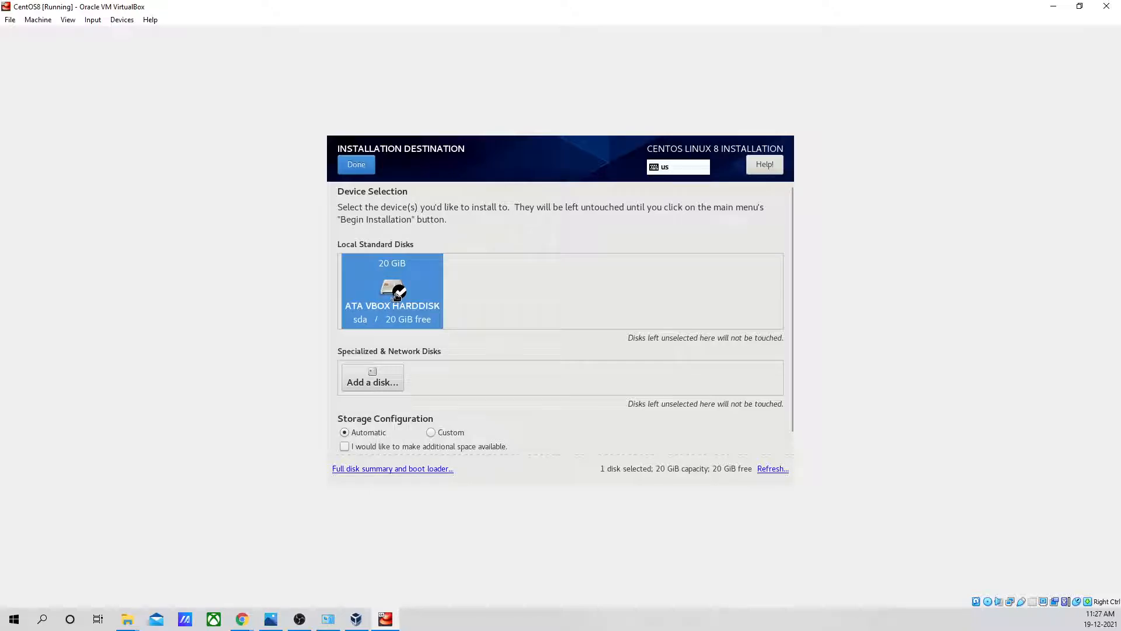
click(350, 166)
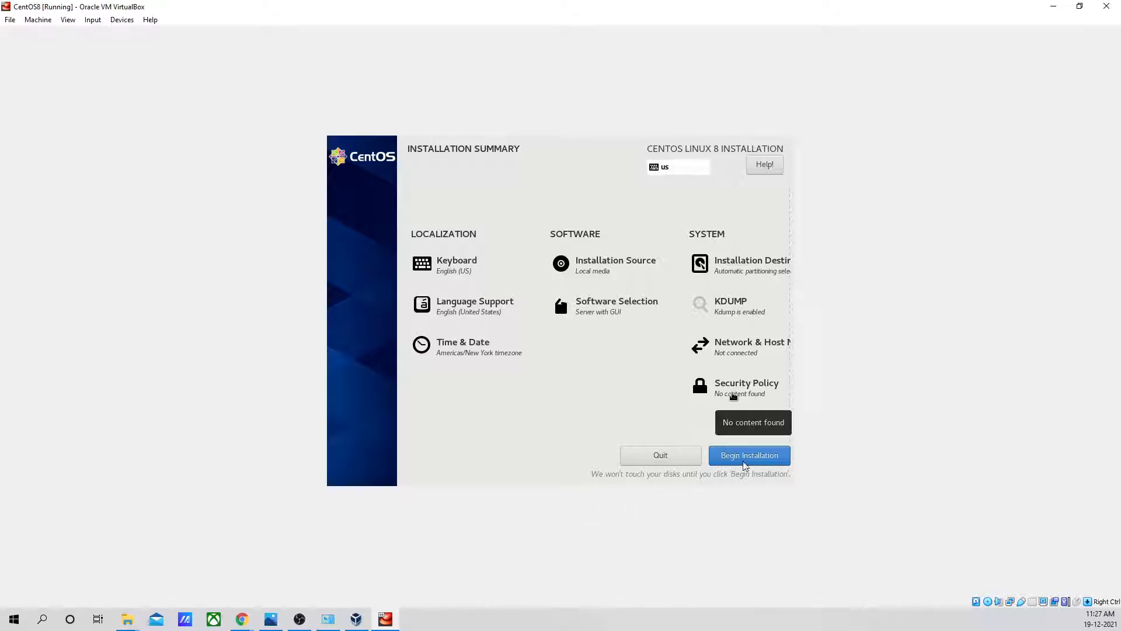
- Capture the mouse in the virtual machine again and begin the CentOS Linux 8 installation
click(752, 462)
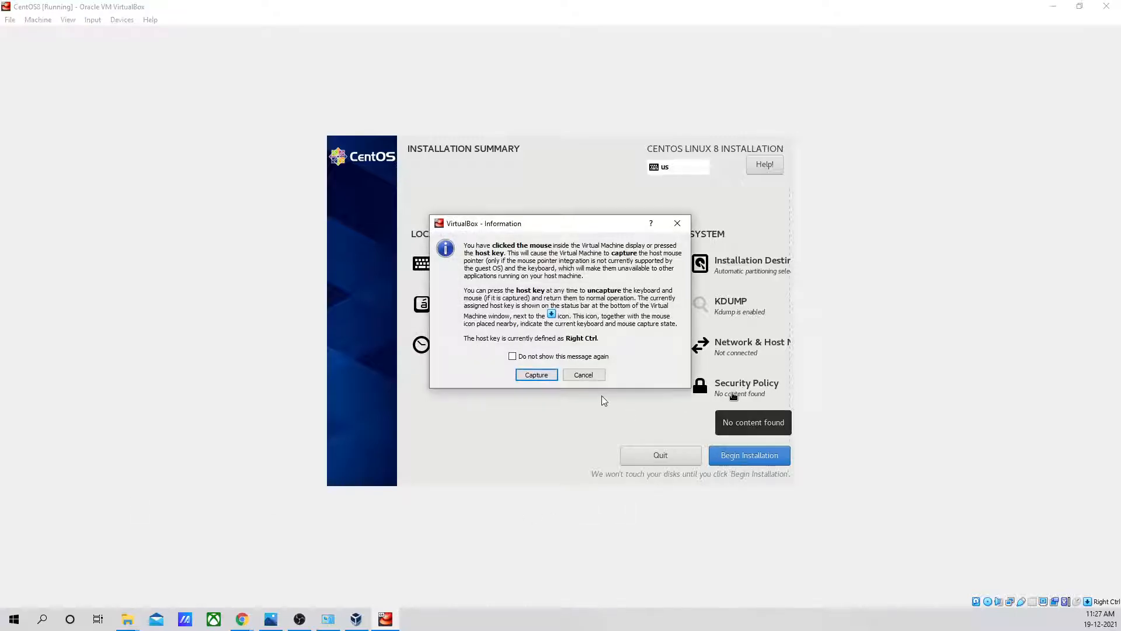
click(536, 377)
click(536, 374)
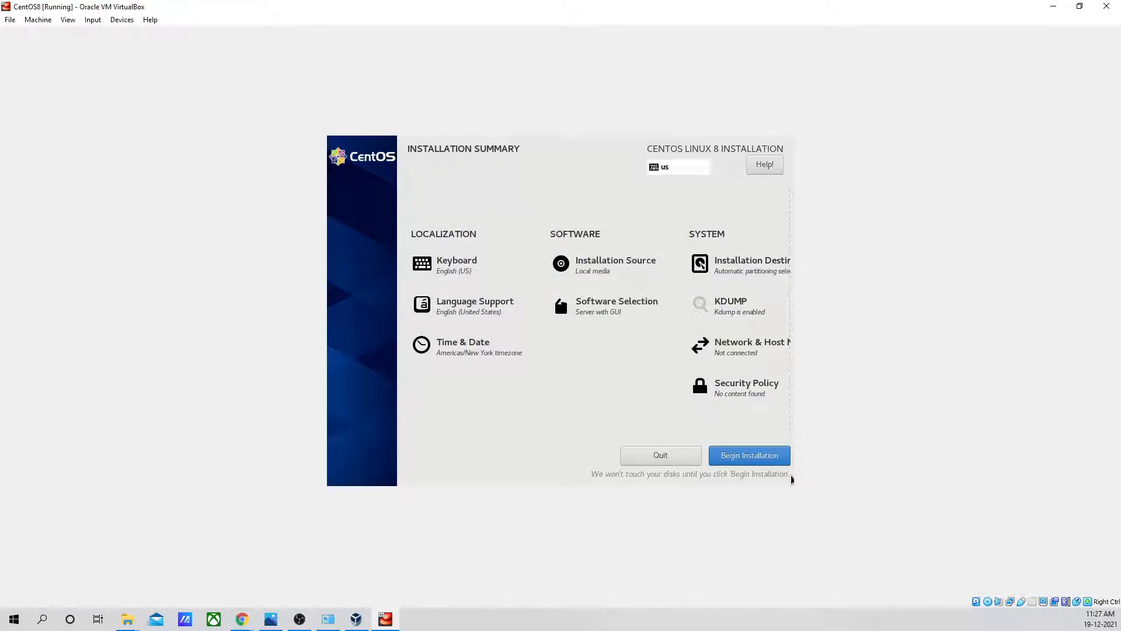
click(743, 460)
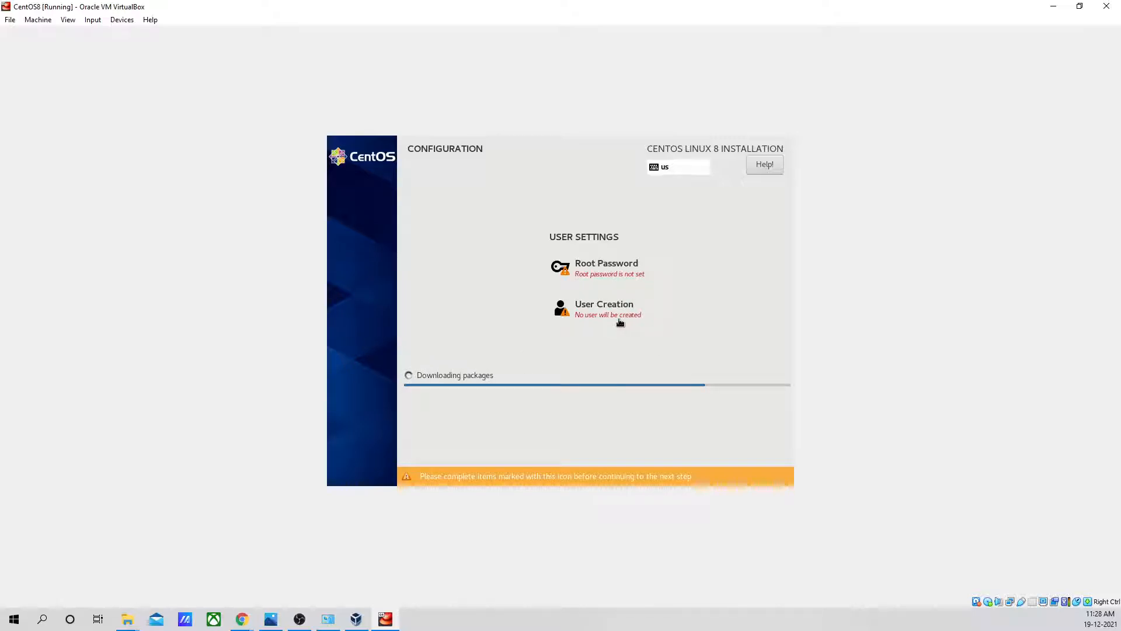
- Set the root account's password, enter it again as confirmation and accept it despite its short length
click(607, 276)
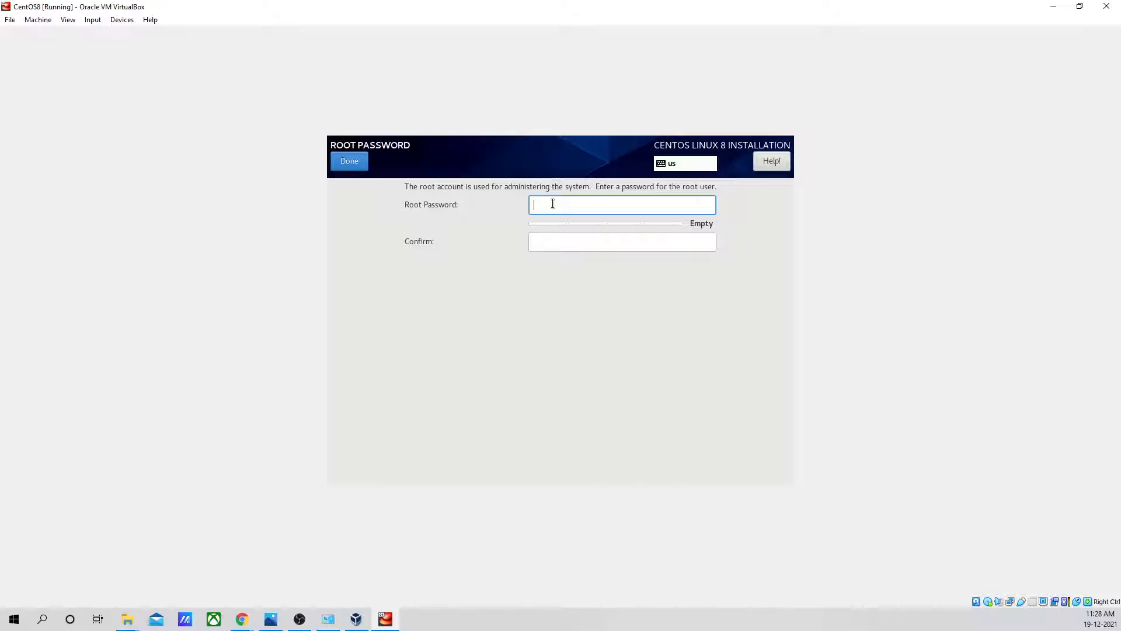
text(•••)
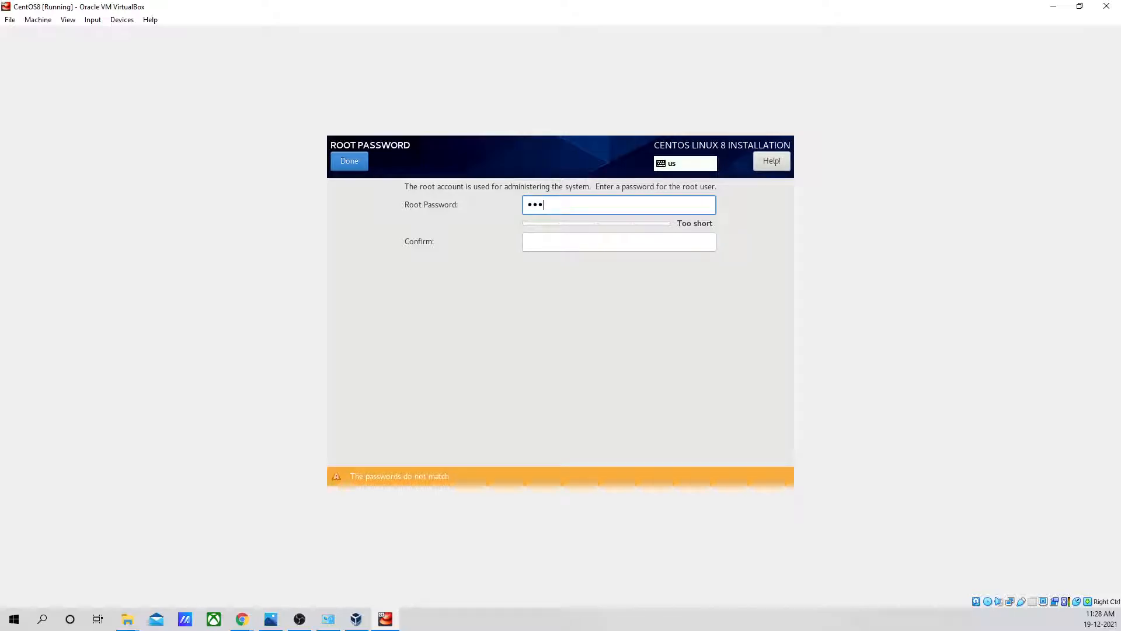
text(•)
click(551, 243)
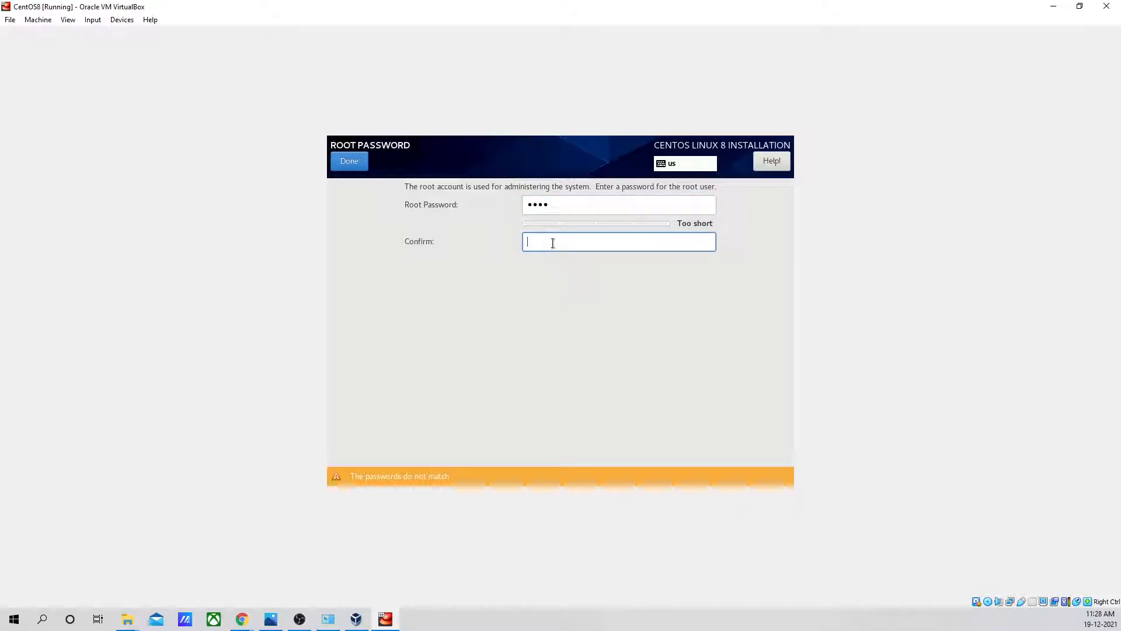
text(••••)
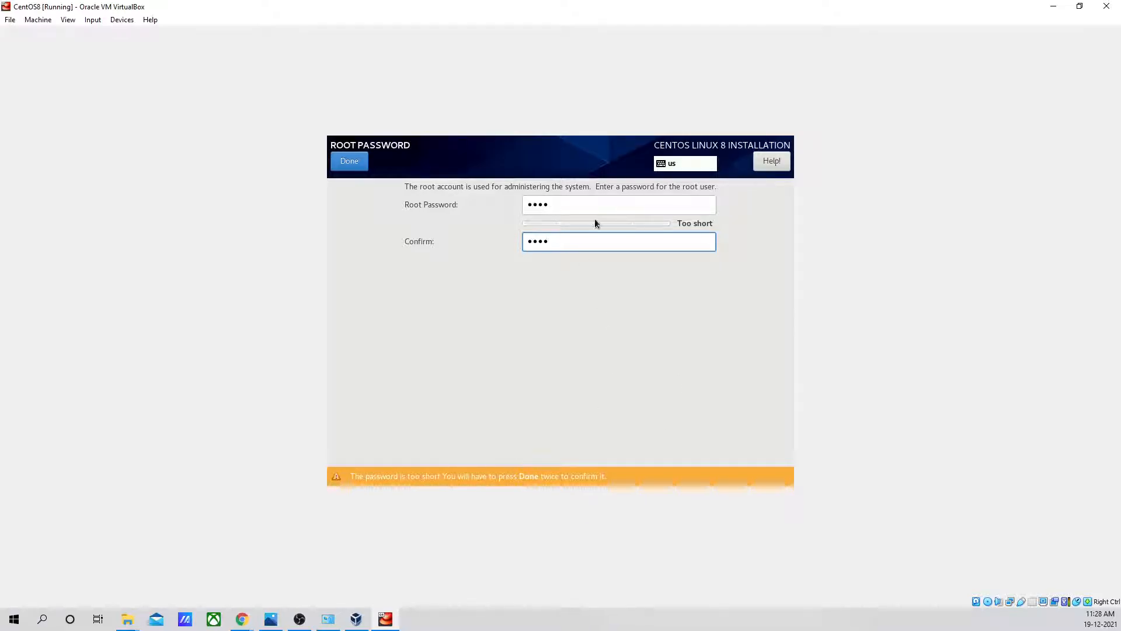
click(354, 160)
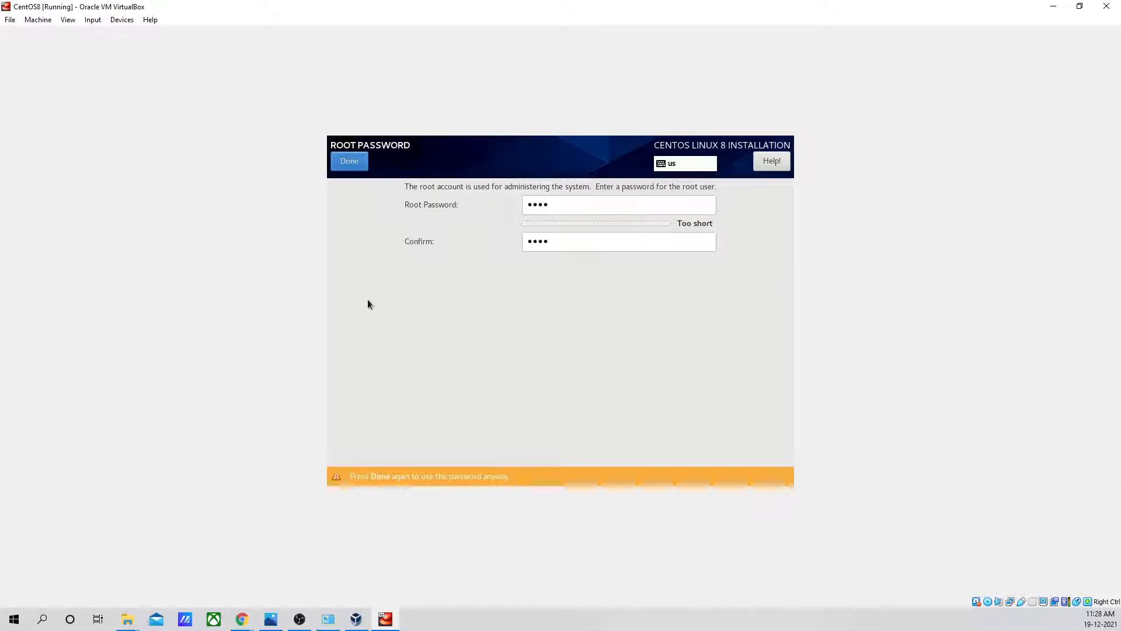
click(352, 163)
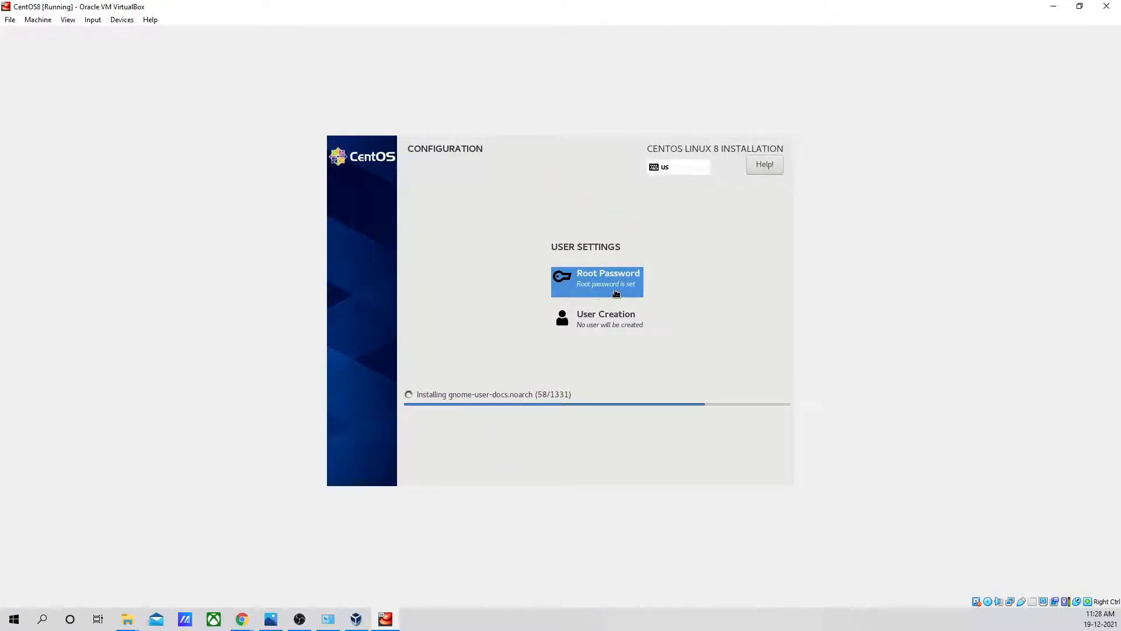
- Start creating a user account with the full name Admin and make this user administrator
click(604, 320)
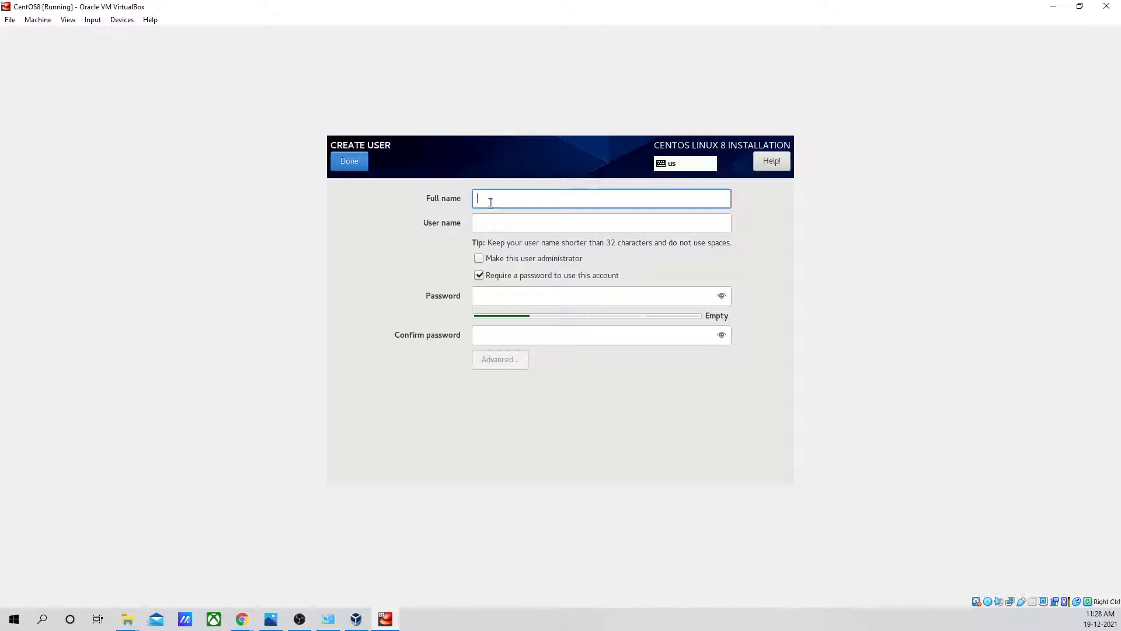
text(Admin)
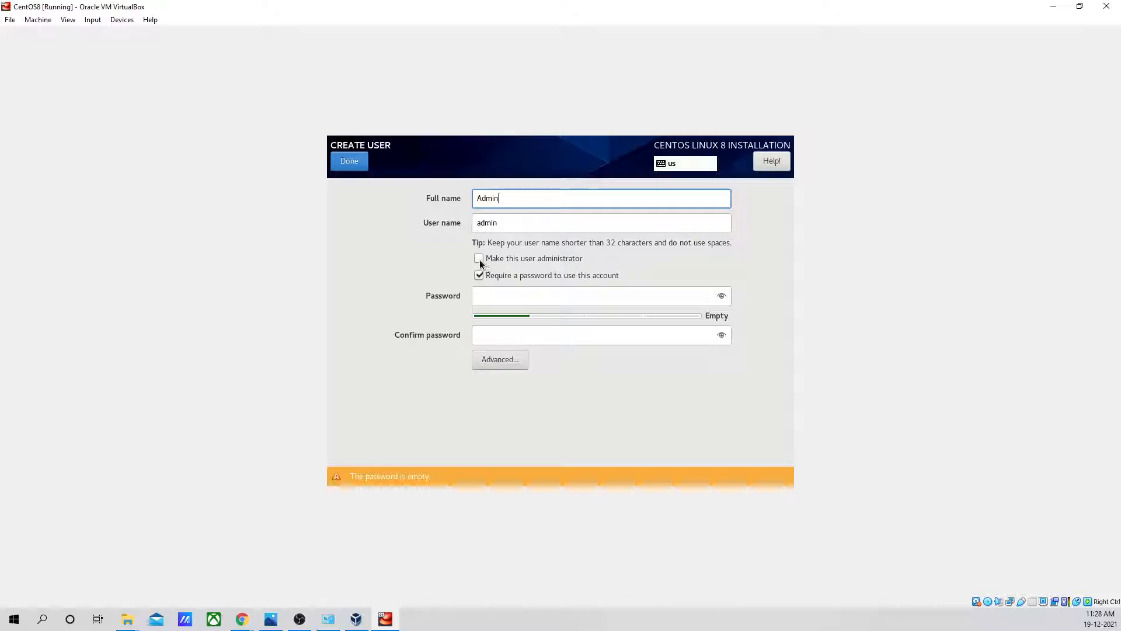
click(480, 261)
- Enter and confirm the Admin account's password, check both entries by briefly revealing them, and accept the password despite its short length
click(507, 297)
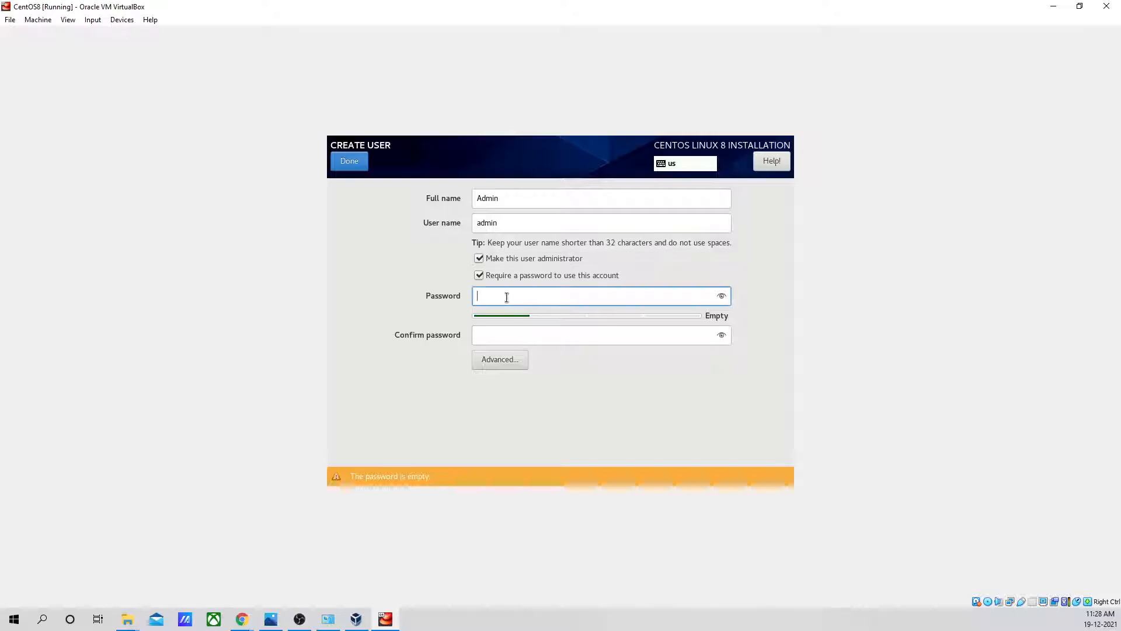
text(admin)
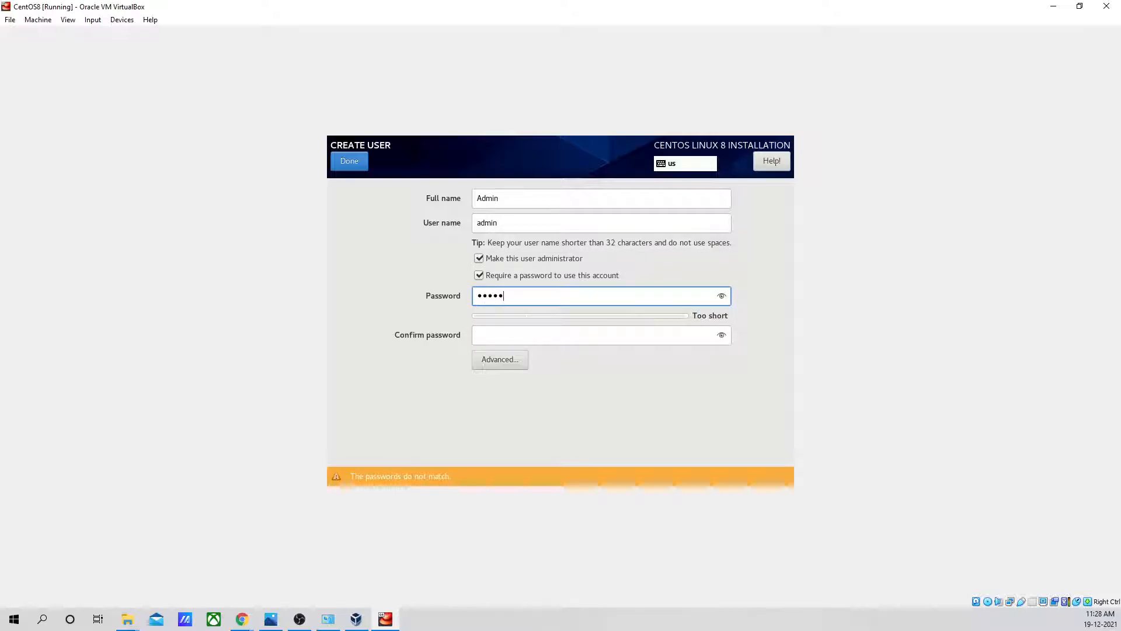
click(528, 335)
text(a)
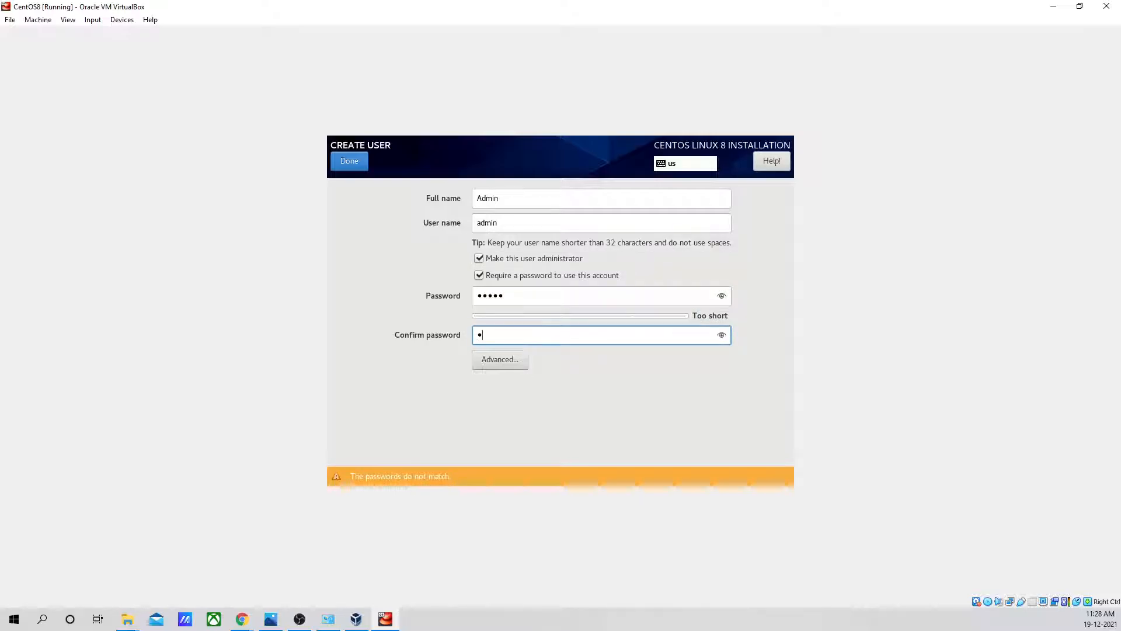
text(dmin)
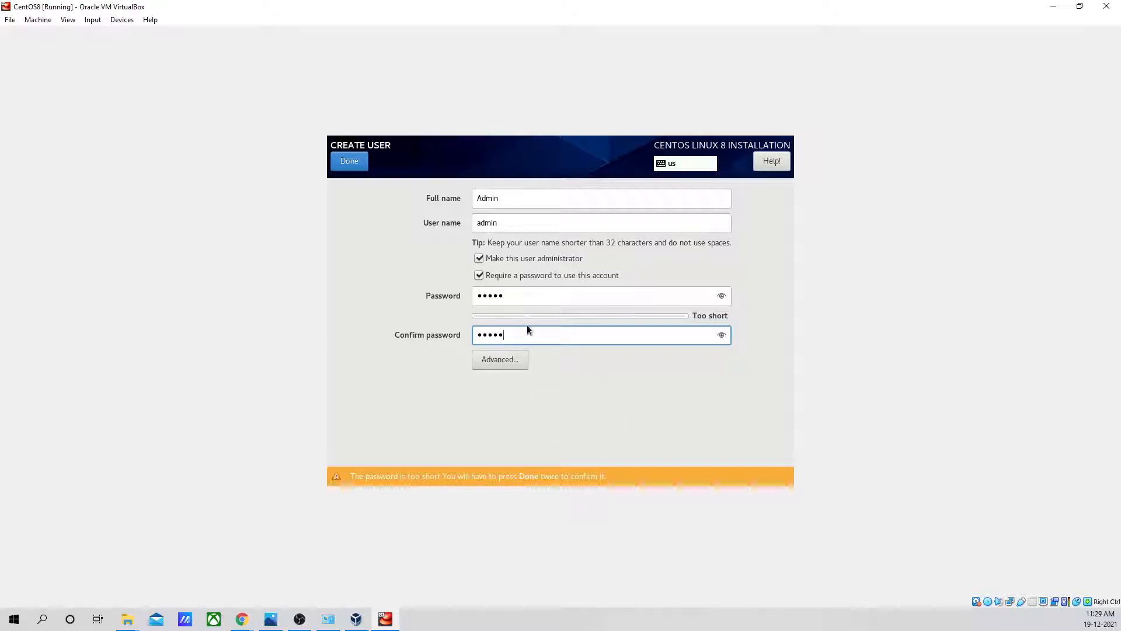
click(722, 297)
click(722, 296)
click(721, 335)
click(722, 335)
click(349, 162)
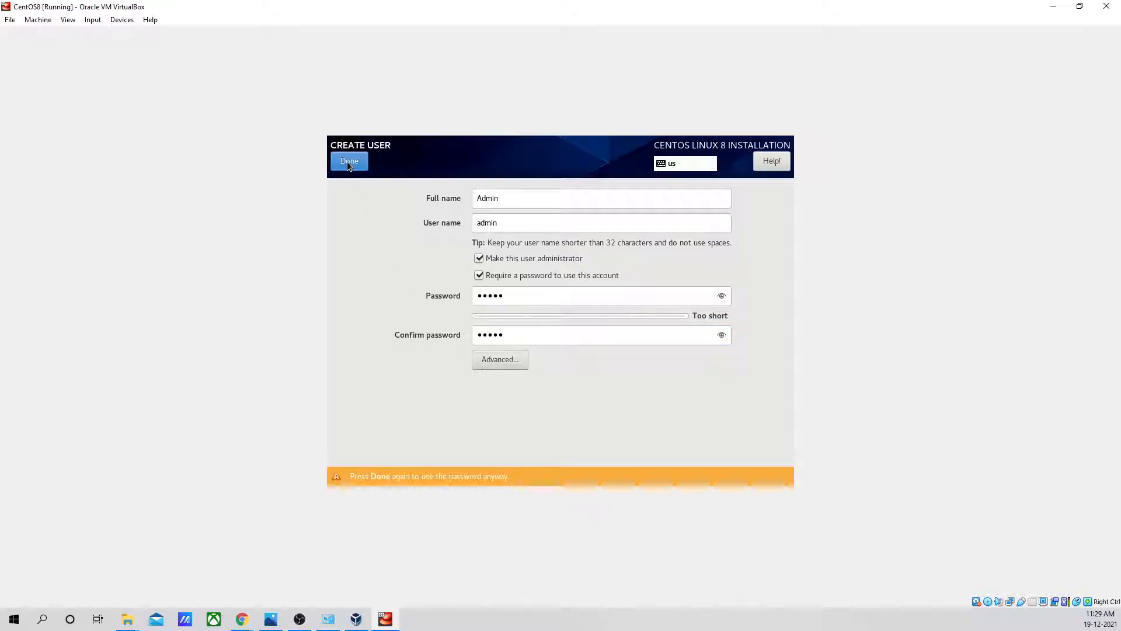
click(349, 161)
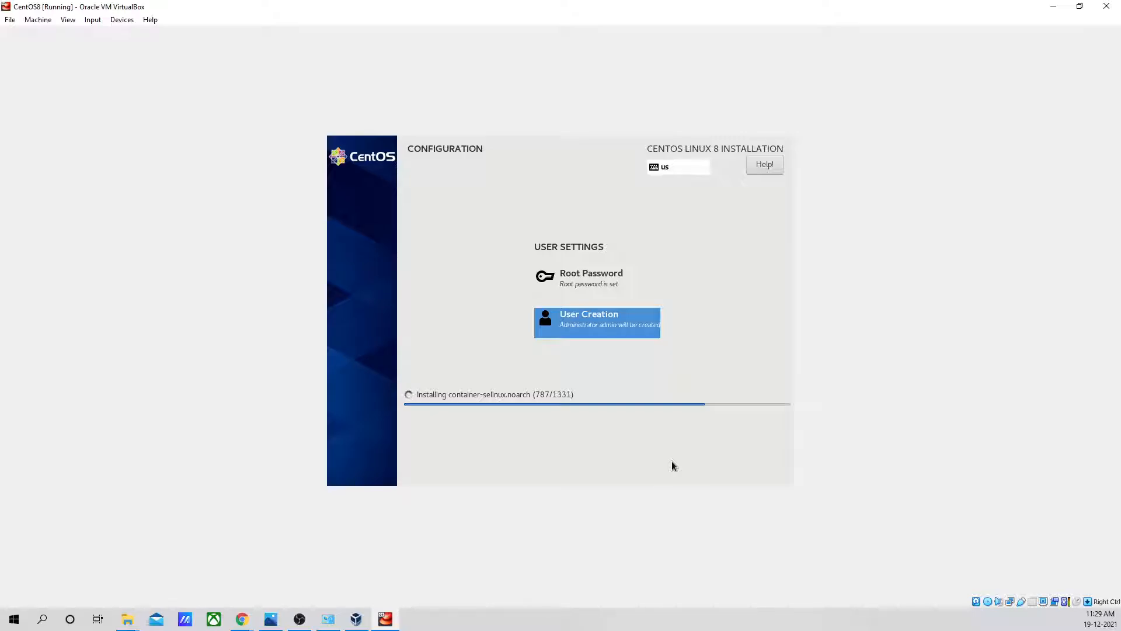
- Switch to VirtualBox Manager and remove the CentOS-8.1.1911-x86_64-dvd1.iso disk from the CentOS8 machine's virtual optical drive
key(alt+Tab)
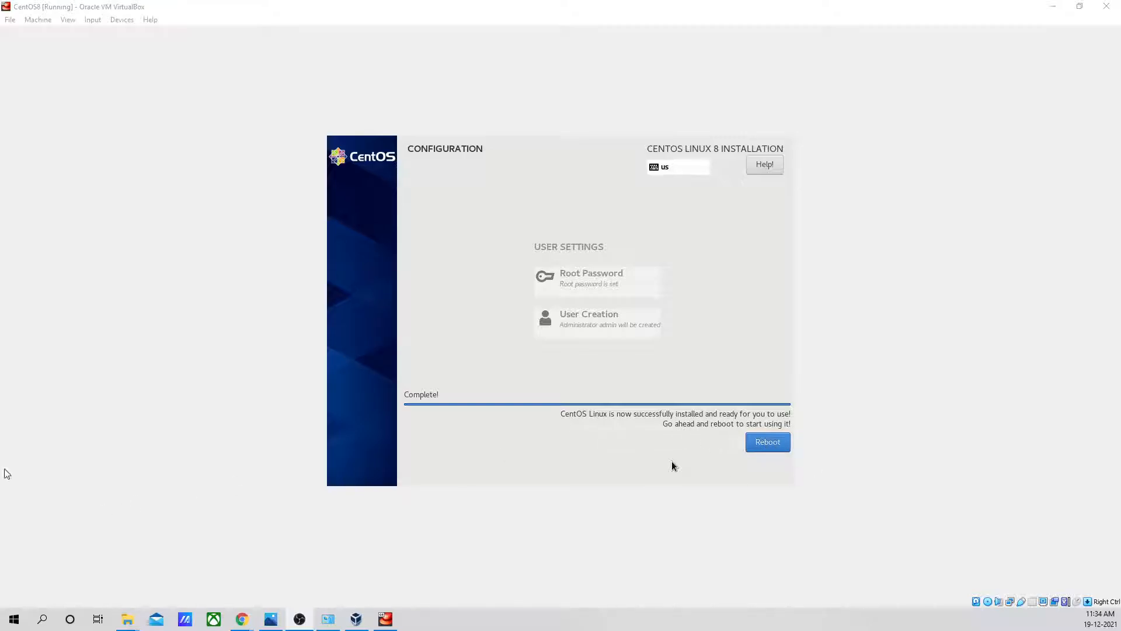
click(357, 619)
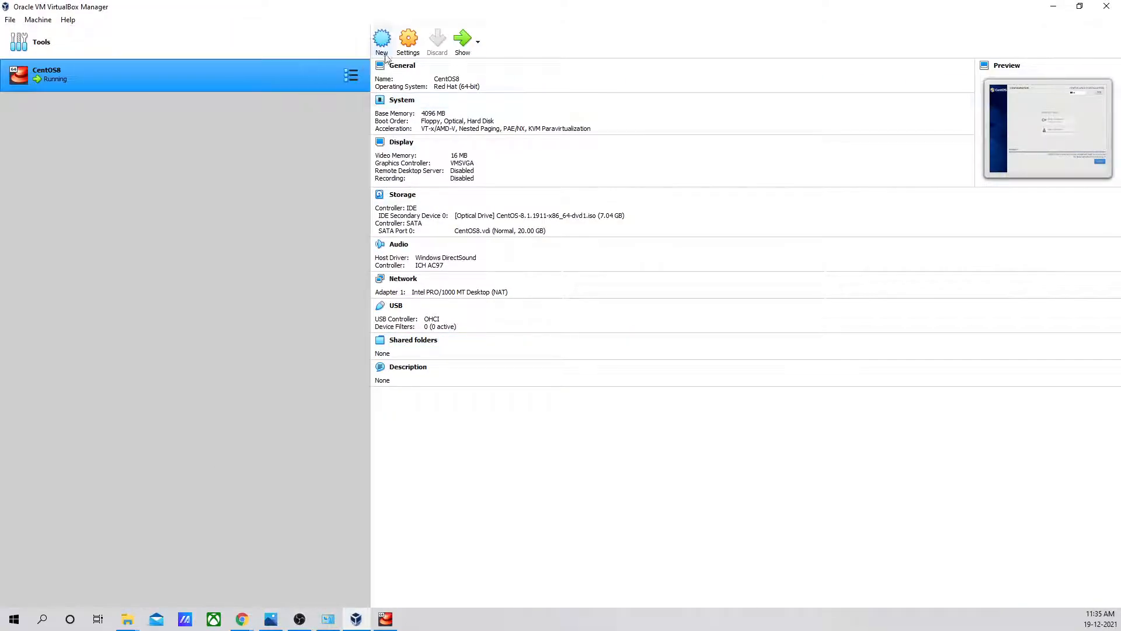
click(407, 41)
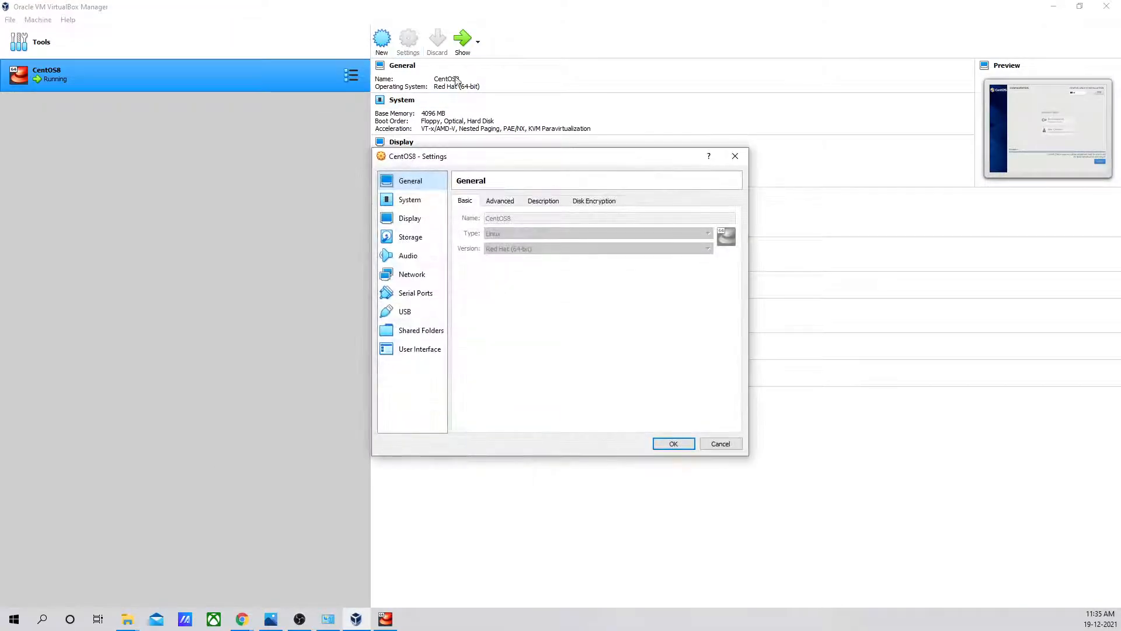
click(419, 241)
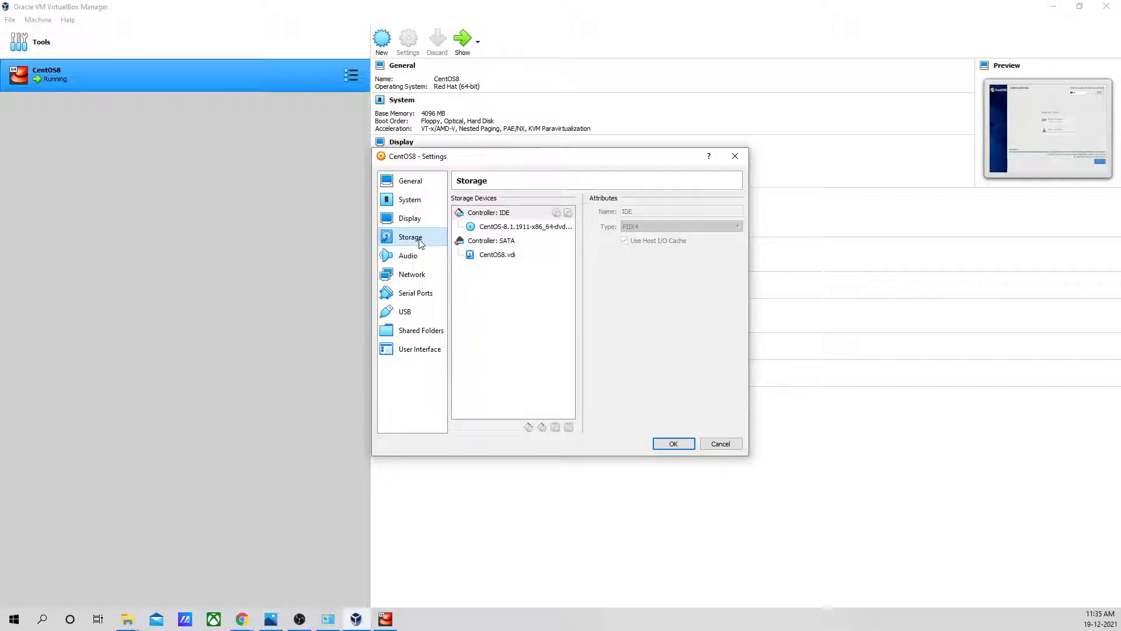
click(530, 227)
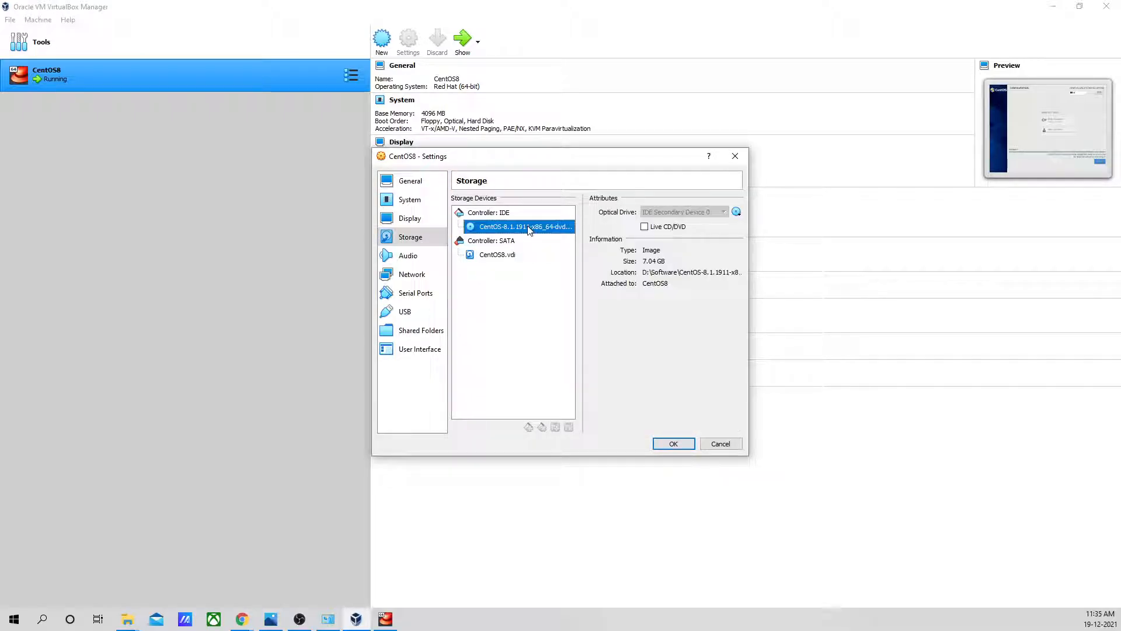
click(736, 211)
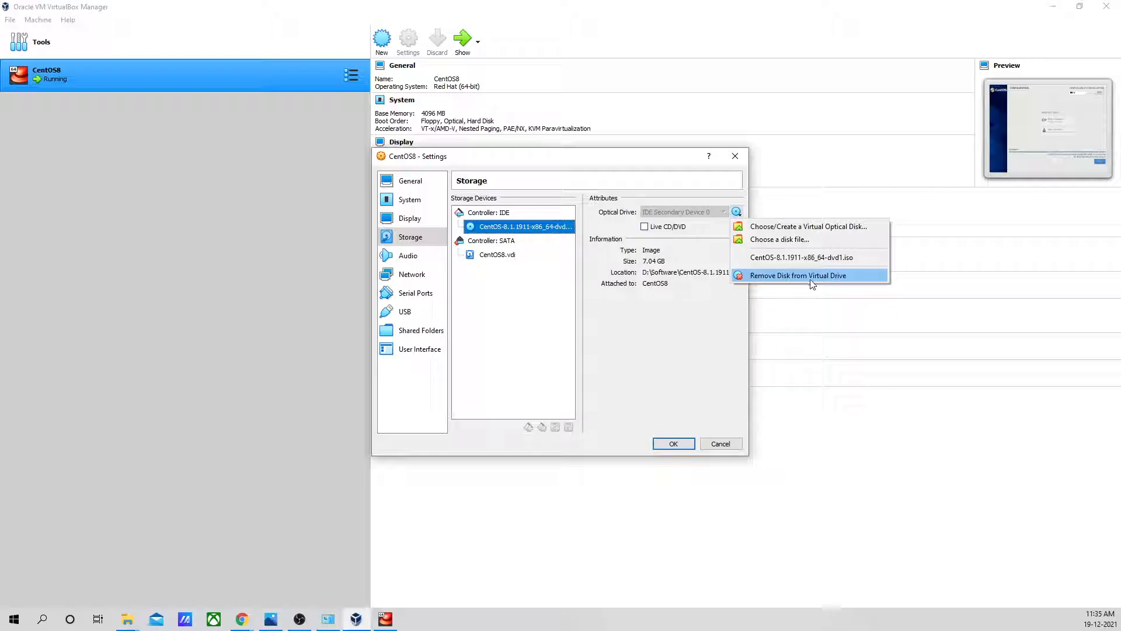
click(810, 278)
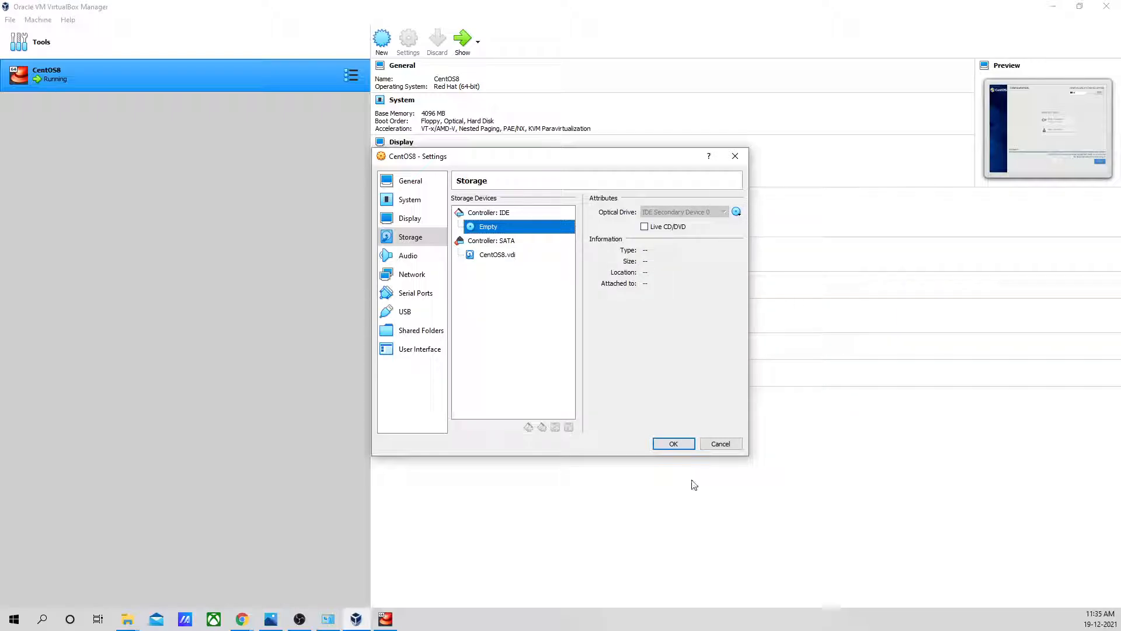
click(673, 444)
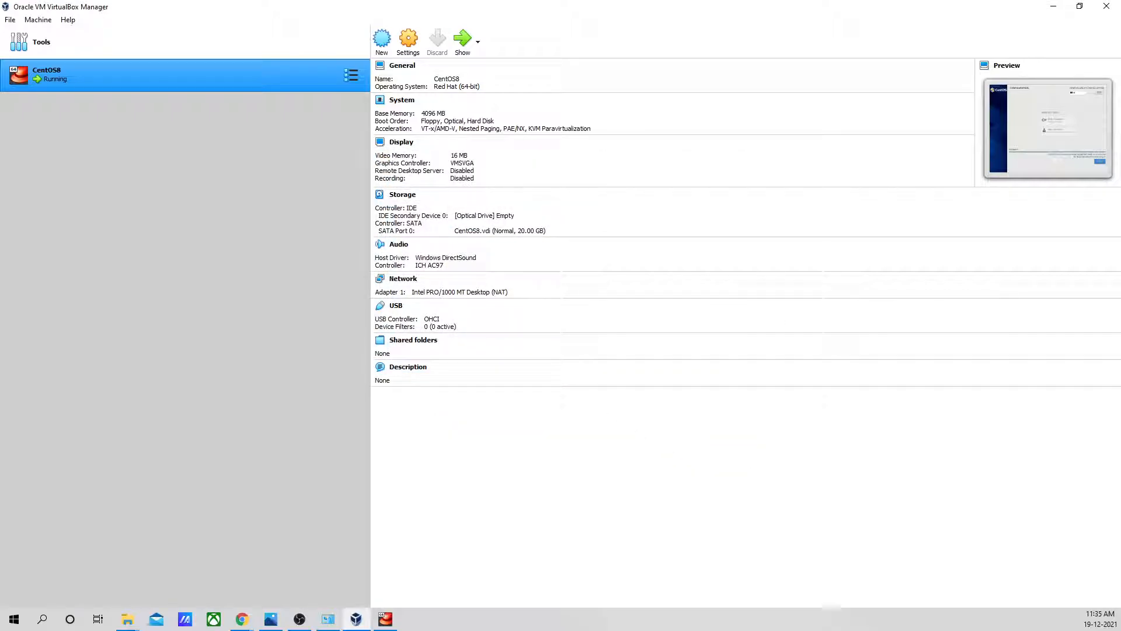
- Return to the CentOS8 machine window and capture the mouse in the completed installer, releasing and recapturing it once
click(386, 619)
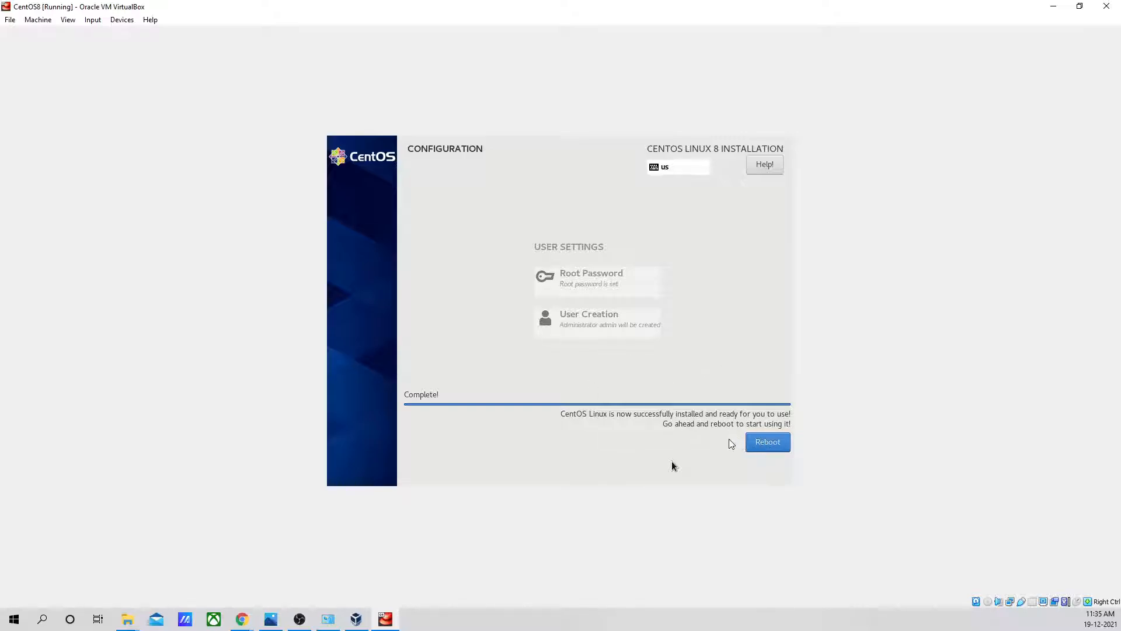
click(692, 462)
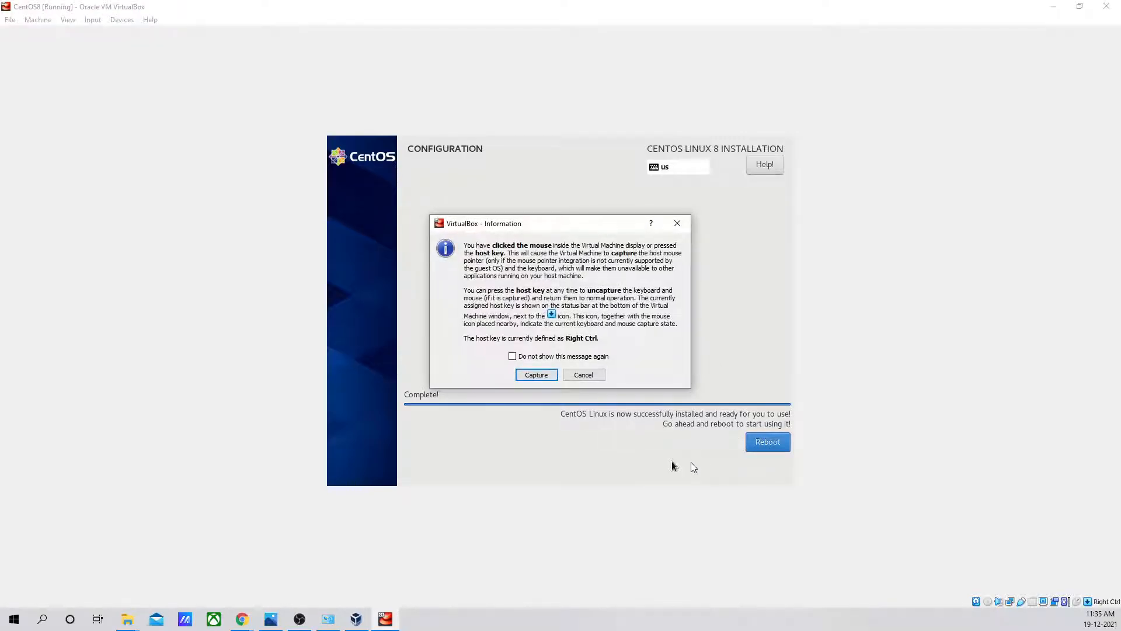
click(535, 376)
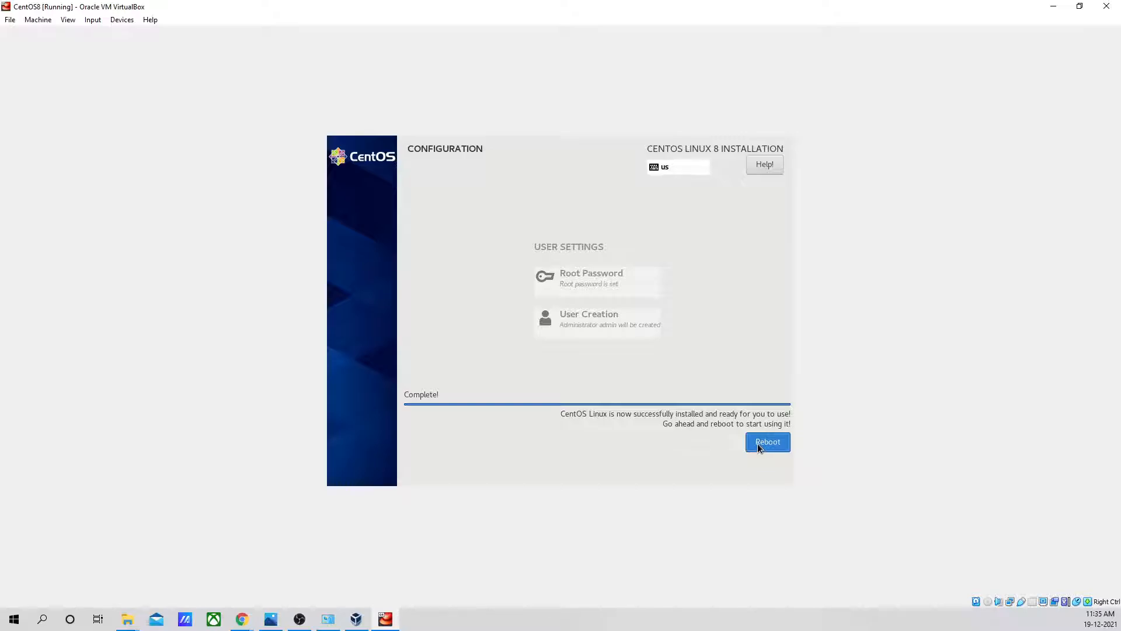
key(Control_R)
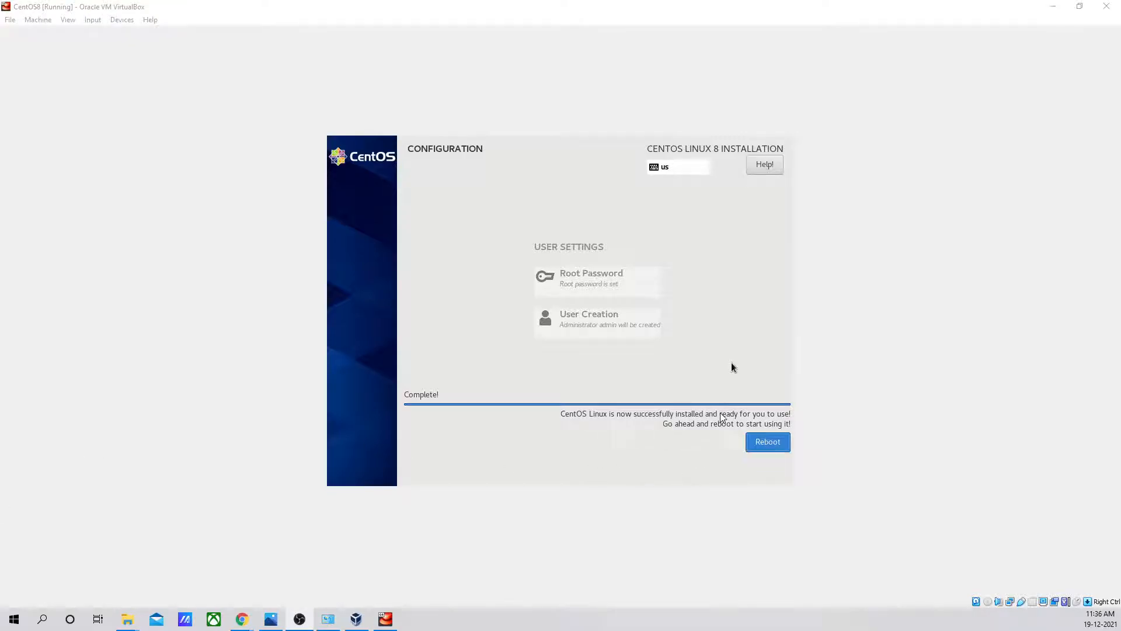
click(721, 414)
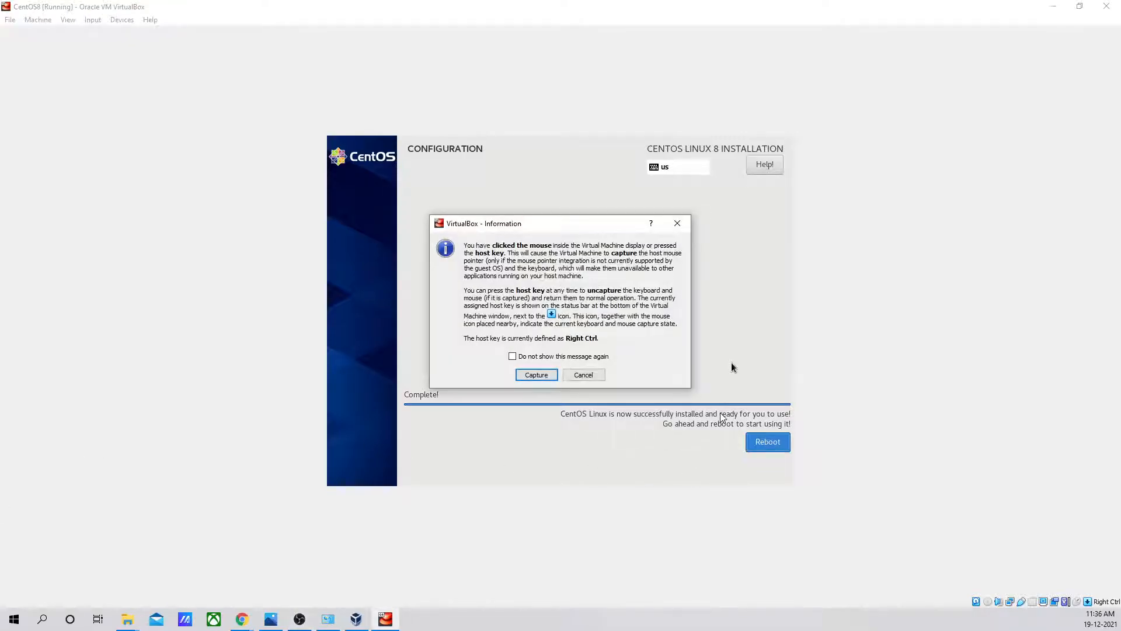
click(536, 374)
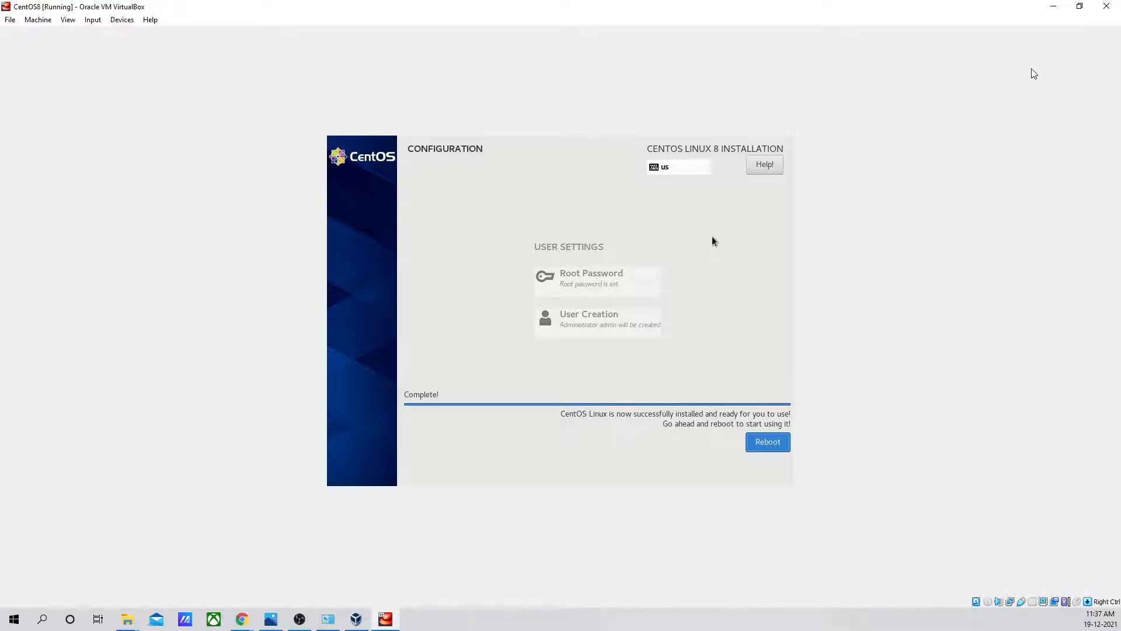
click(1107, 6)
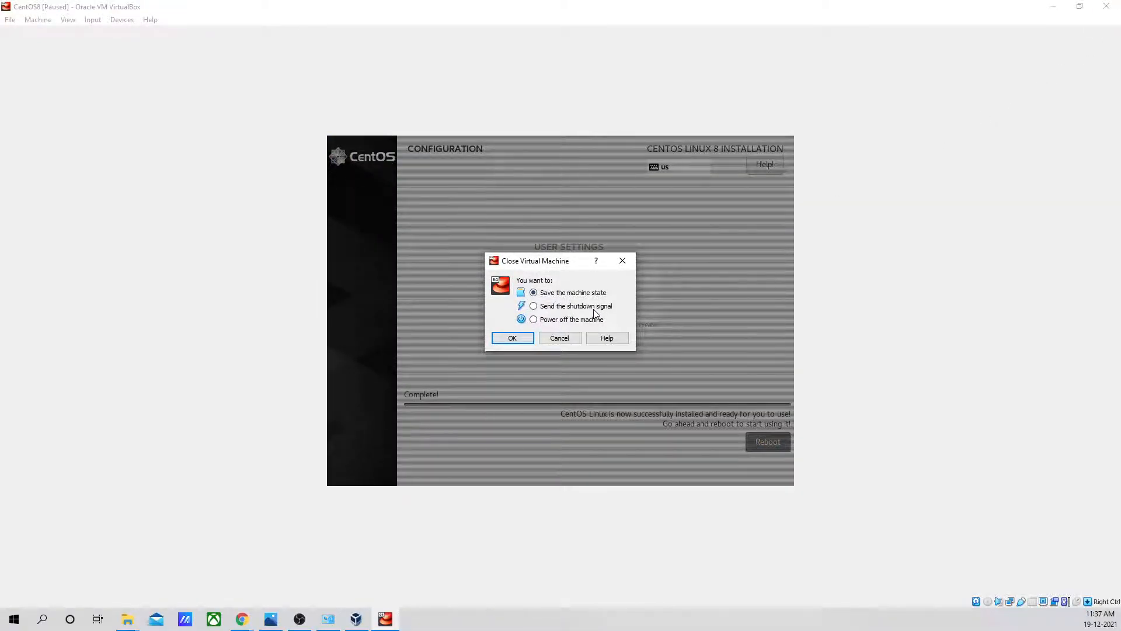
click(622, 261)
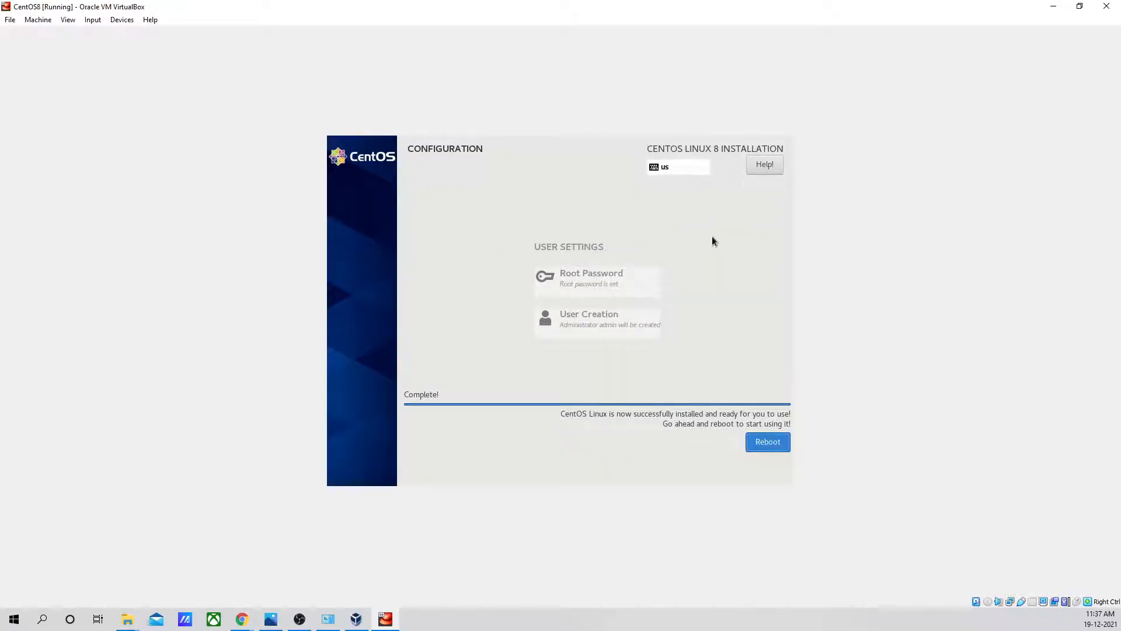
key(alt+Tab)
right_click(212, 70)
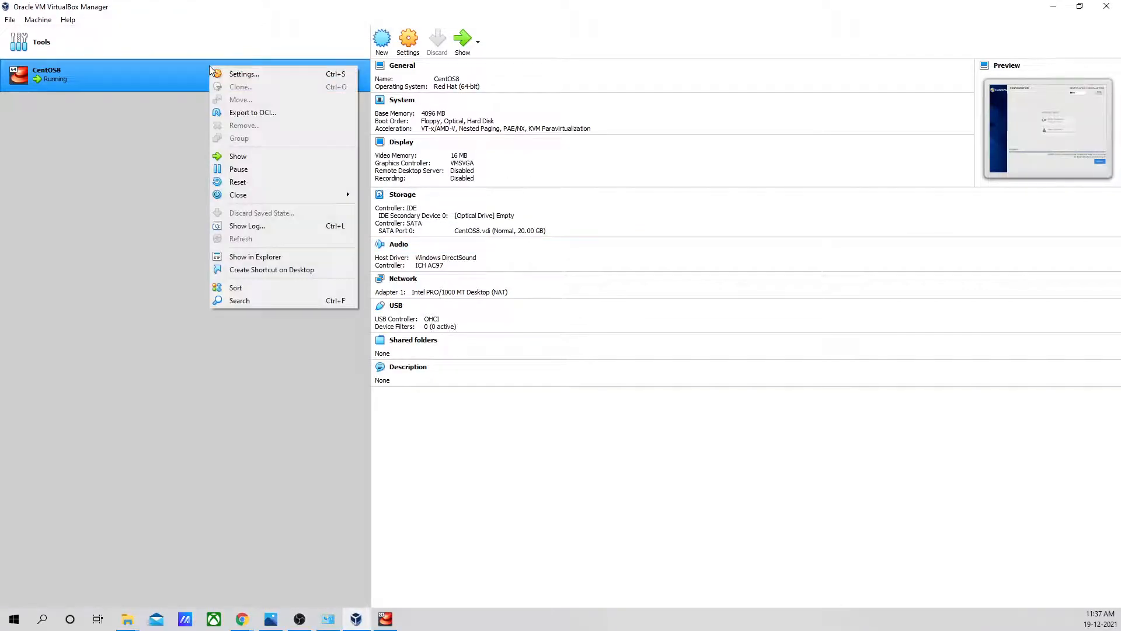
click(246, 182)
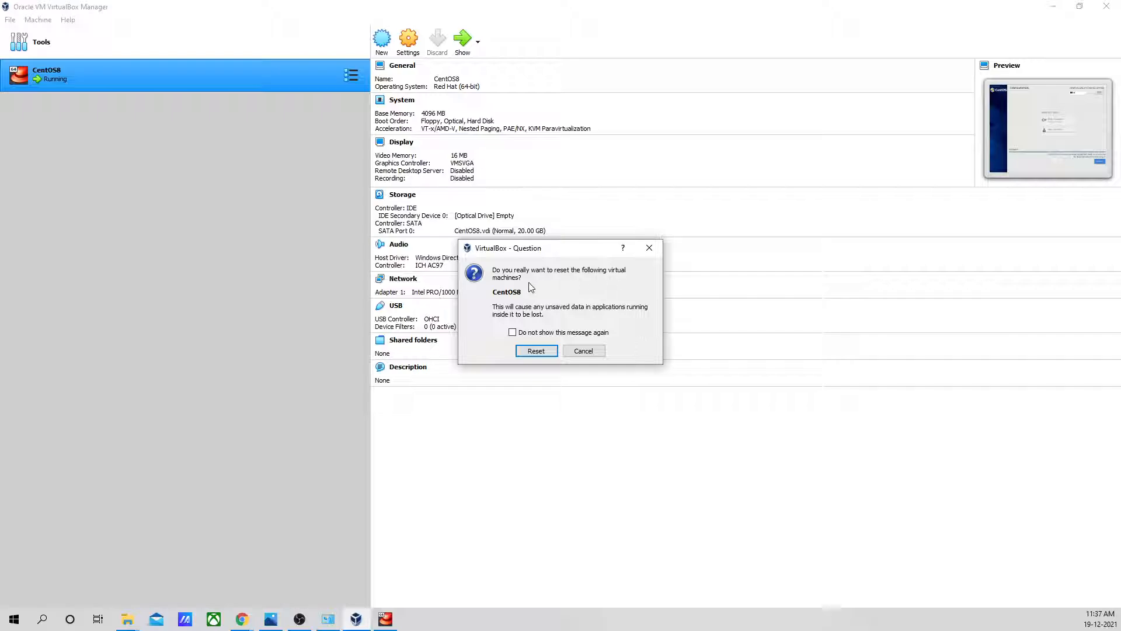
click(583, 350)
right_click(211, 82)
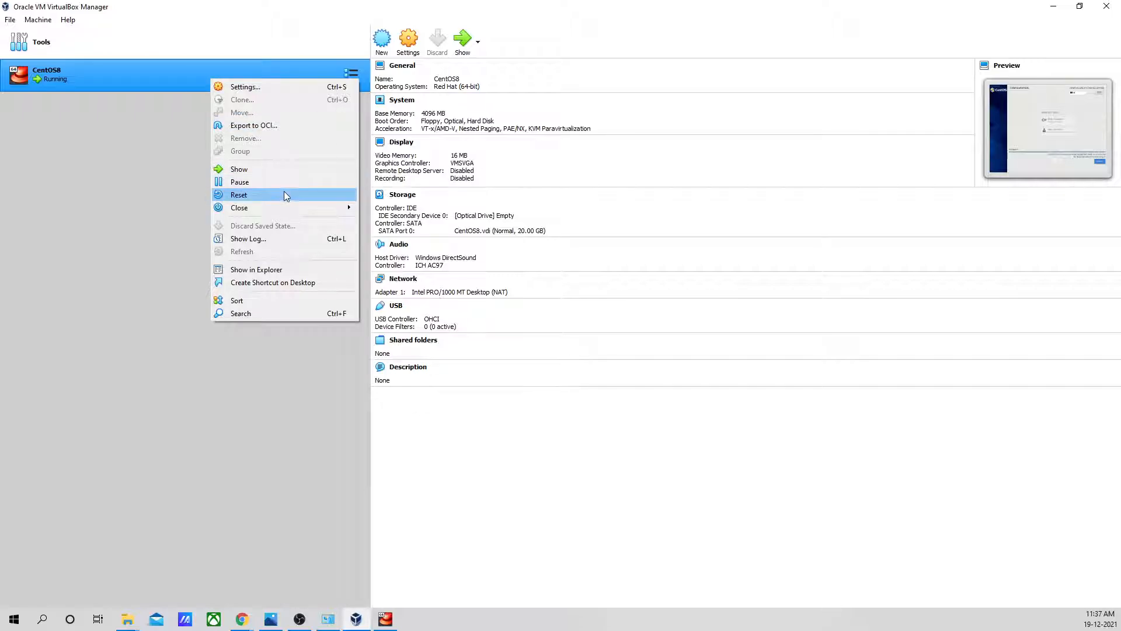
mouse_move(298, 209)
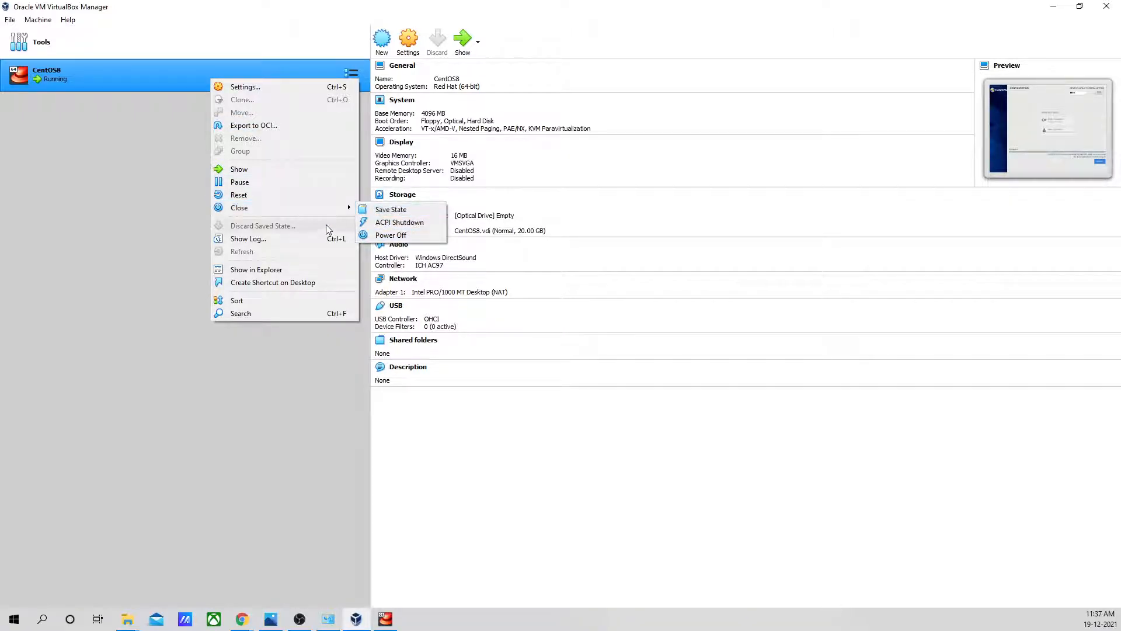
click(480, 53)
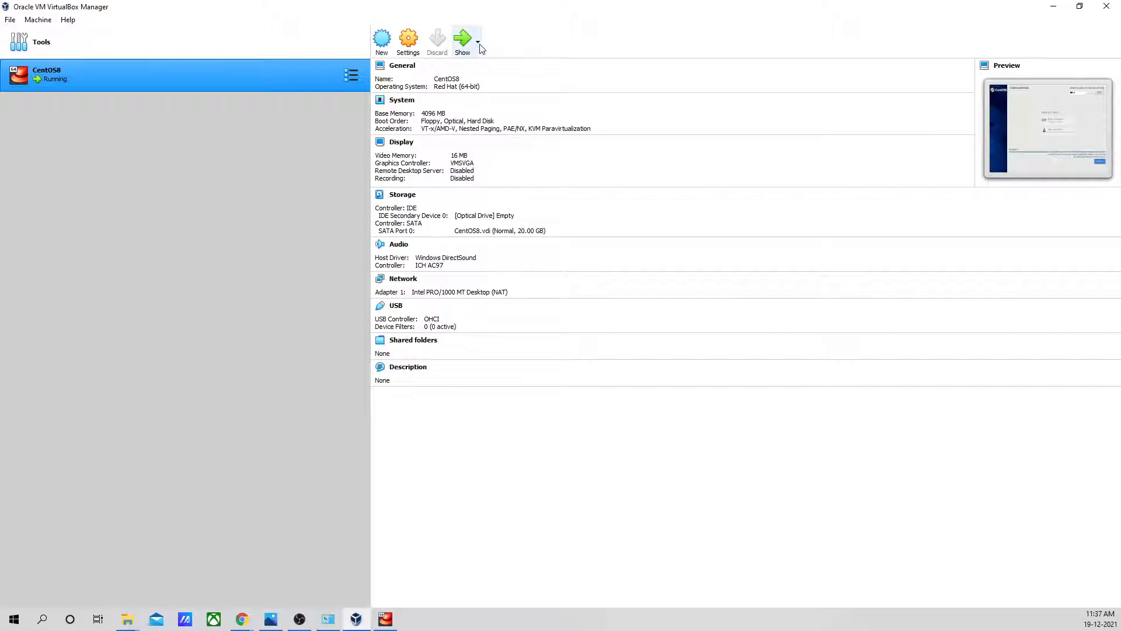
click(409, 51)
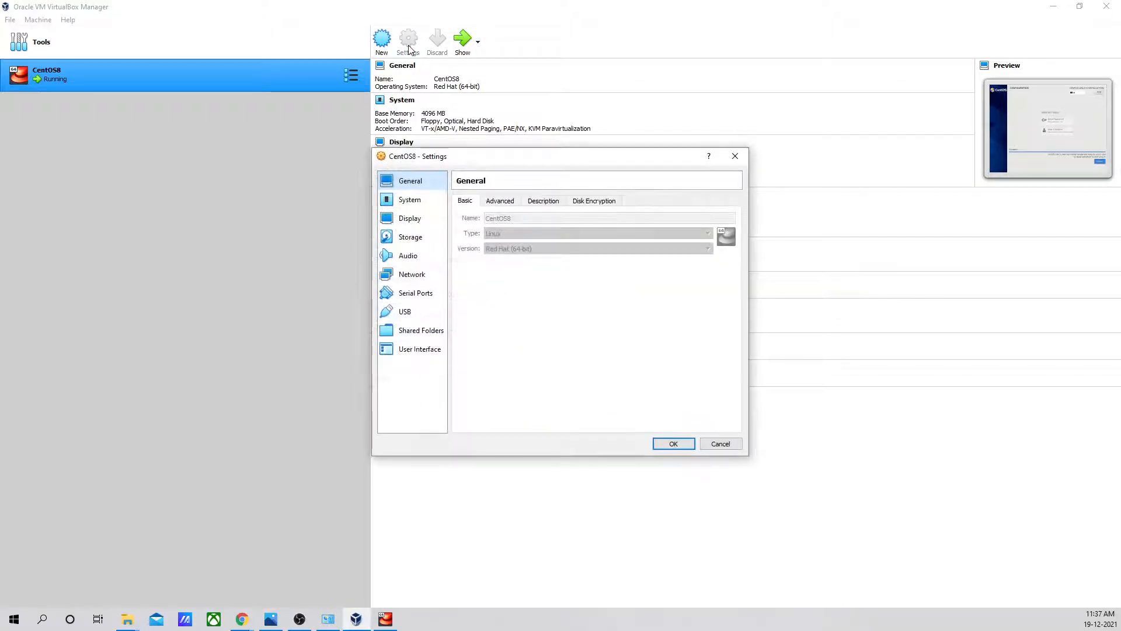
click(733, 163)
right_click(258, 77)
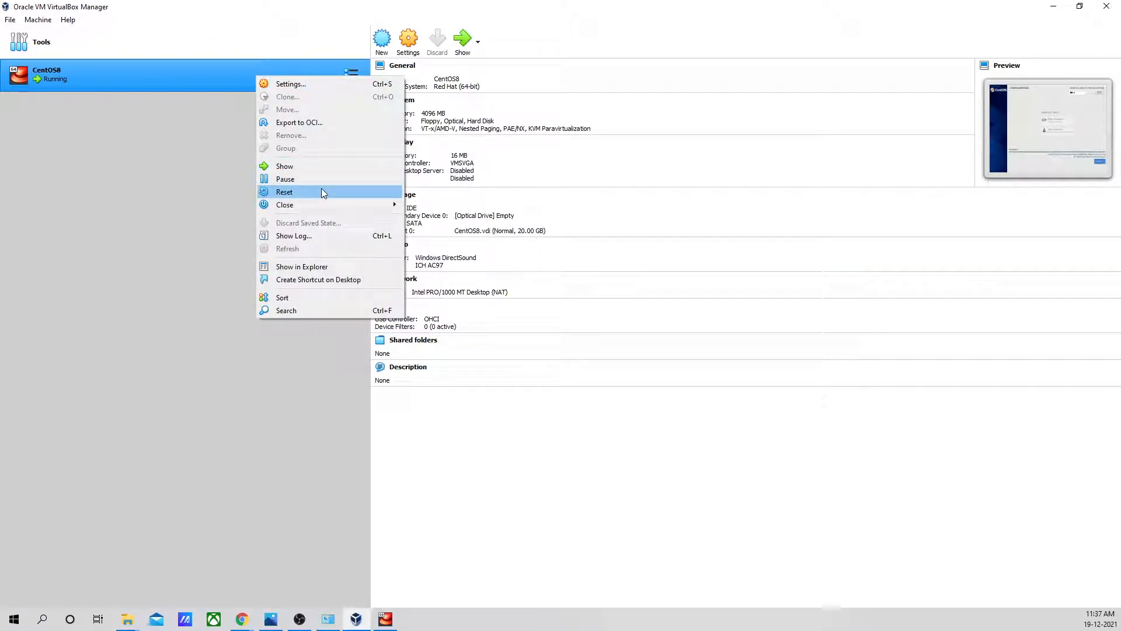
mouse_move(309, 204)
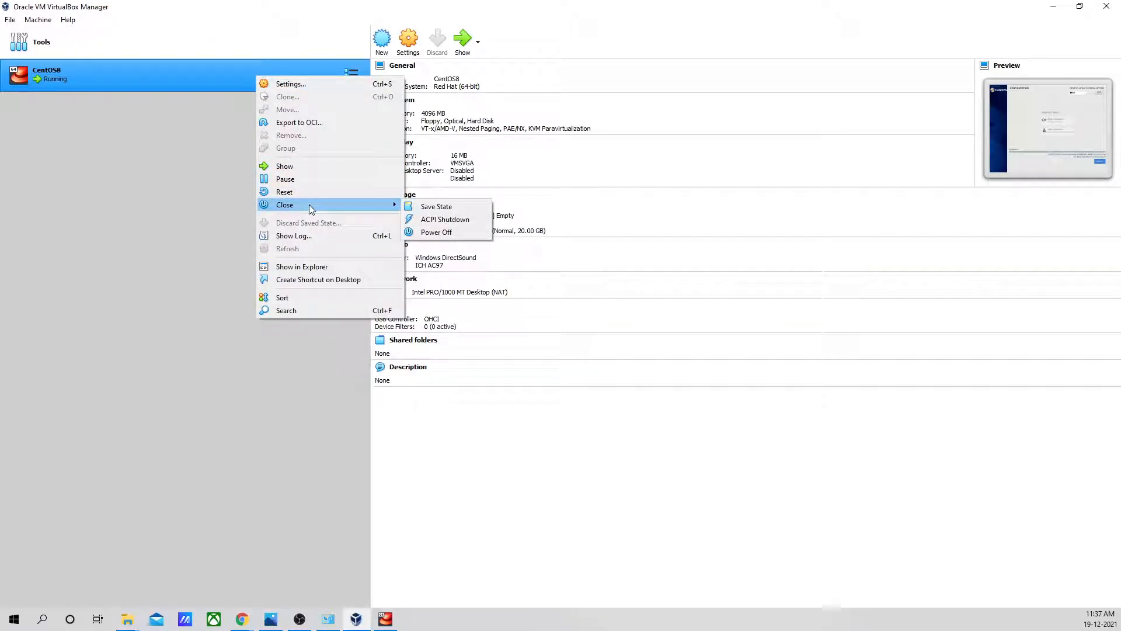
click(450, 233)
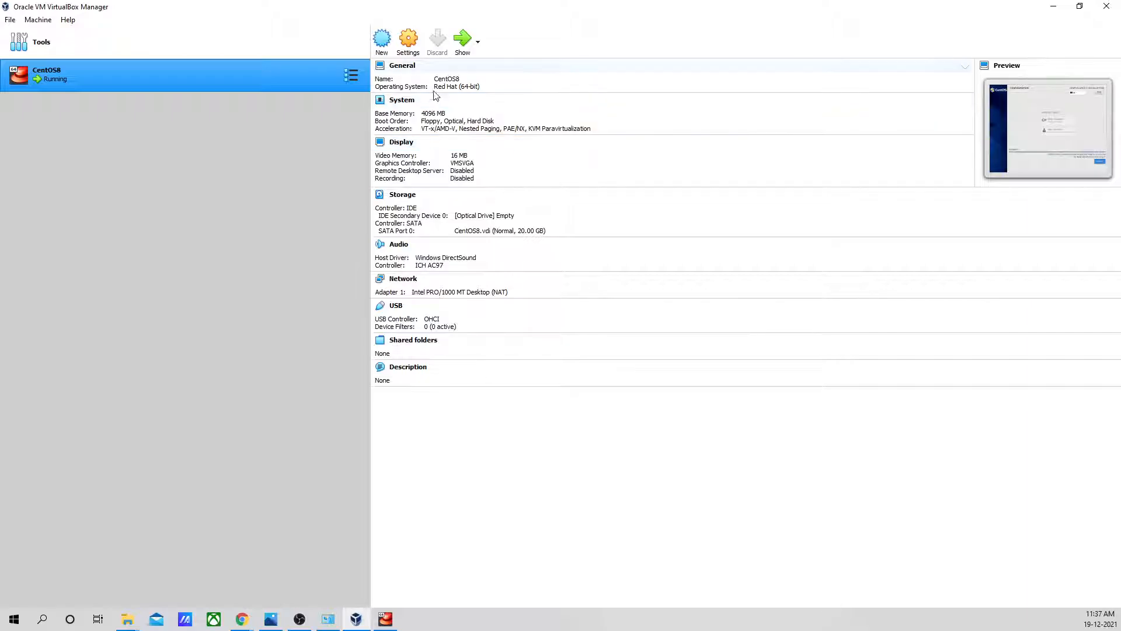
click(407, 47)
click(727, 156)
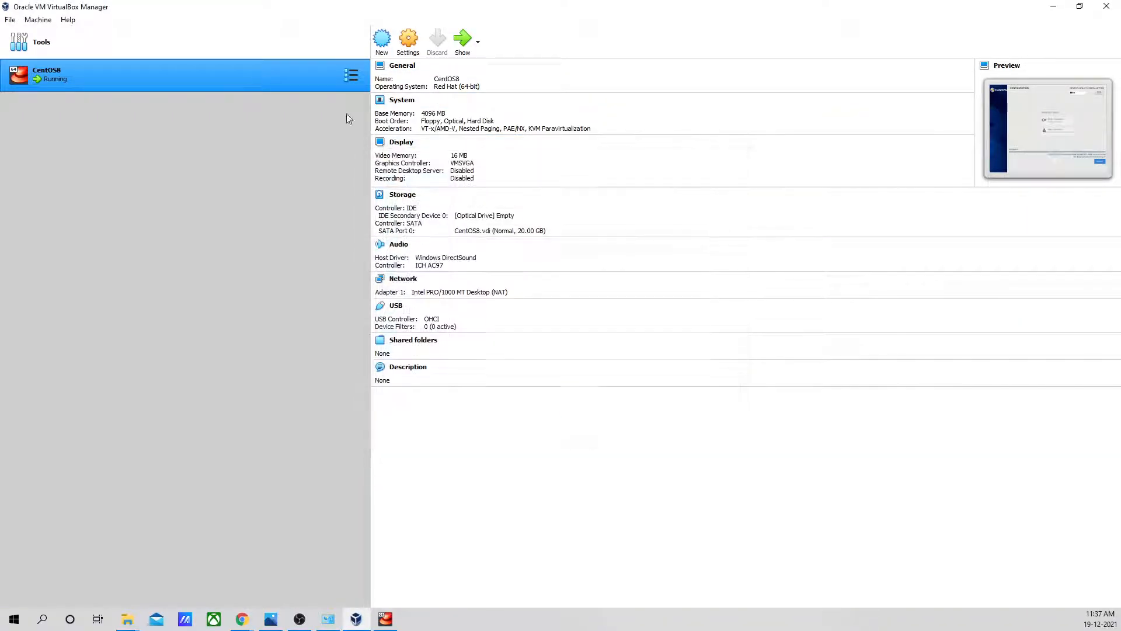
- Power off the CentOS8 virtual machine and start it again, dismissing the auto capture keyboard notice
right_click(188, 75)
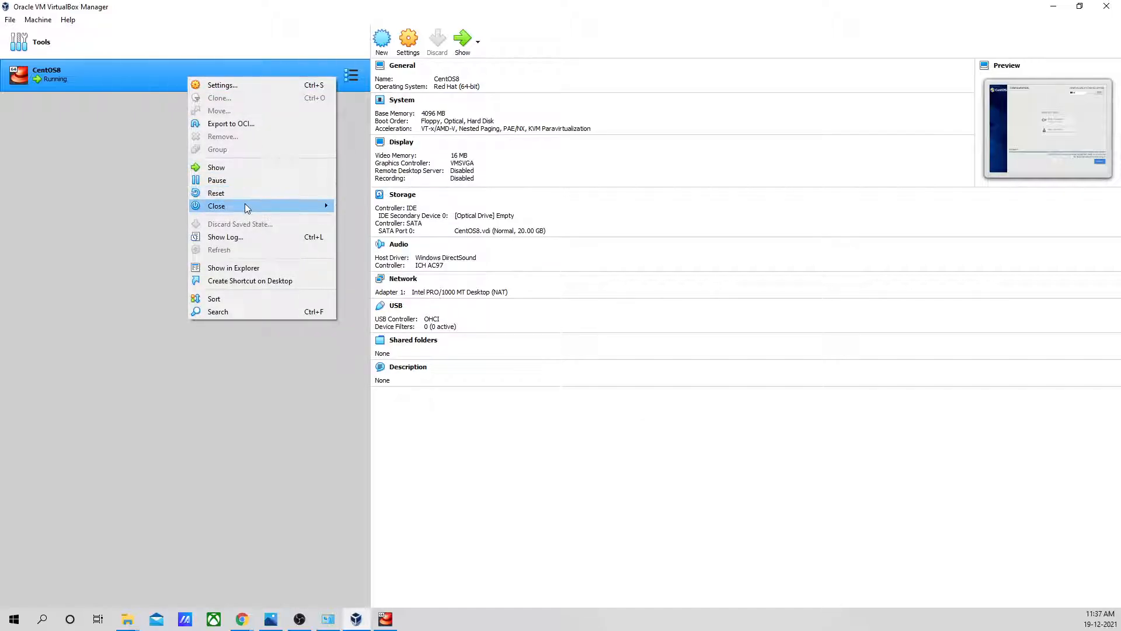
mouse_move(247, 208)
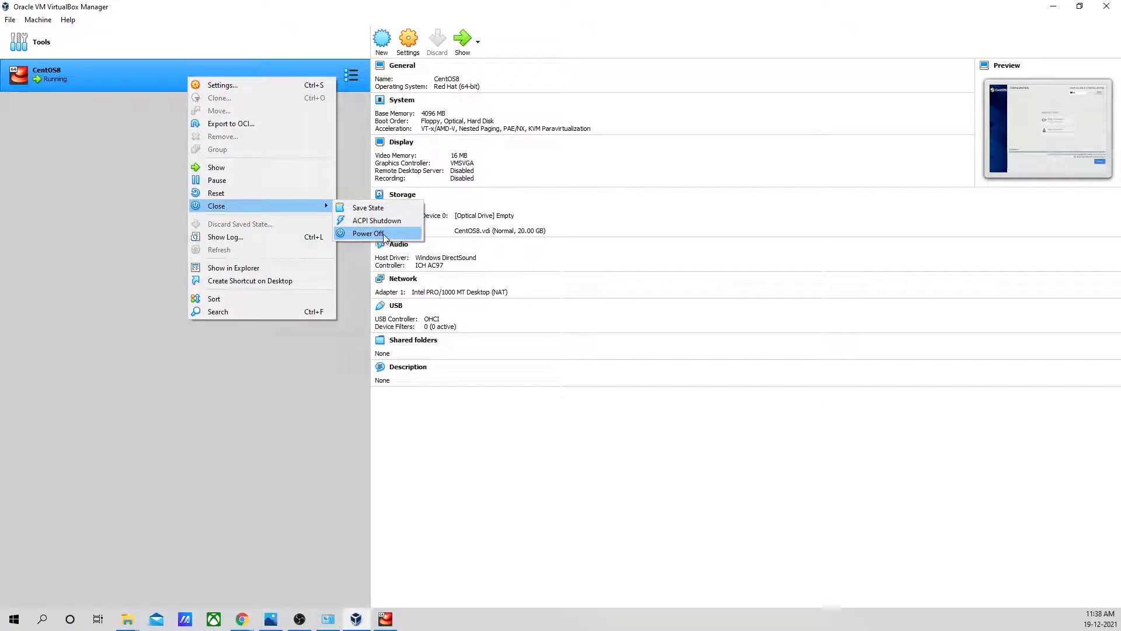
click(391, 234)
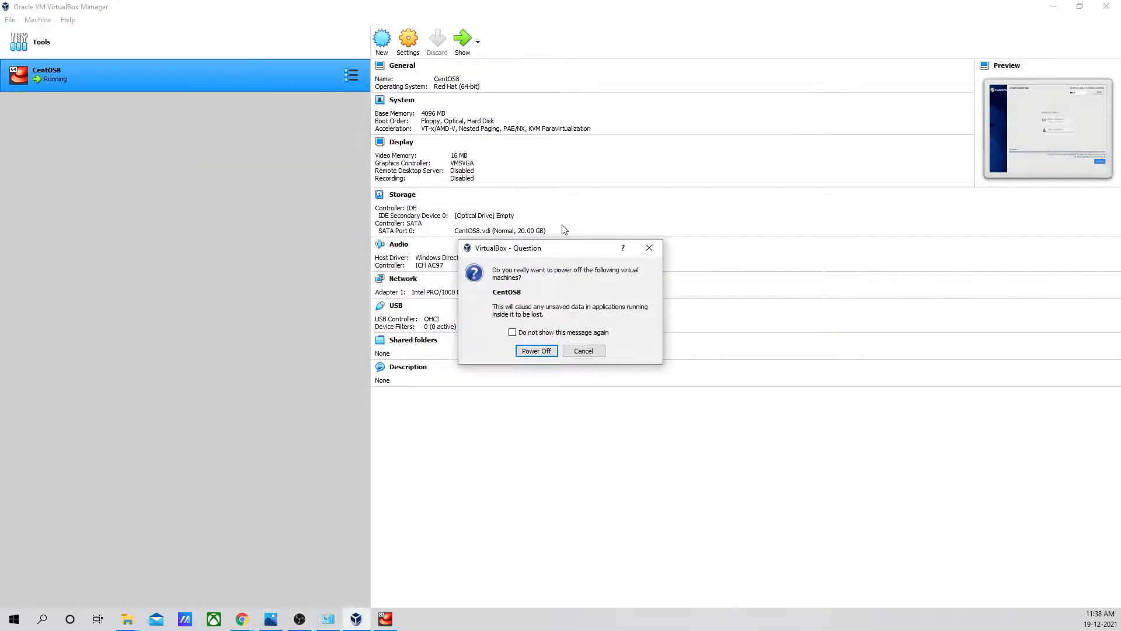
click(536, 351)
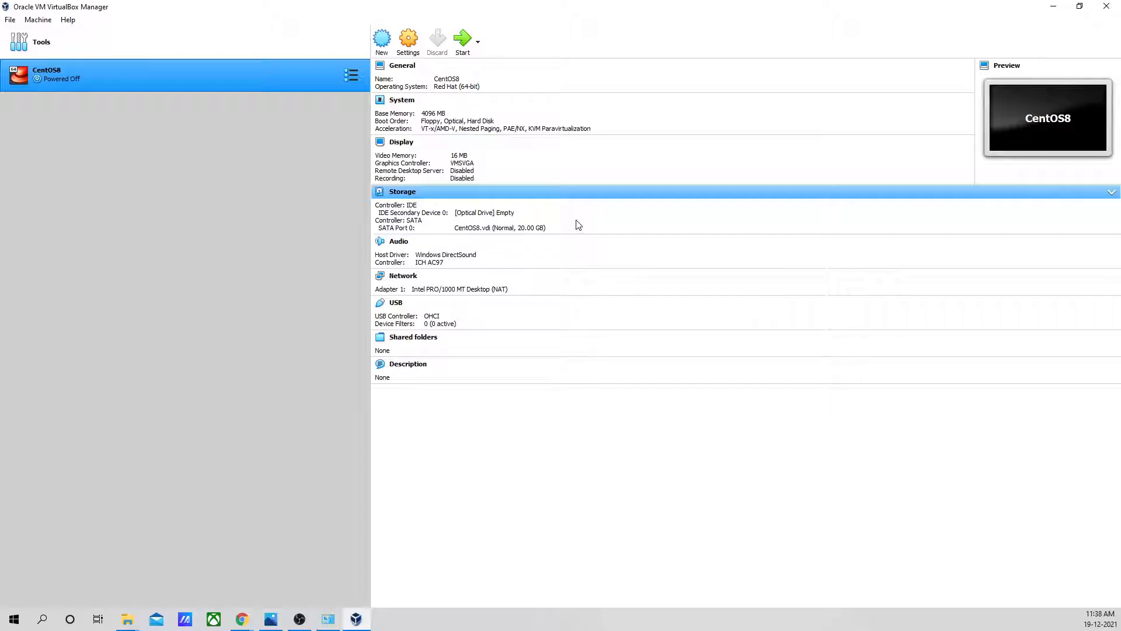
click(462, 40)
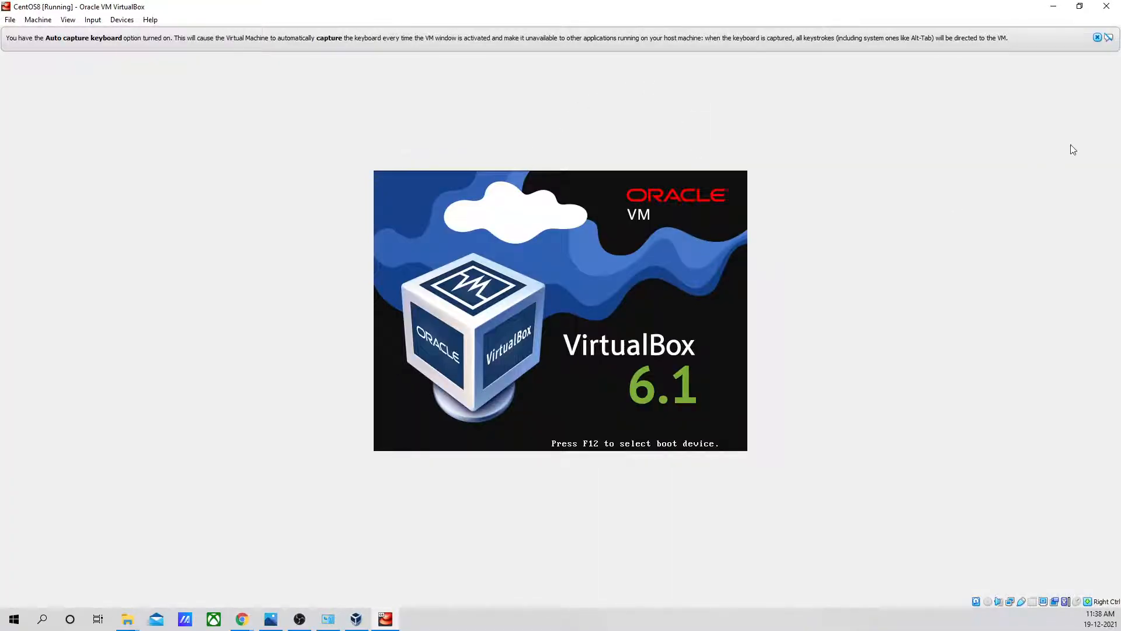
click(1097, 38)
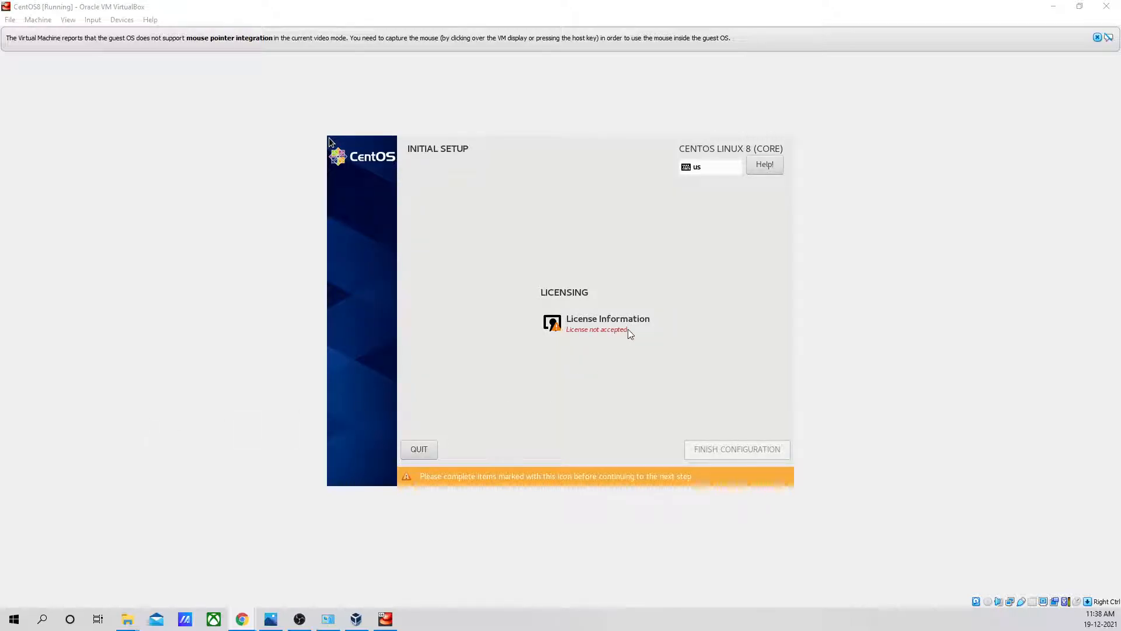
- Capture the mouse in the CentOS8 machine and accept the license agreement under License Information
click(599, 330)
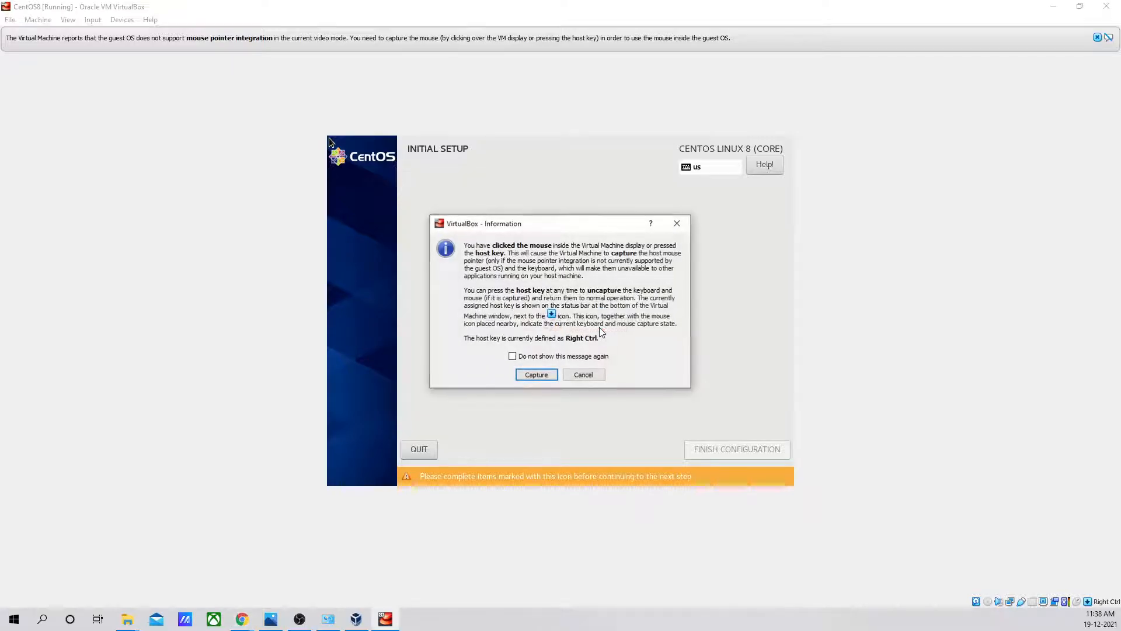
click(535, 375)
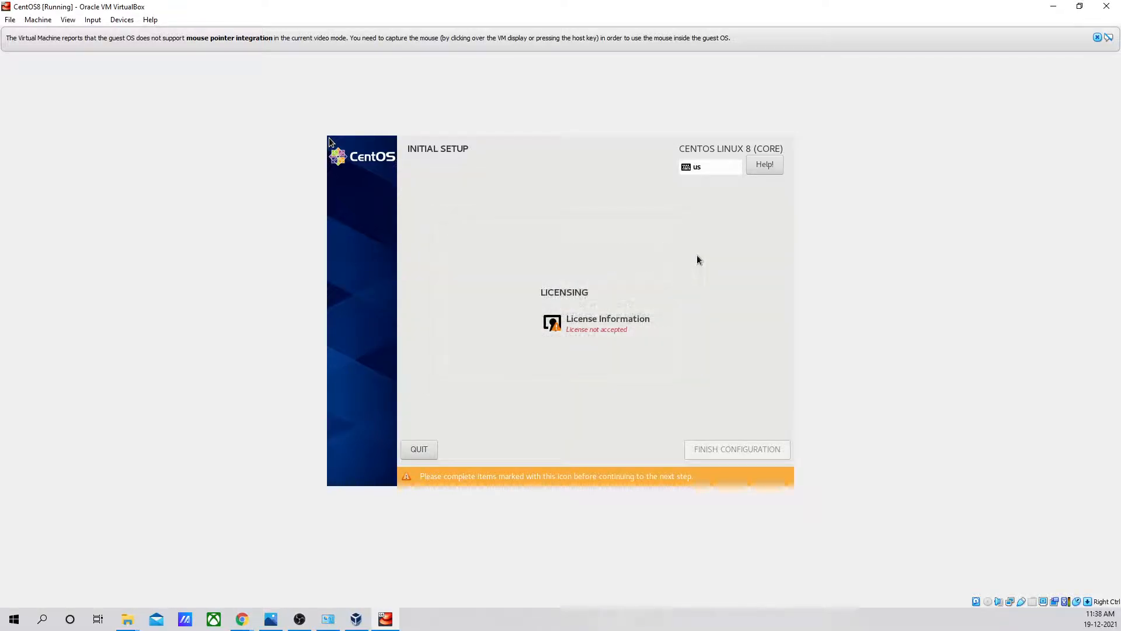
click(603, 328)
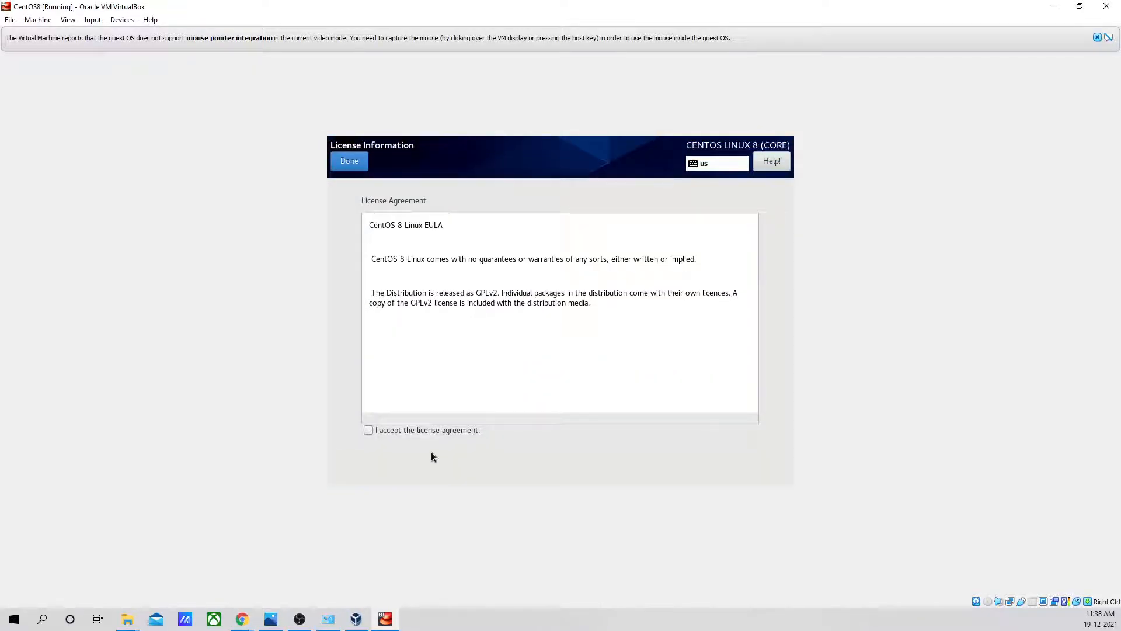
click(368, 430)
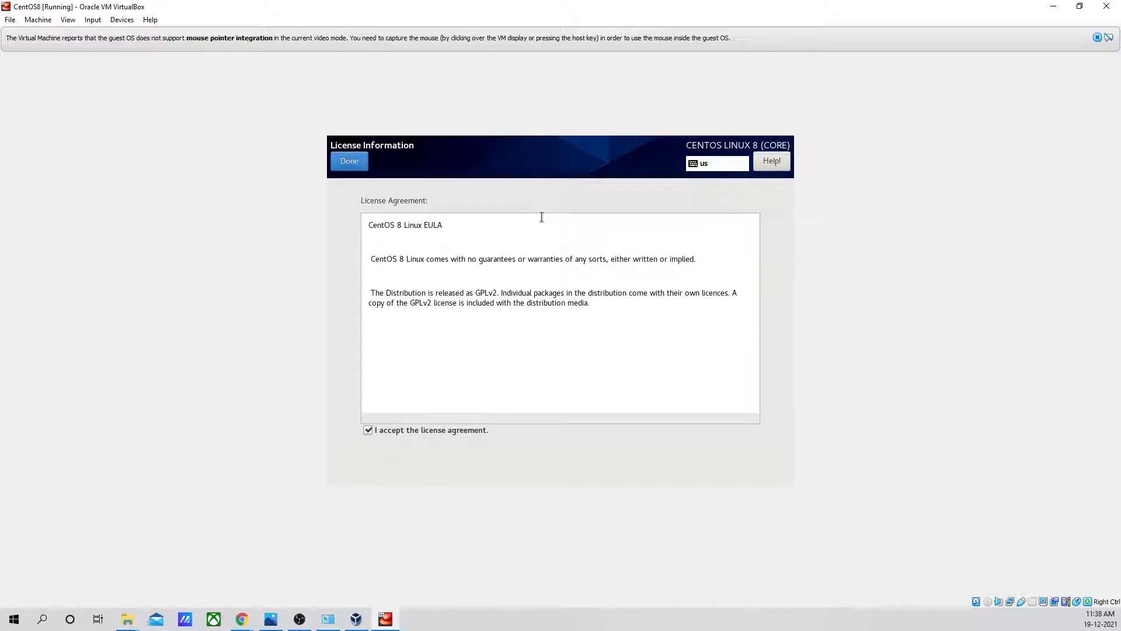
- Recapture the mouse with the capture message suppressed for the future, then leave the license page and finish the initial configuration
key(alt+Tab)
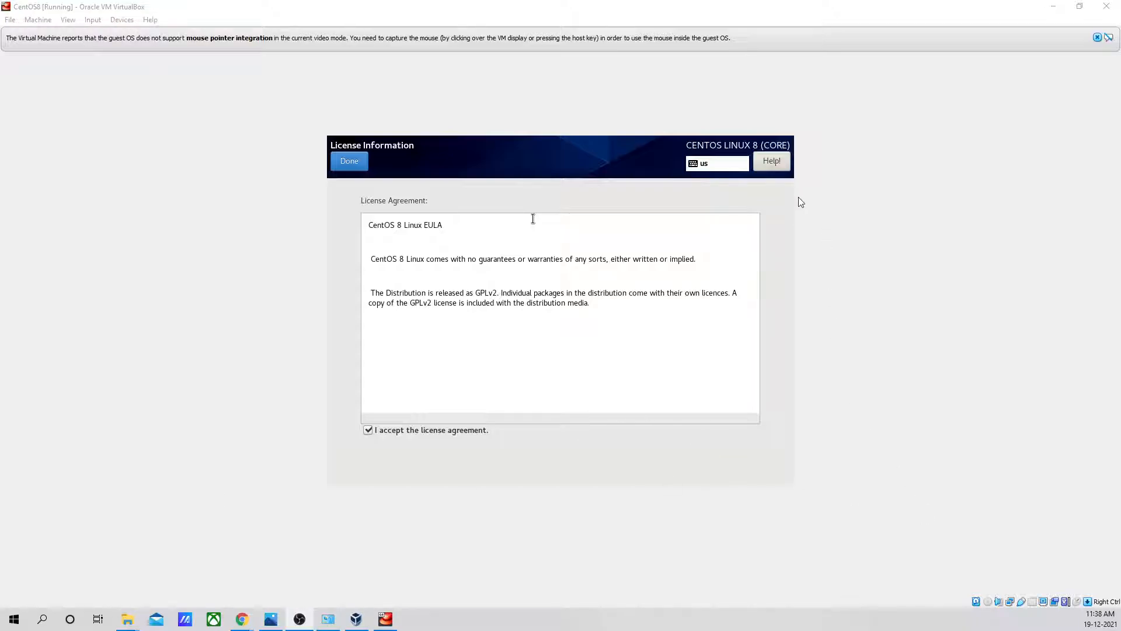
click(647, 309)
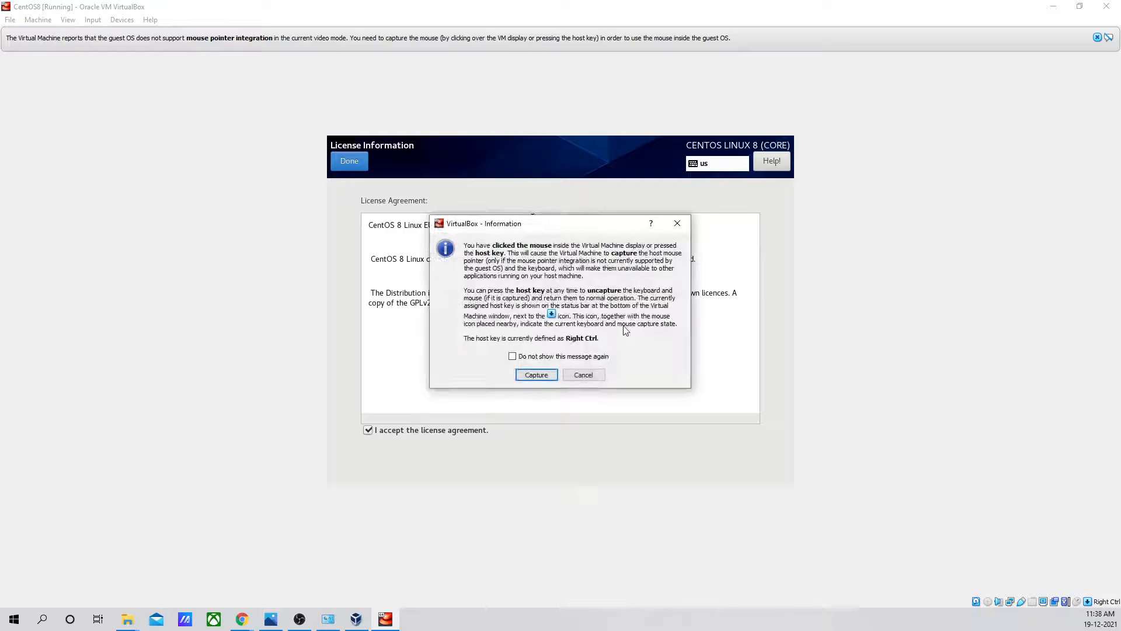
click(547, 376)
click(336, 163)
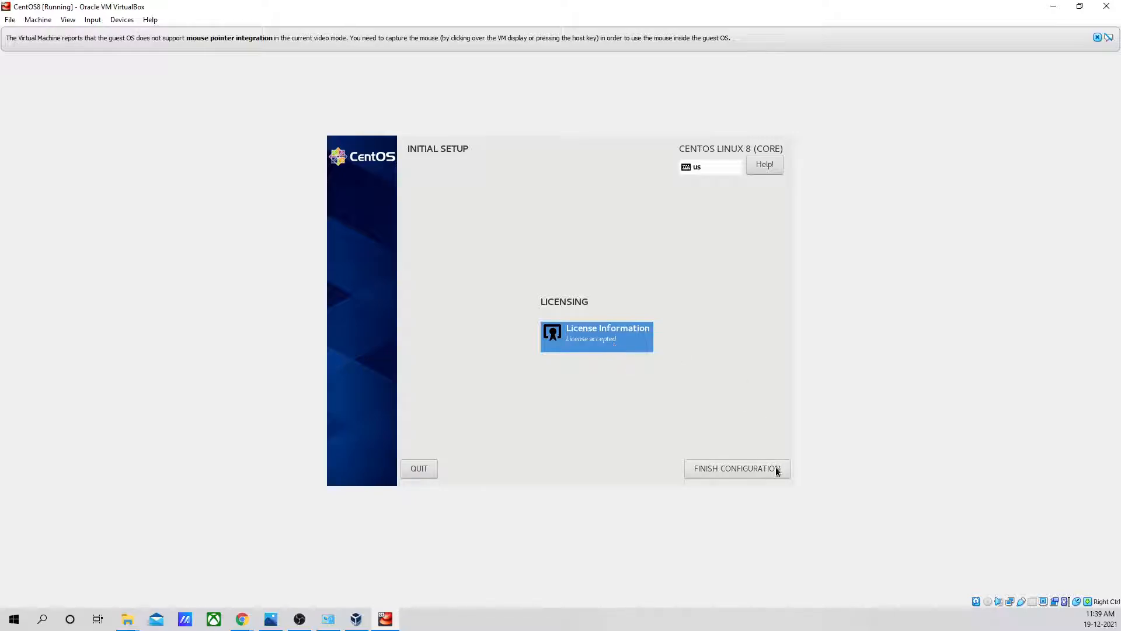
click(728, 468)
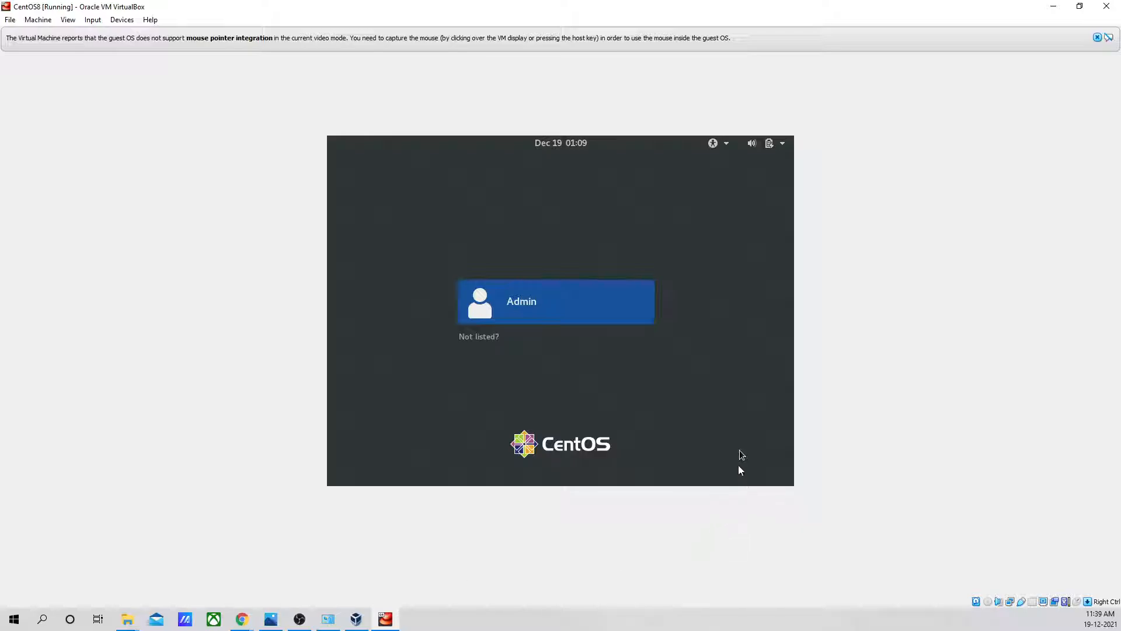
- Sign in to the Admin account by entering the account password
click(528, 306)
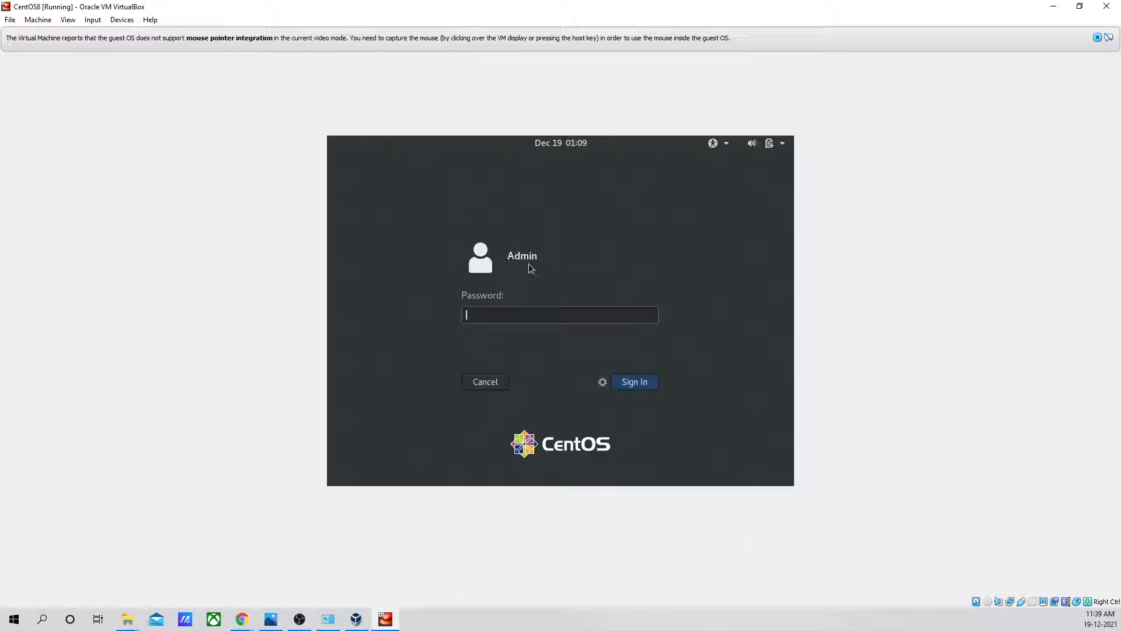
text(*****)
click(641, 386)
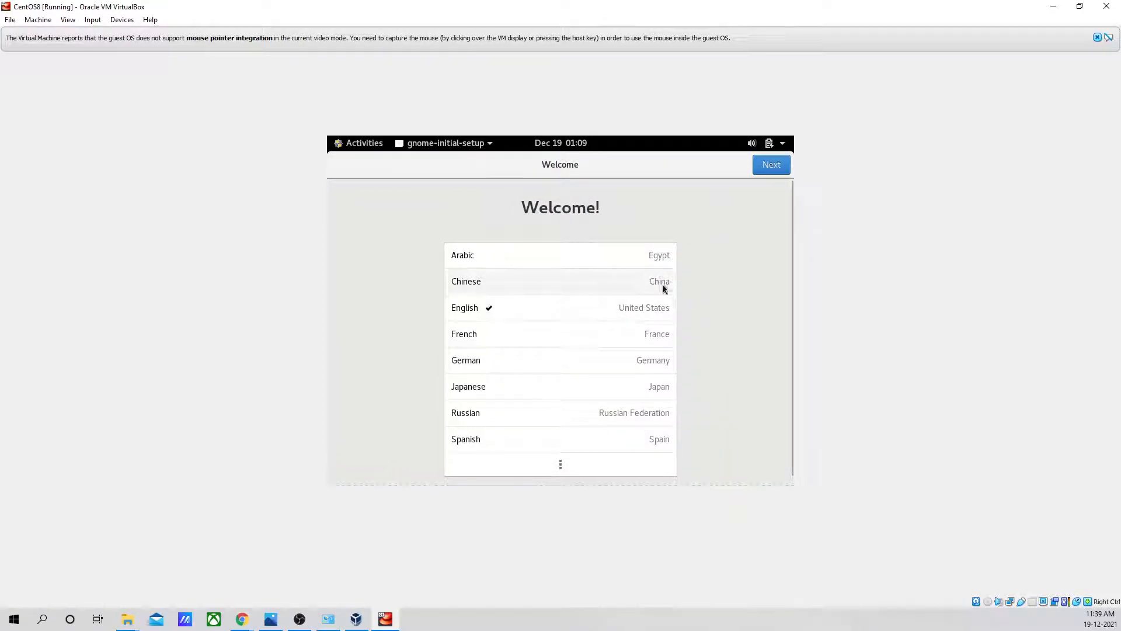
- Keep English (United States) and the English (US) keyboard layout in the welcome setup, and turn off Location Services
click(776, 169)
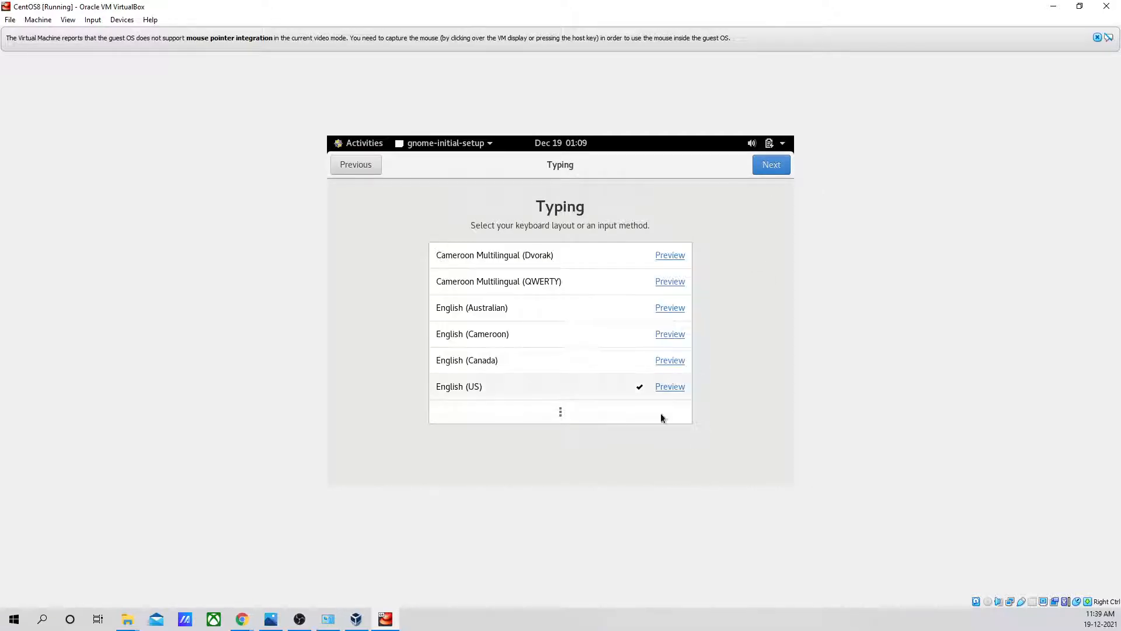
click(773, 163)
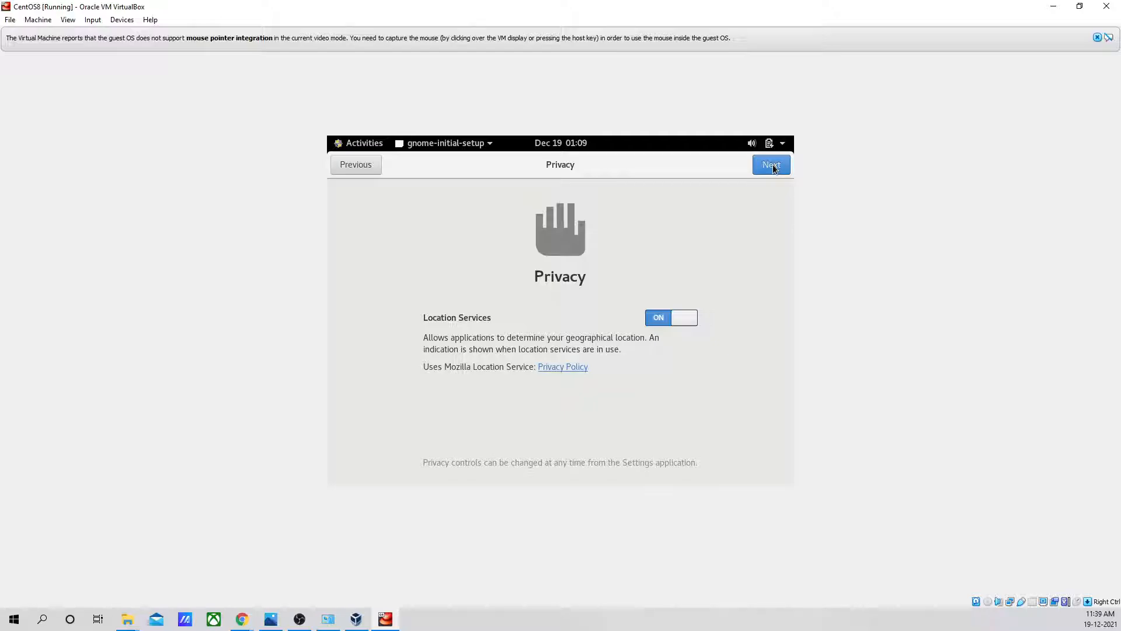
key(super+d)
key(super+d)
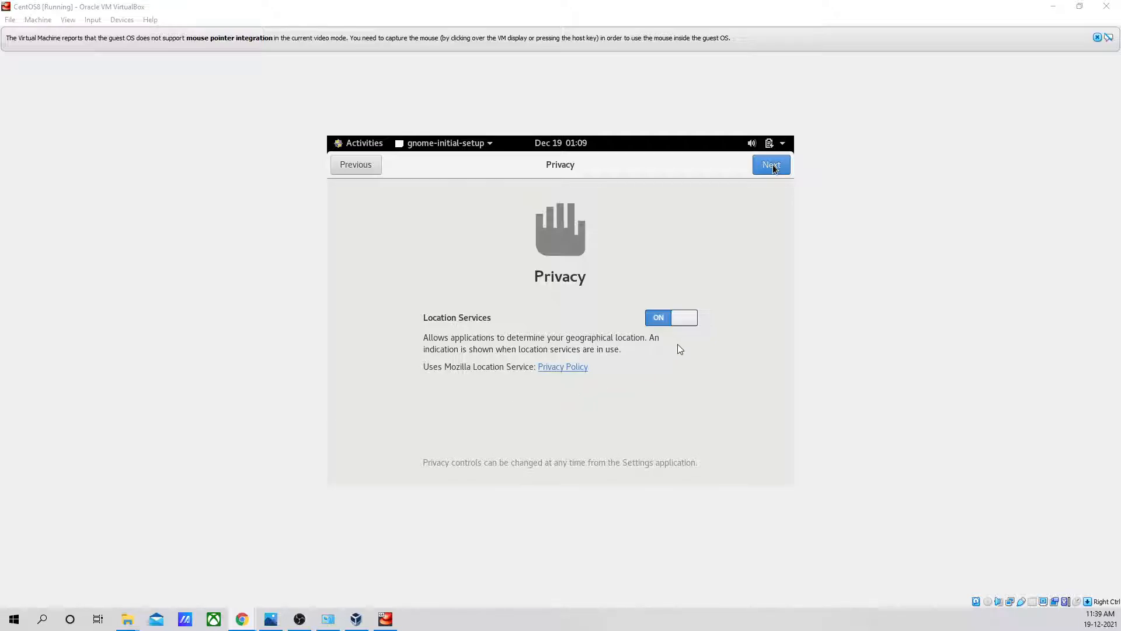
click(657, 319)
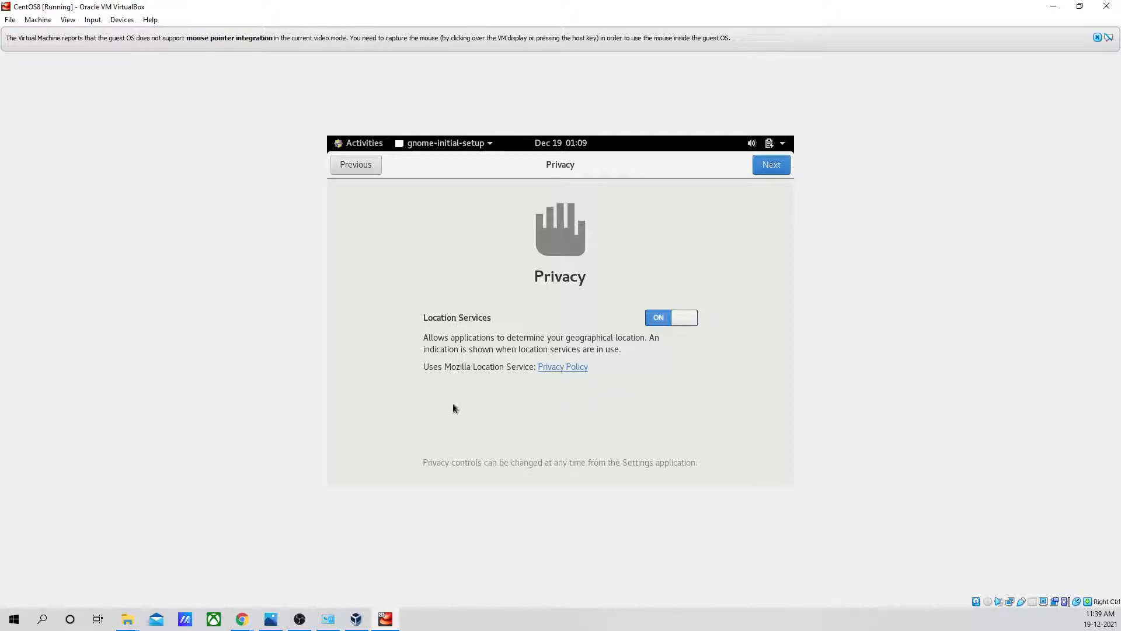
click(663, 320)
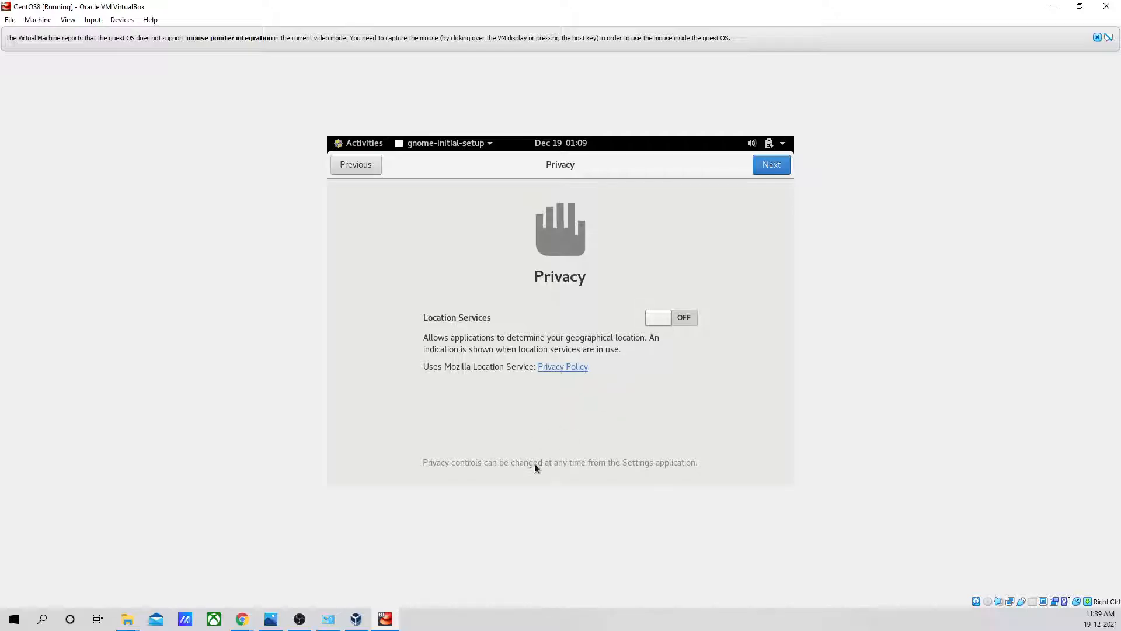
click(777, 171)
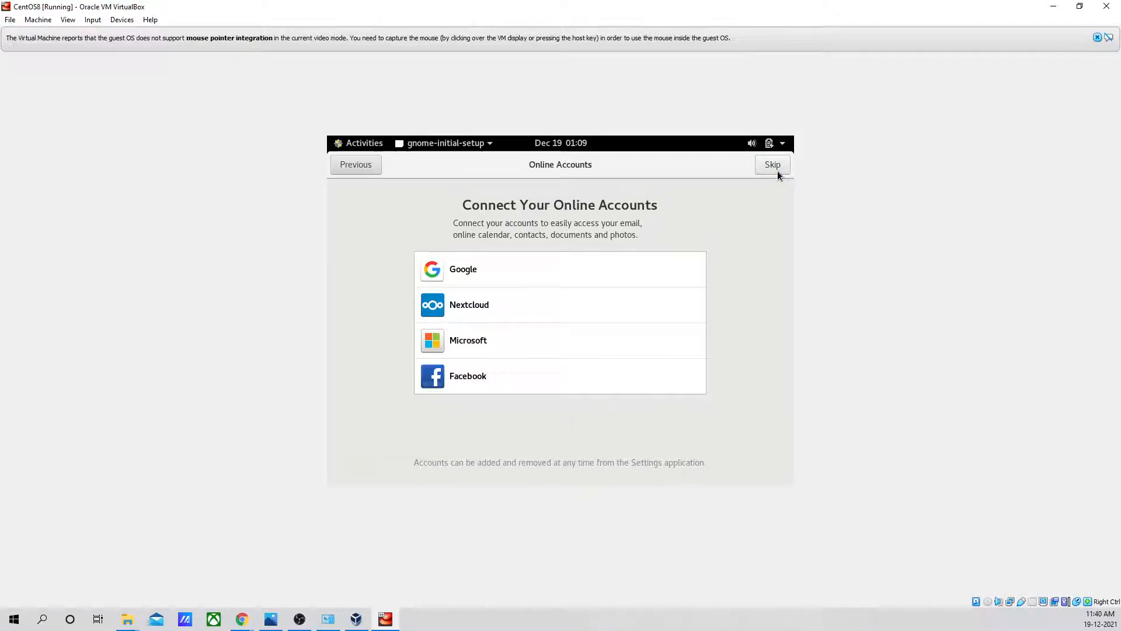
- Complete the welcome setup without connecting online accounts and close the Getting Started help window
click(777, 168)
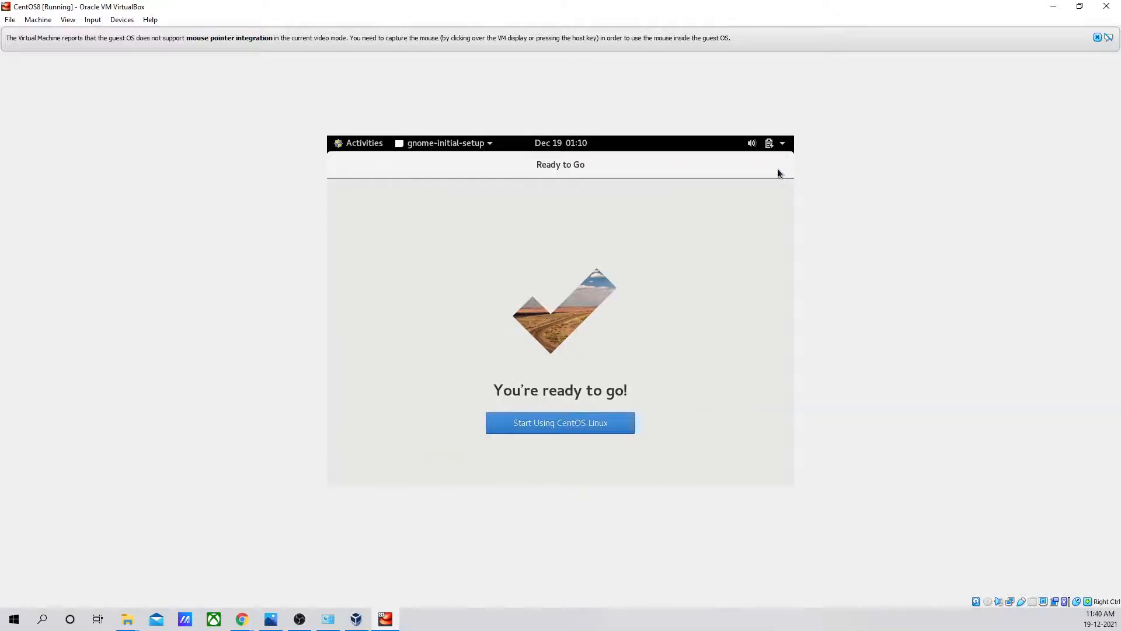
click(564, 425)
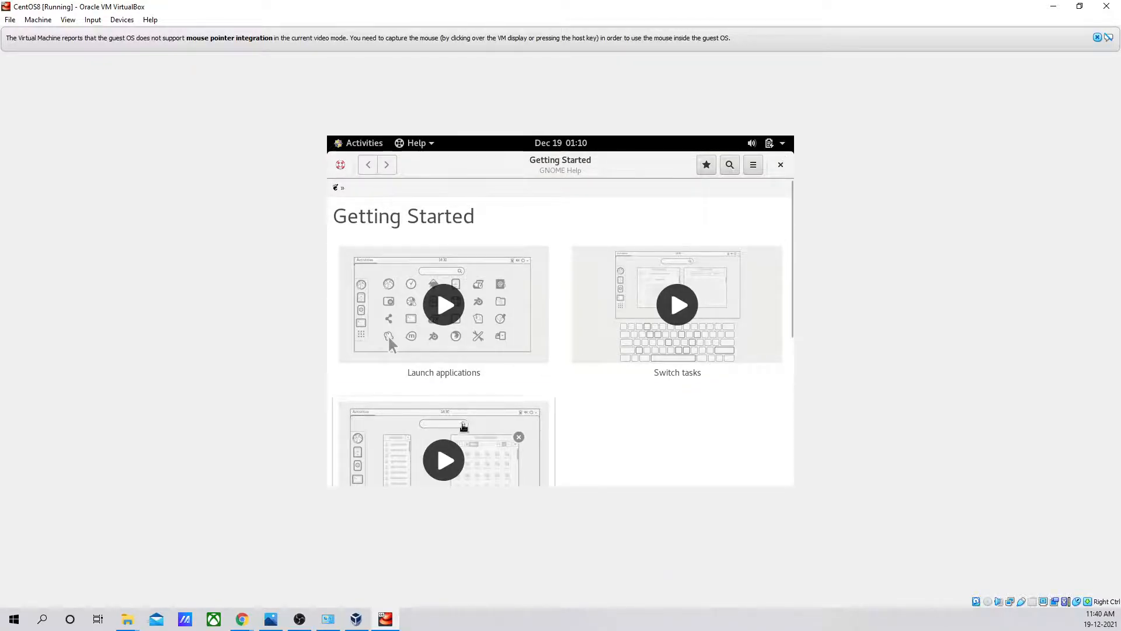
scroll(586, 315, down, 2)
scroll(586, 315, up, 2)
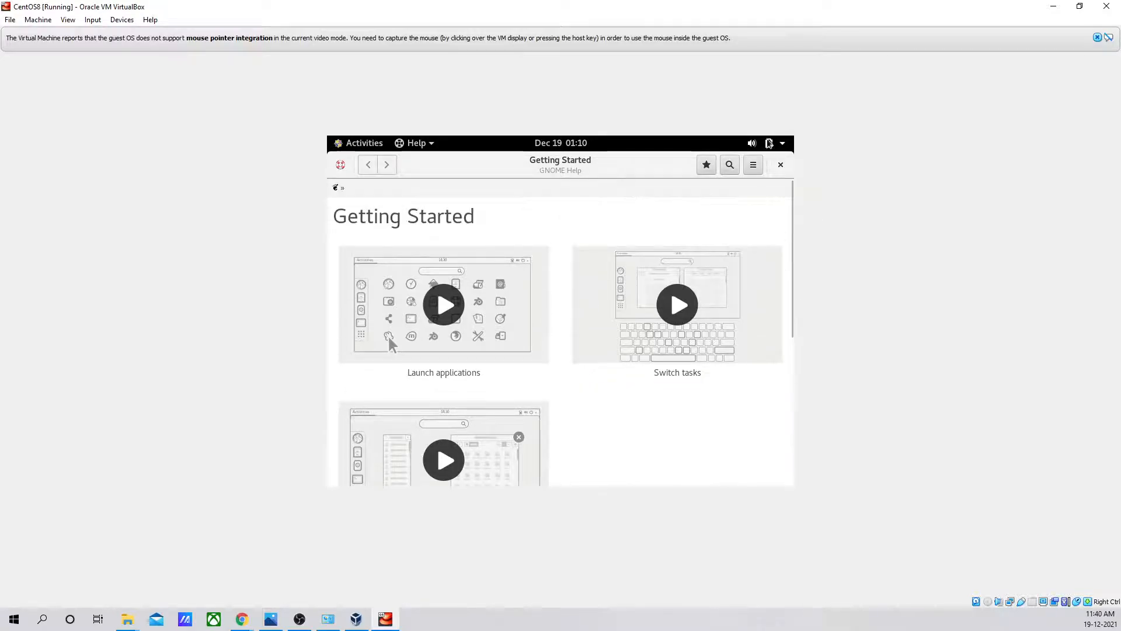
click(781, 166)
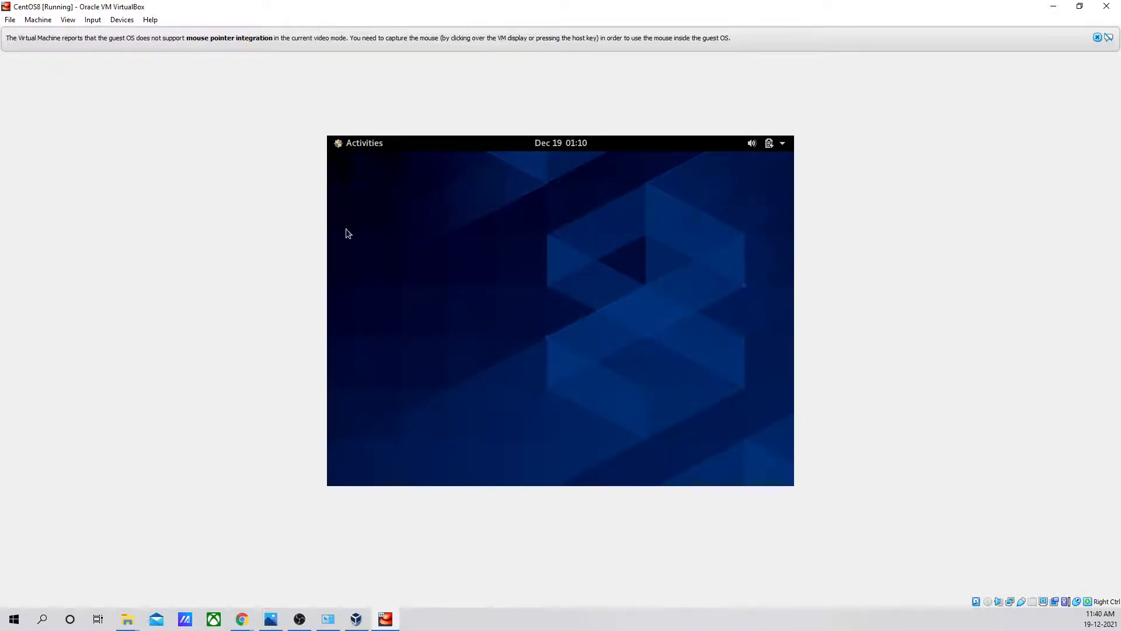
- Open a terminal in CentOS and run the commands pwd and whoami
click(365, 146)
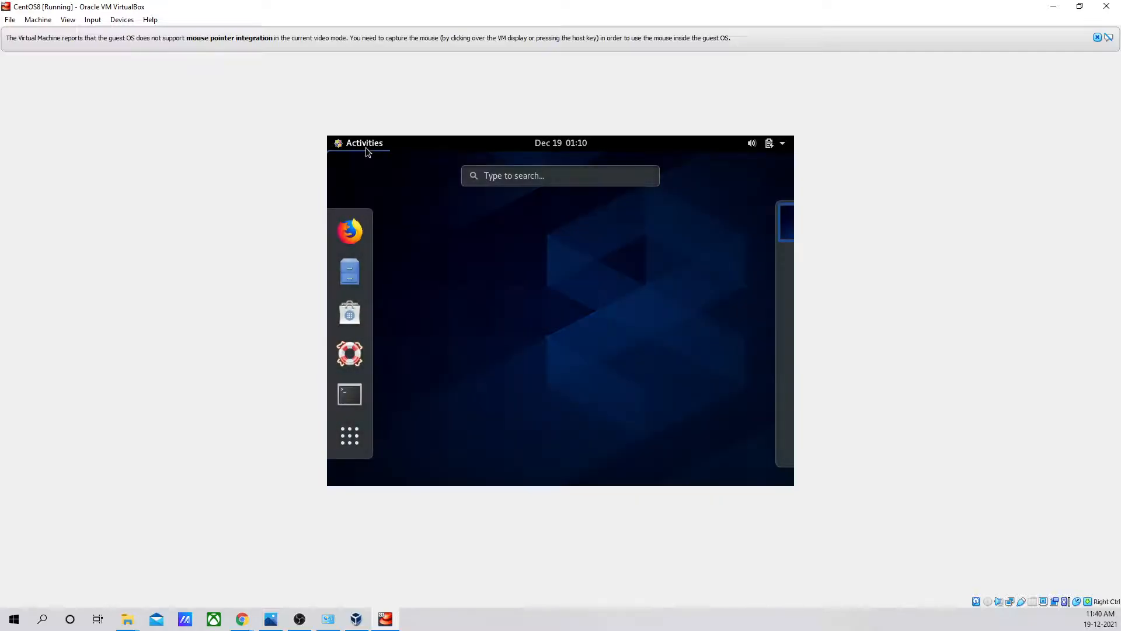
click(350, 396)
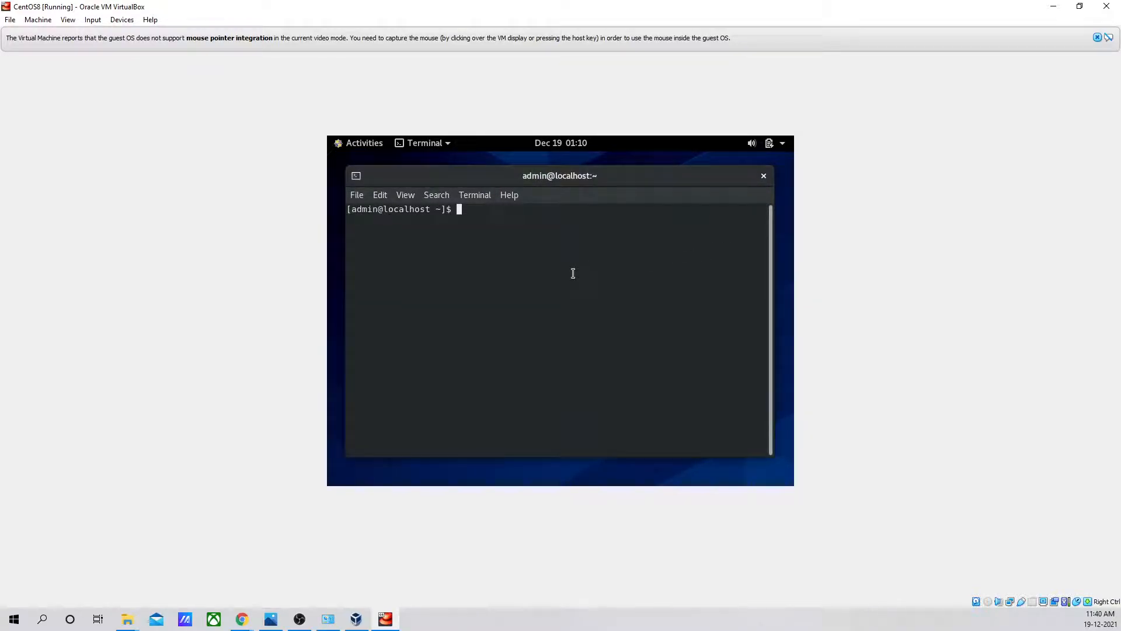
text(pwd)
key(Return)
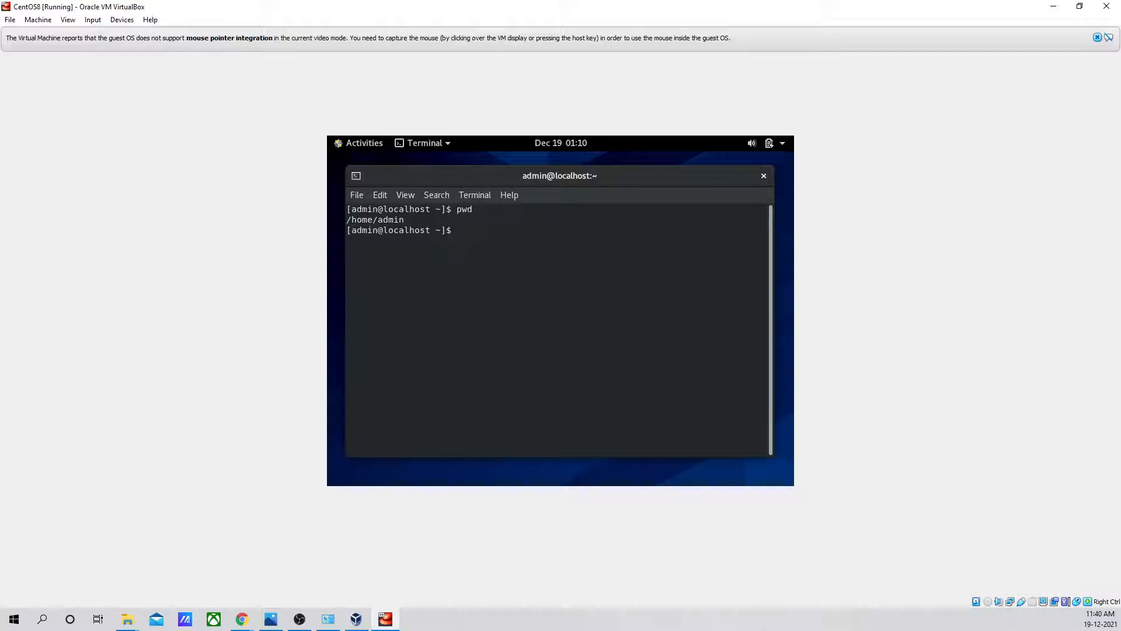
text(whoami)
key(Return)
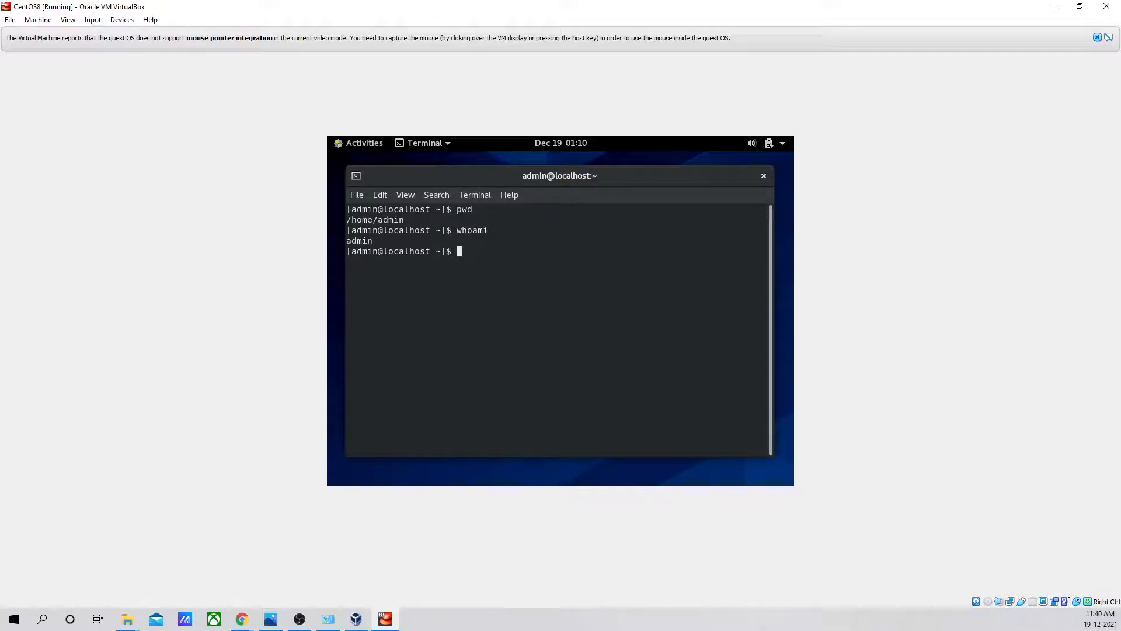
- Maximize the terminal window and run ifconfig to display the network interface configuration
text(ifcong)
double_click(649, 176)
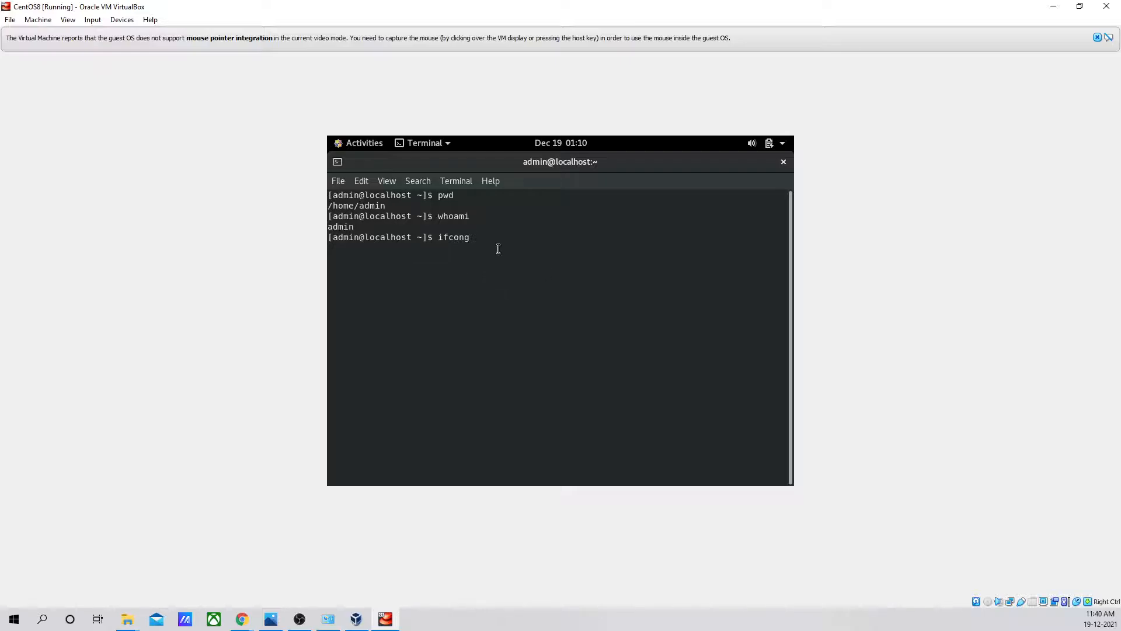
key(Return)
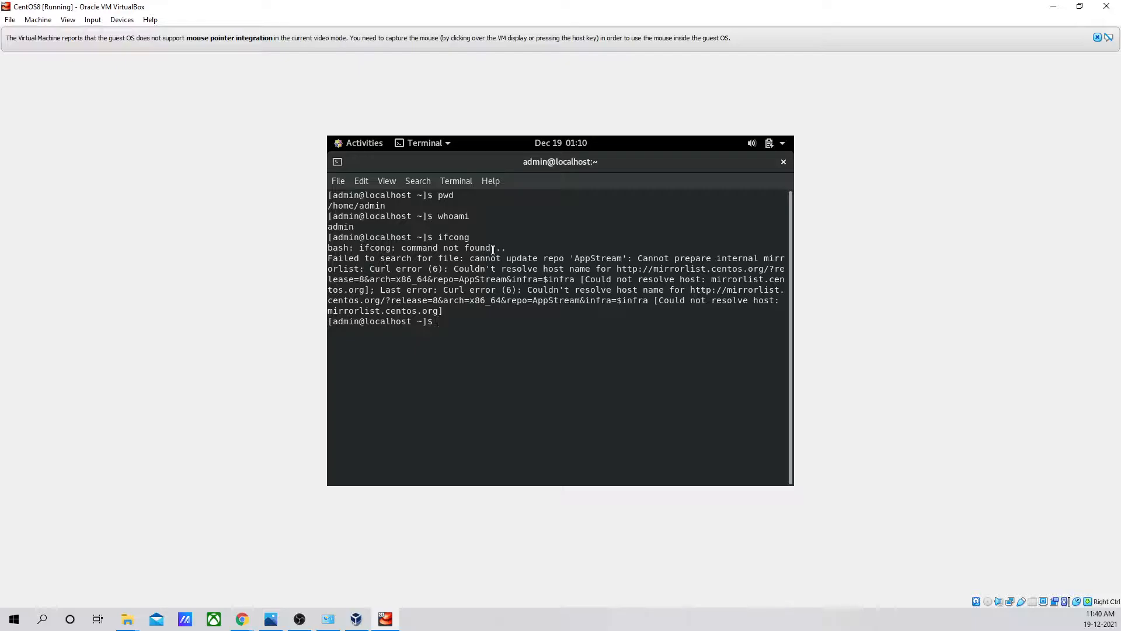
text(ifconfig)
key(Return)
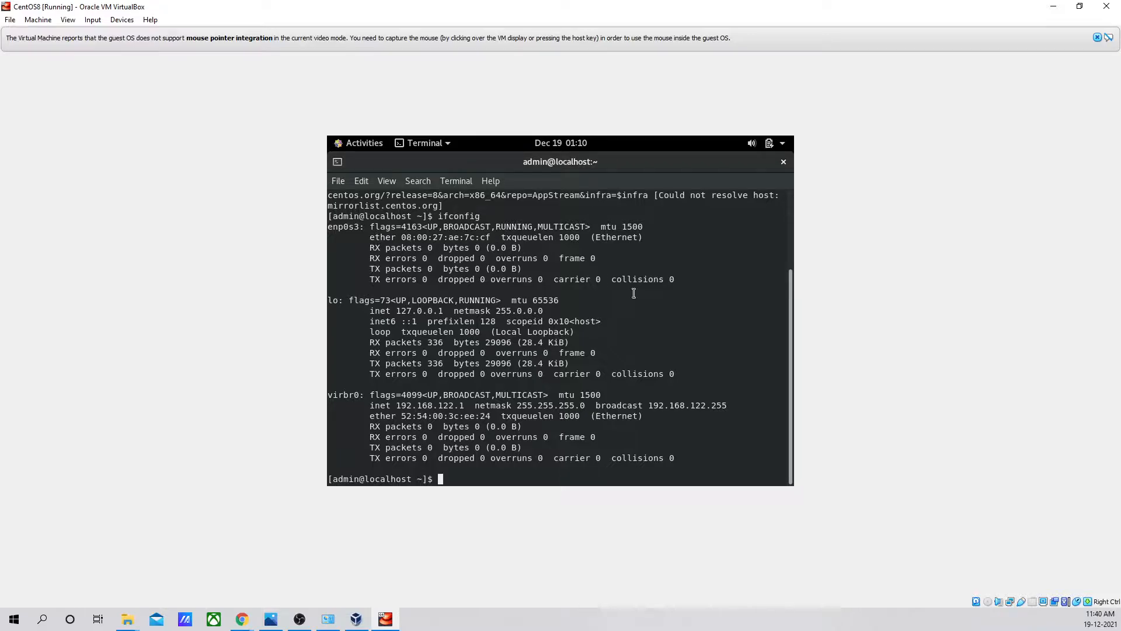
- Review the ifconfig output, including the enp0s3 entry, and clear the terminal screen with the clear command
scroll(639, 298, up, 8)
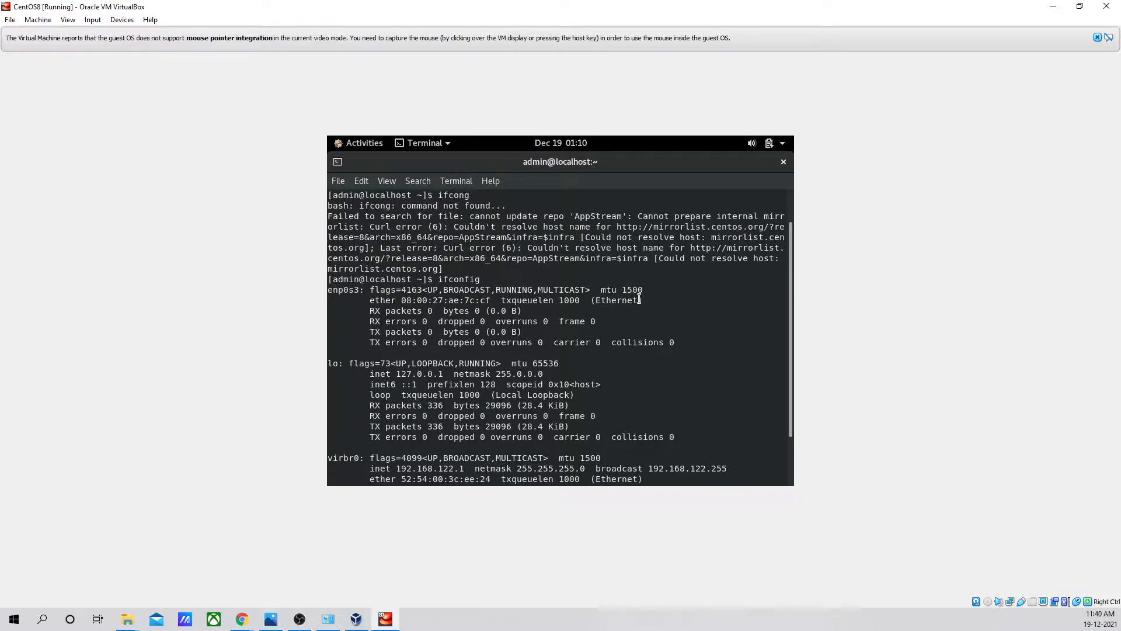
scroll(639, 298, down, 8)
text(clear)
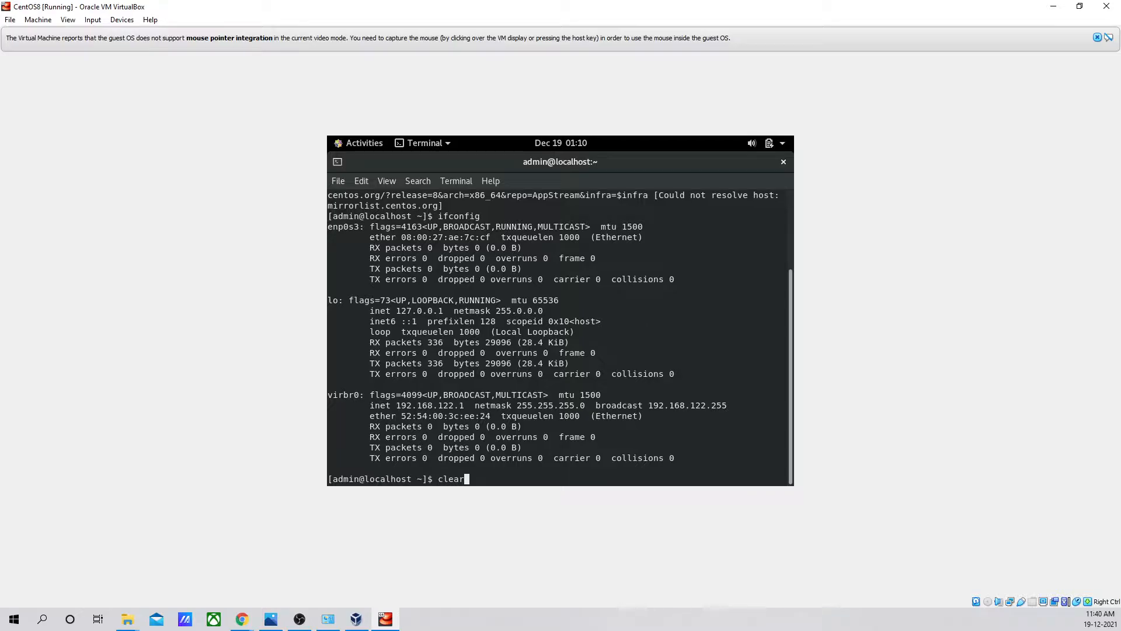
key(Return)
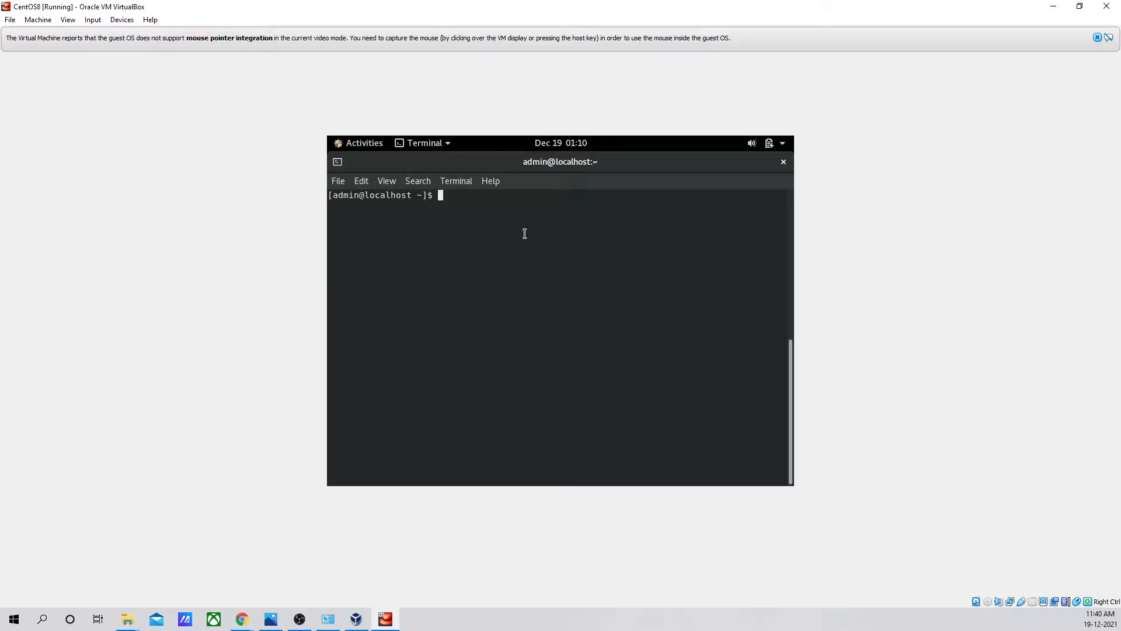
key(Control_R)
click(644, 397)
key(Control_R)
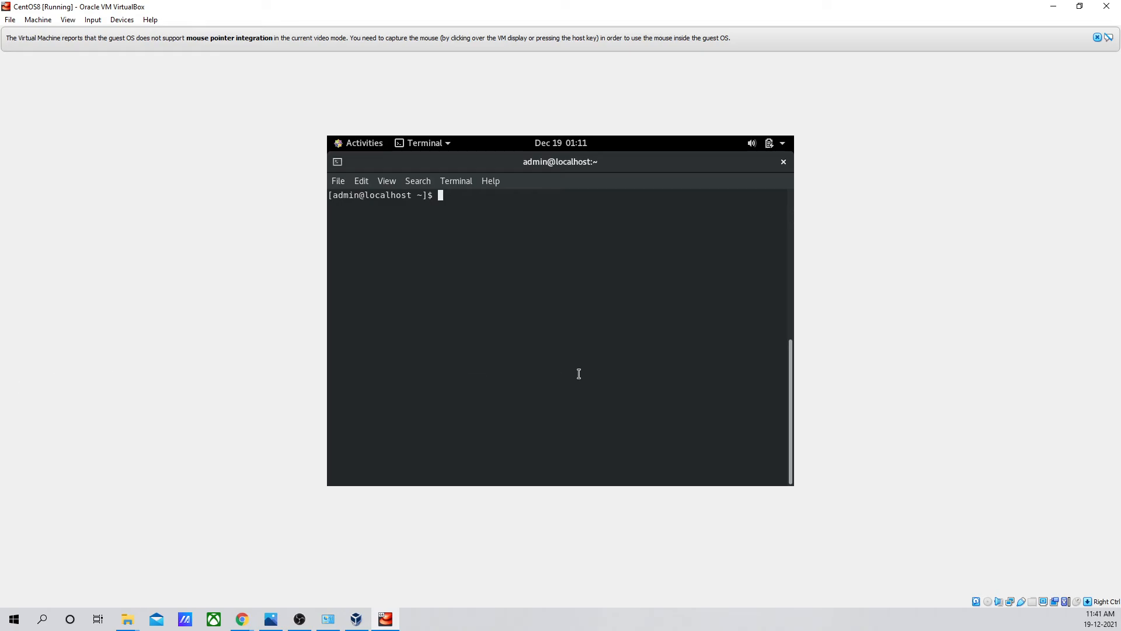